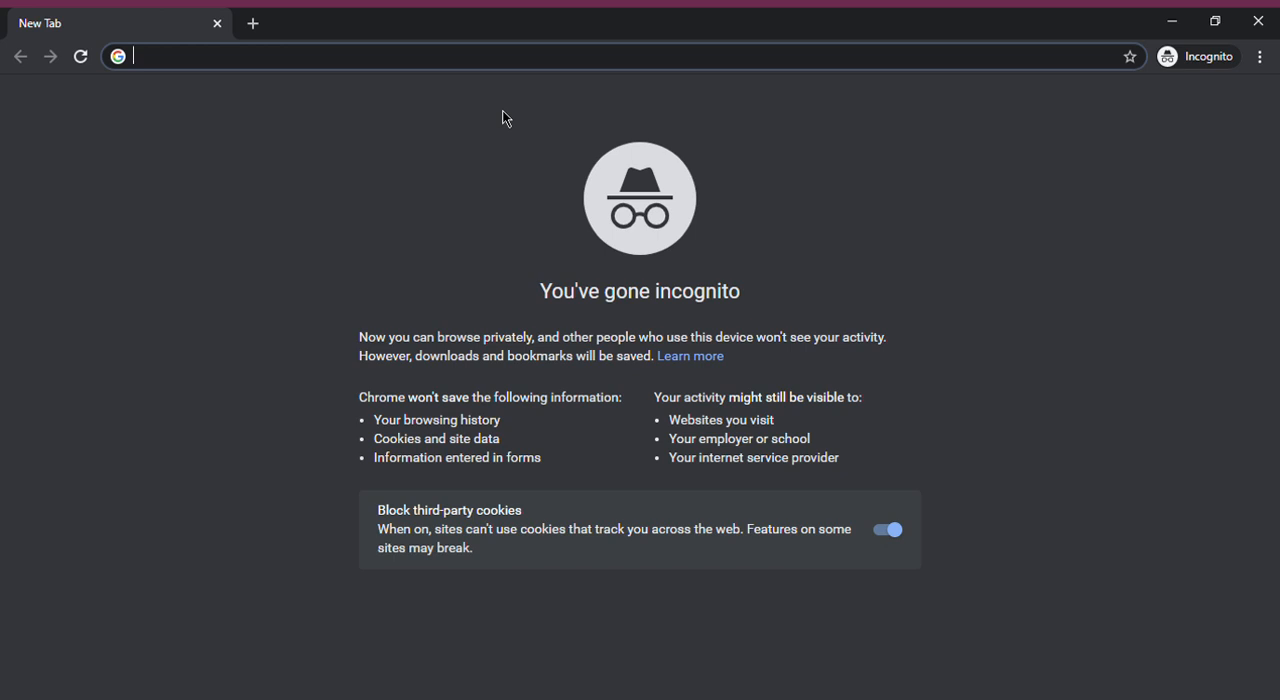
Search the web for "google my business"
text(google)
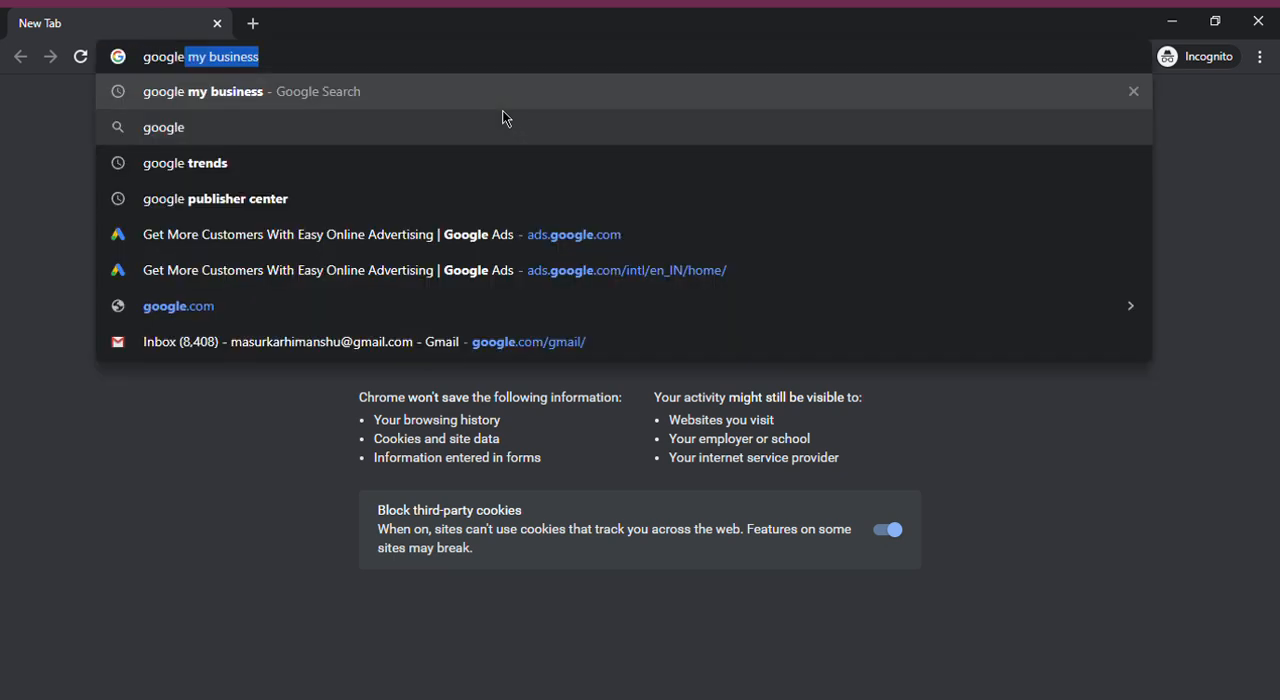
key(Right)
key(Return)
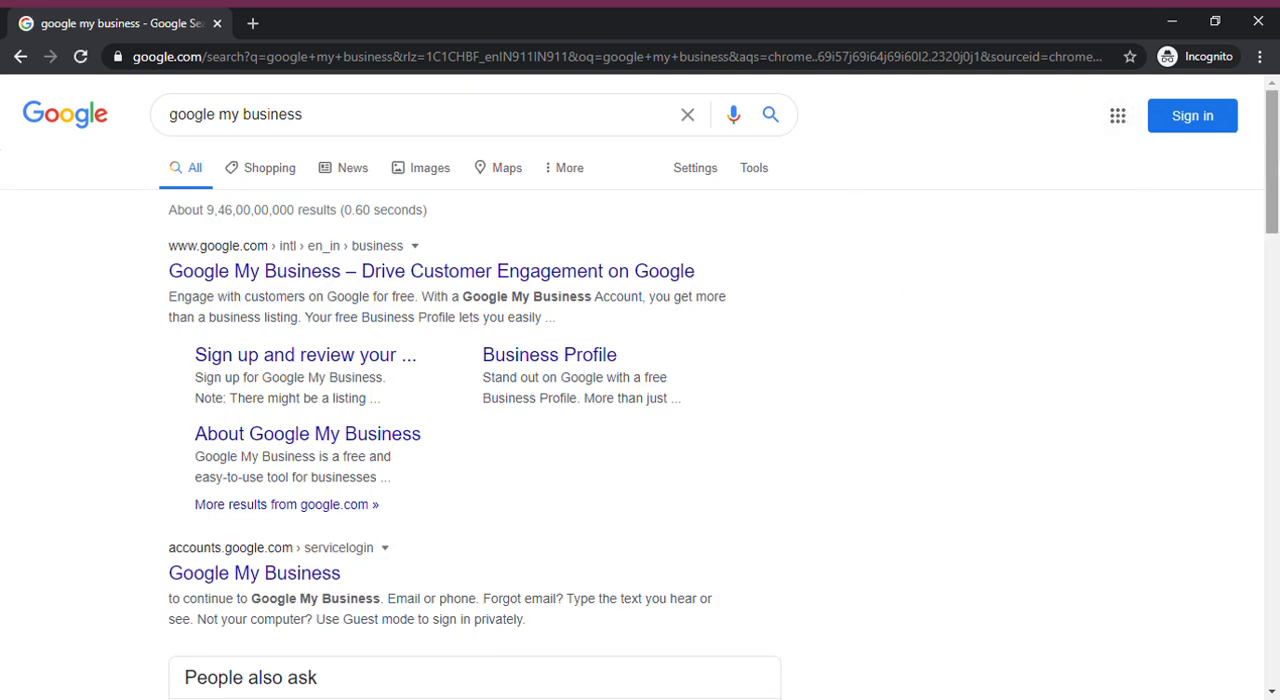
drag(1268, 164, 1268, 165)
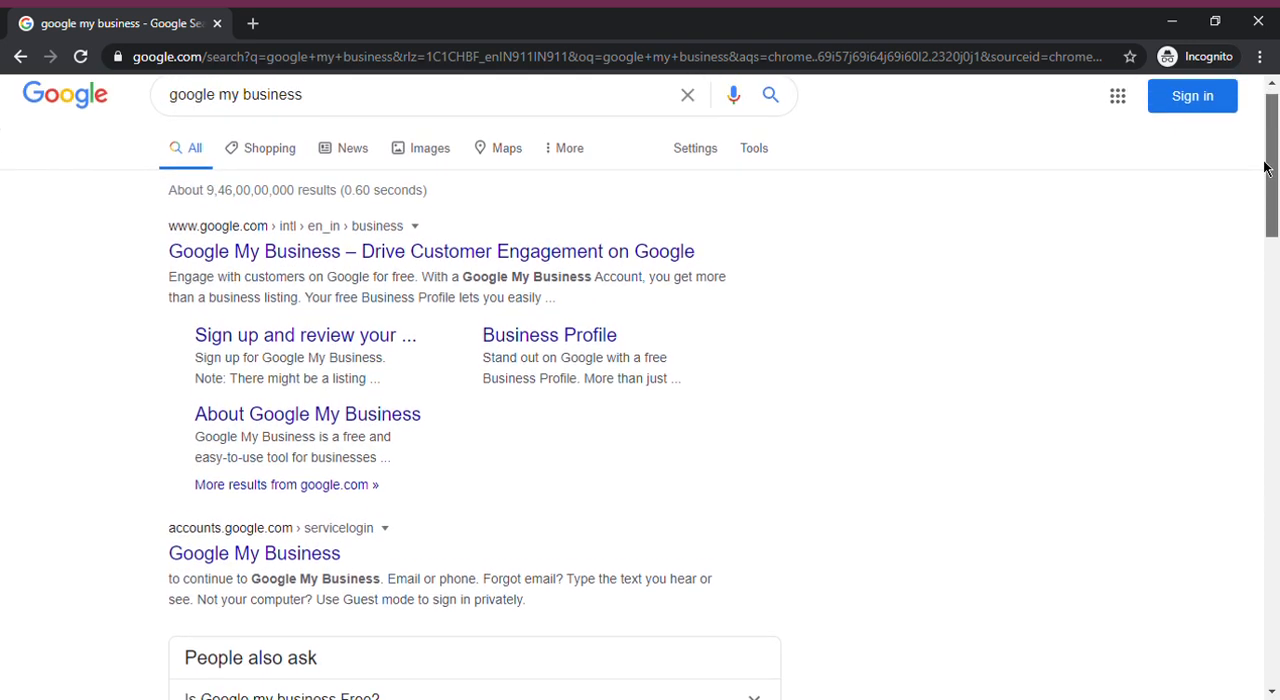
Start signing in to Google and submit the account's e-mail address
click(1212, 108)
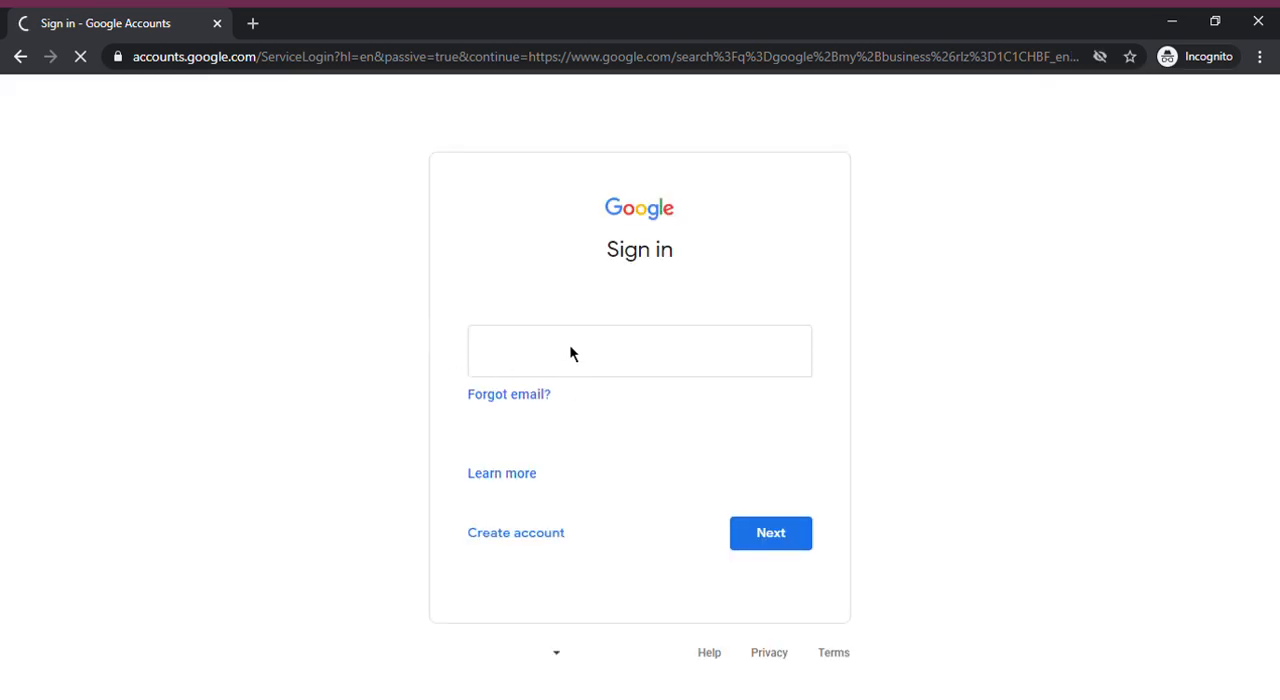
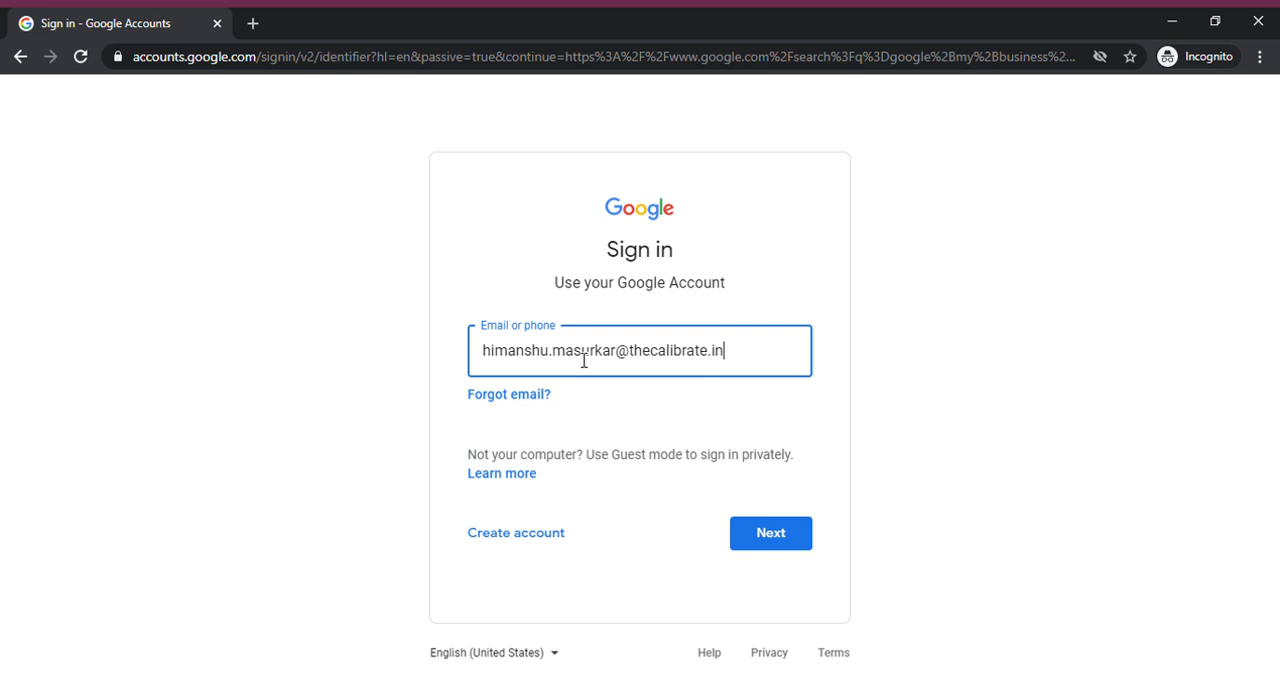
key(Return)
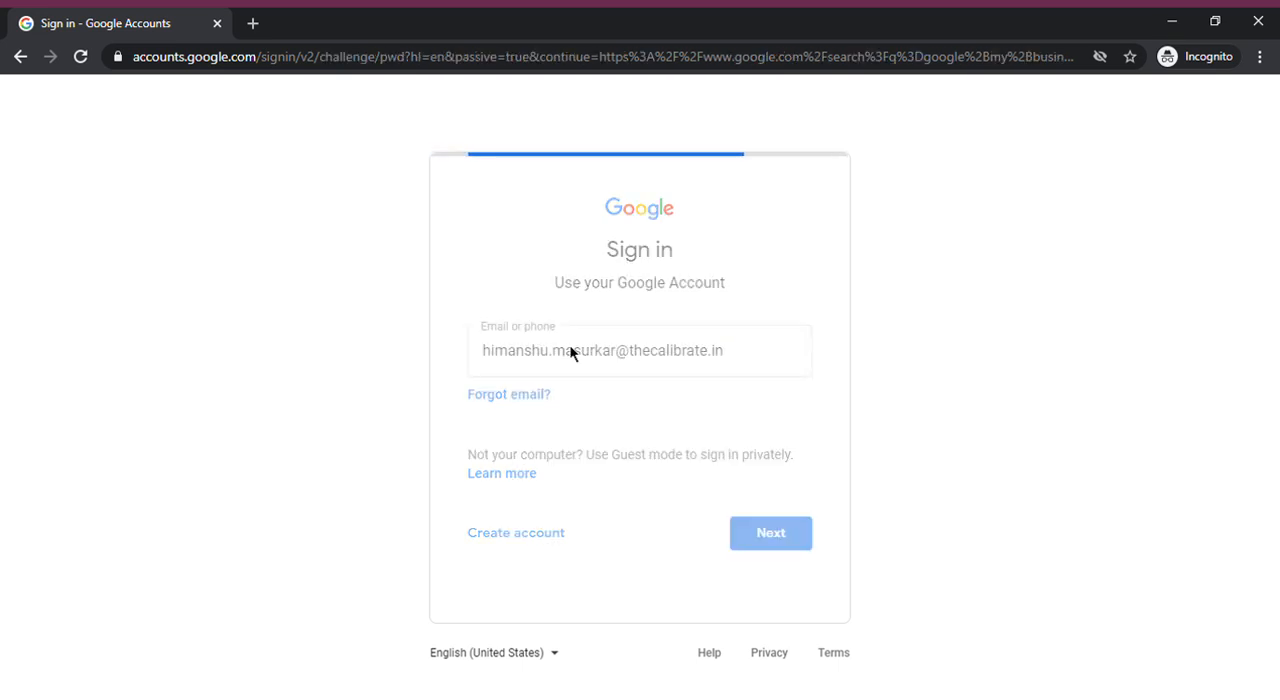
Enter the account password and complete the Google sign-in
text(*********)
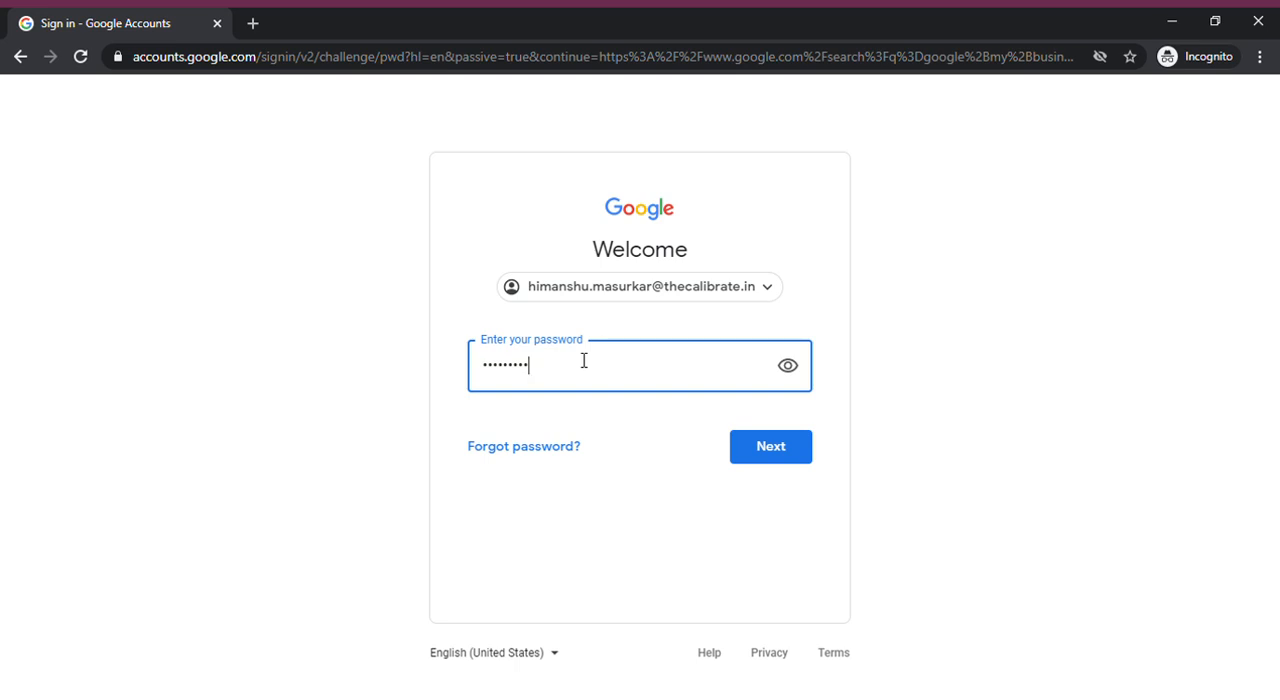
text(*****)
click(758, 452)
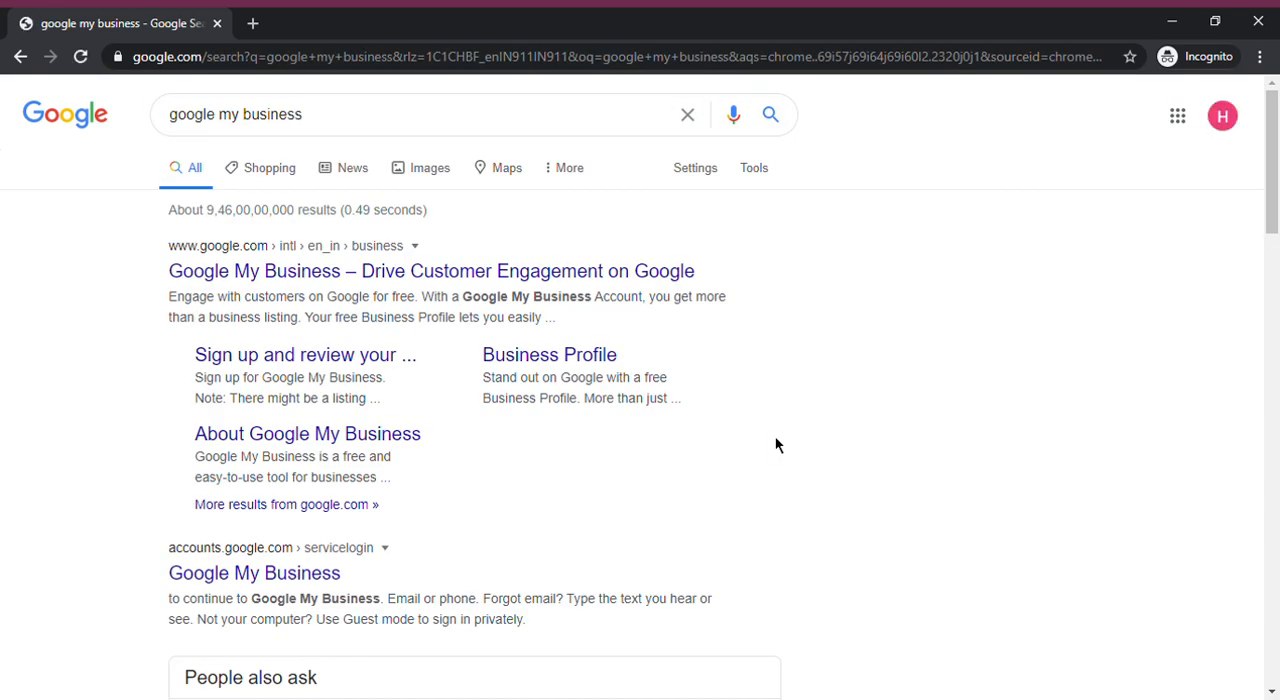
Open the Google My Business site from the search results and go to its find-and-manage-your-business page
click(323, 276)
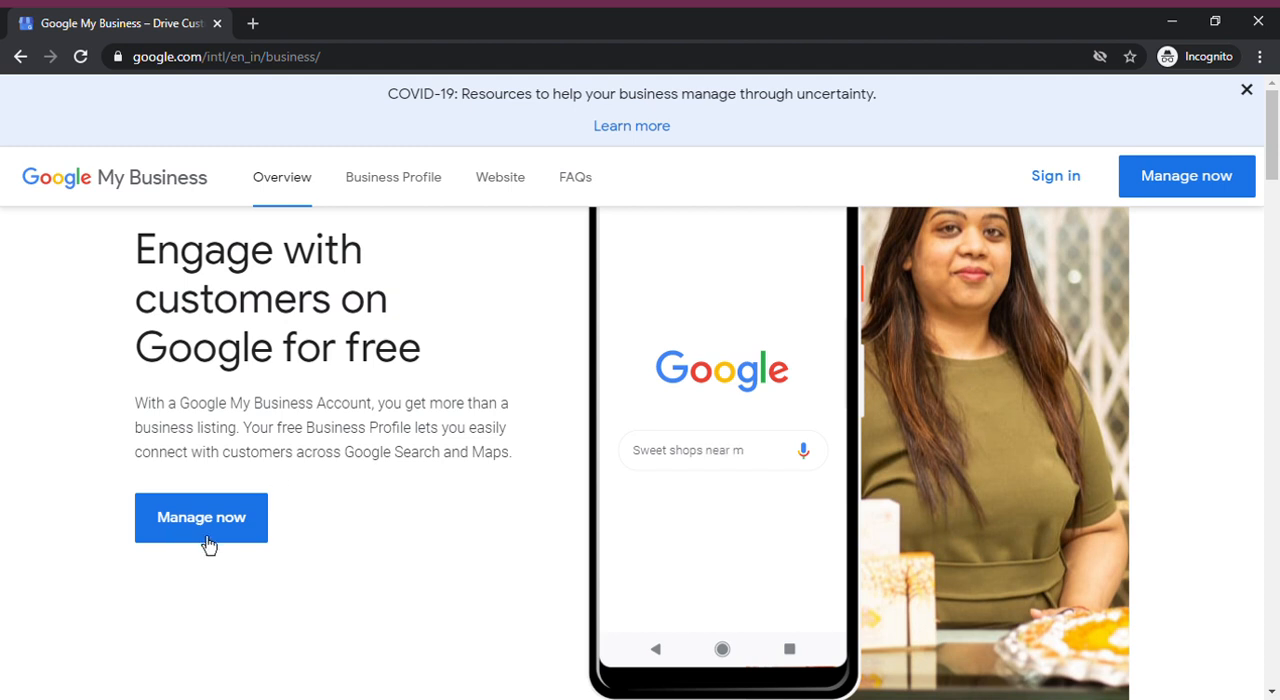
click(201, 518)
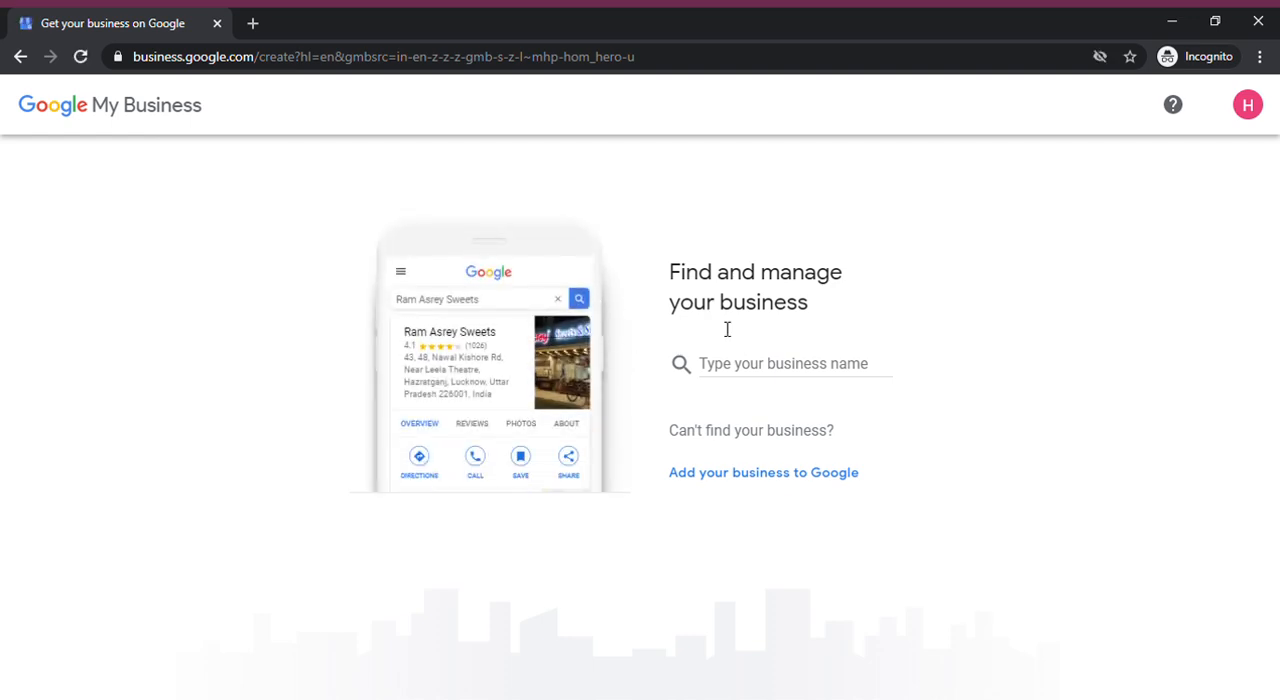
click(792, 370)
Search again for "google my business", open its site and reach the business setup page through its sign-in link
click(503, 58)
text(bus)
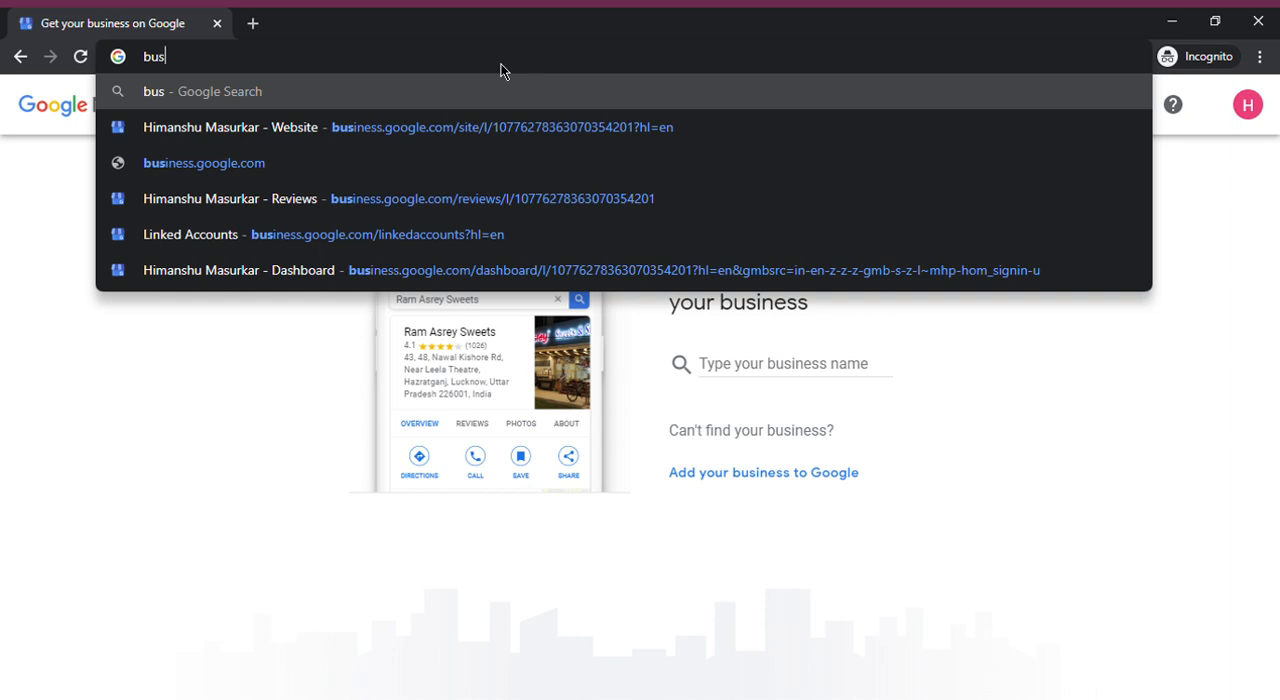
key(ctrl+a)
text(google my business)
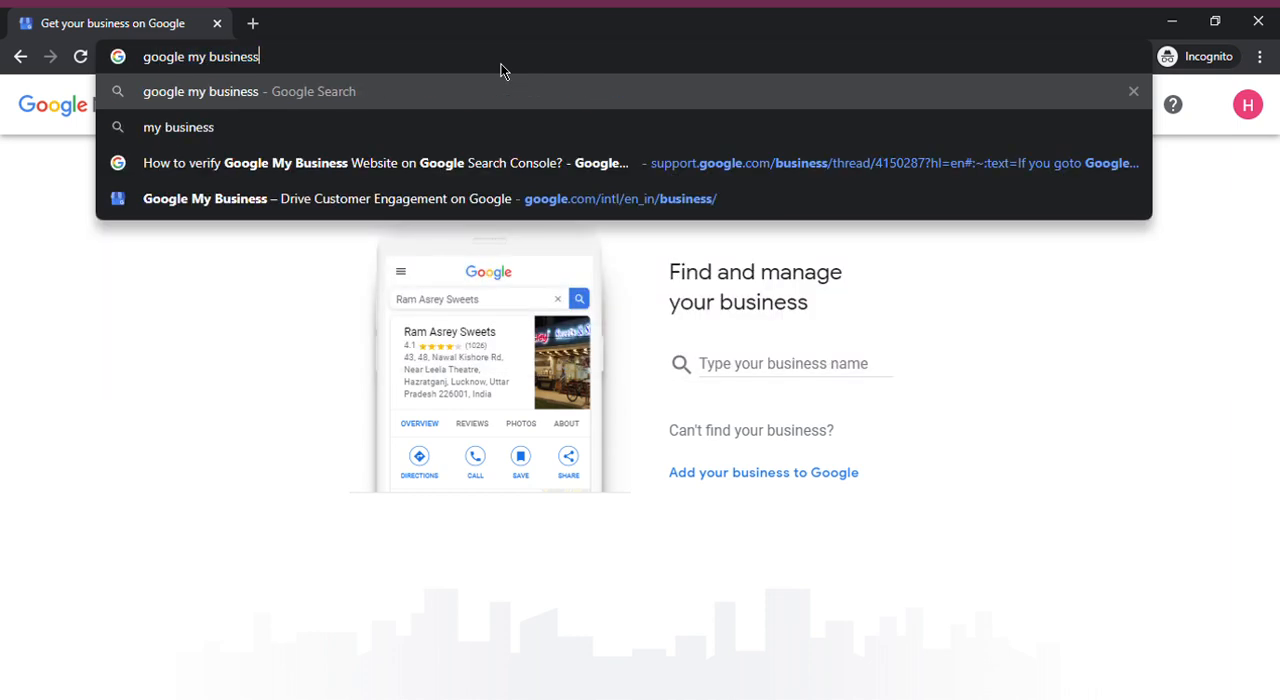
key(Return)
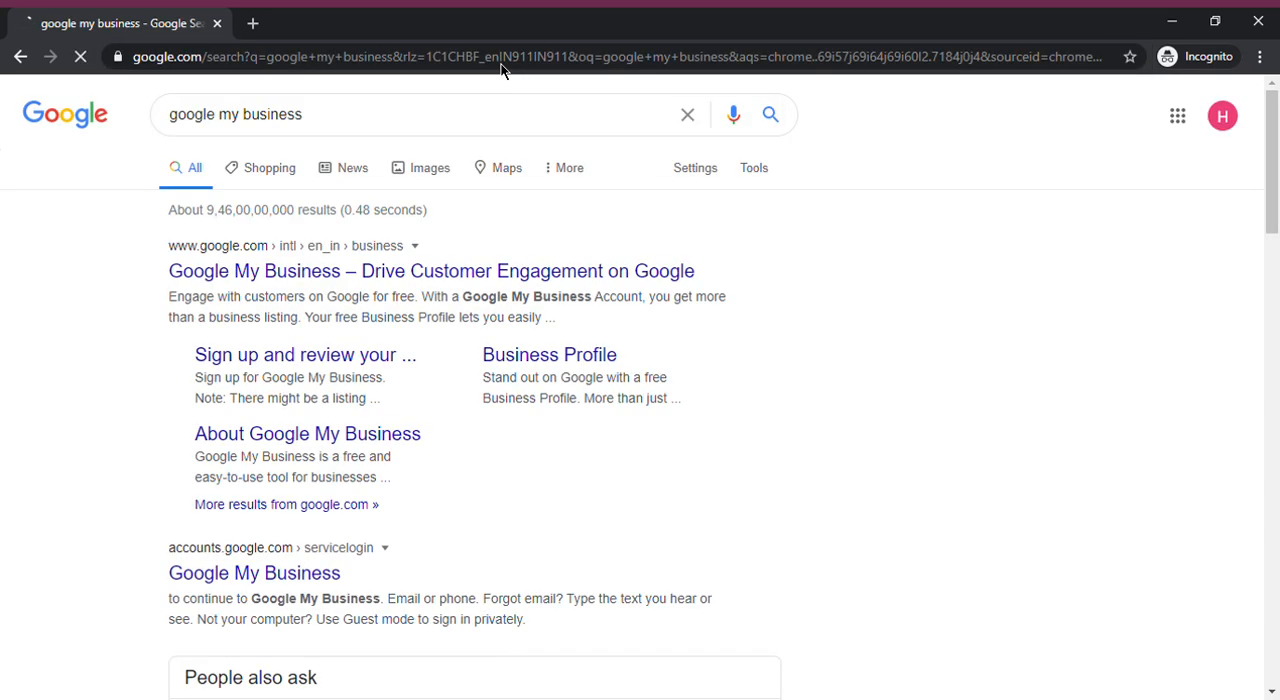
click(586, 274)
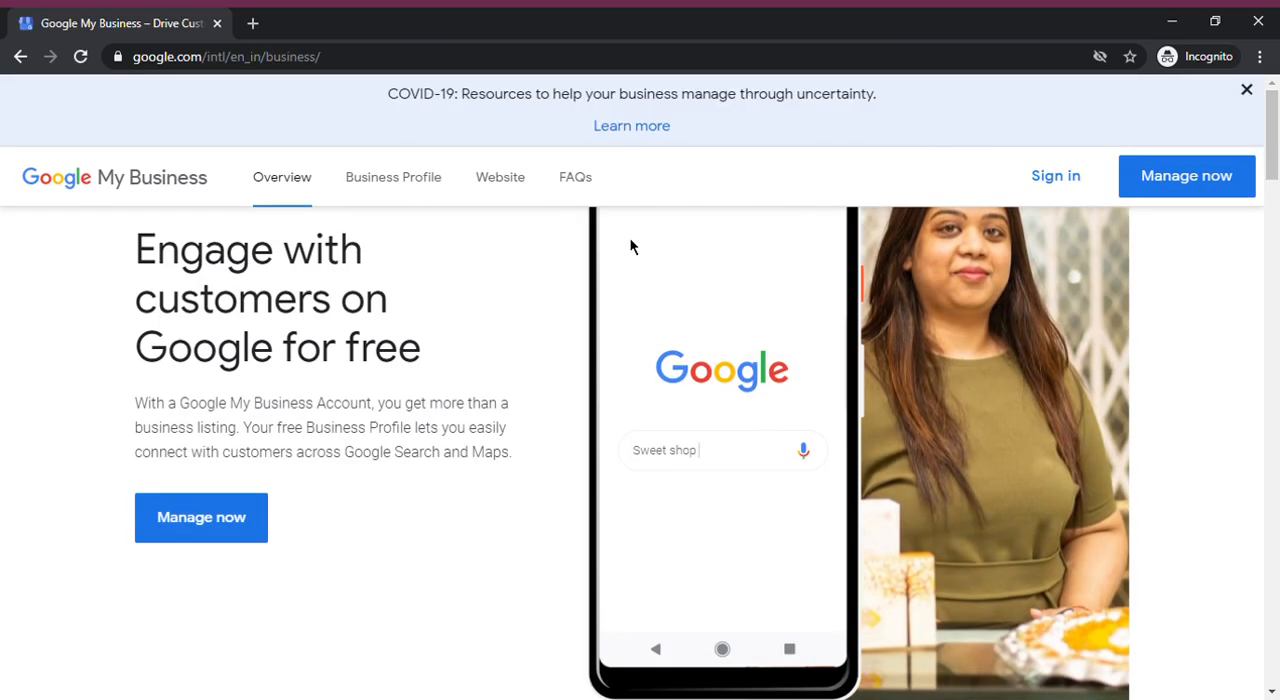
click(1032, 180)
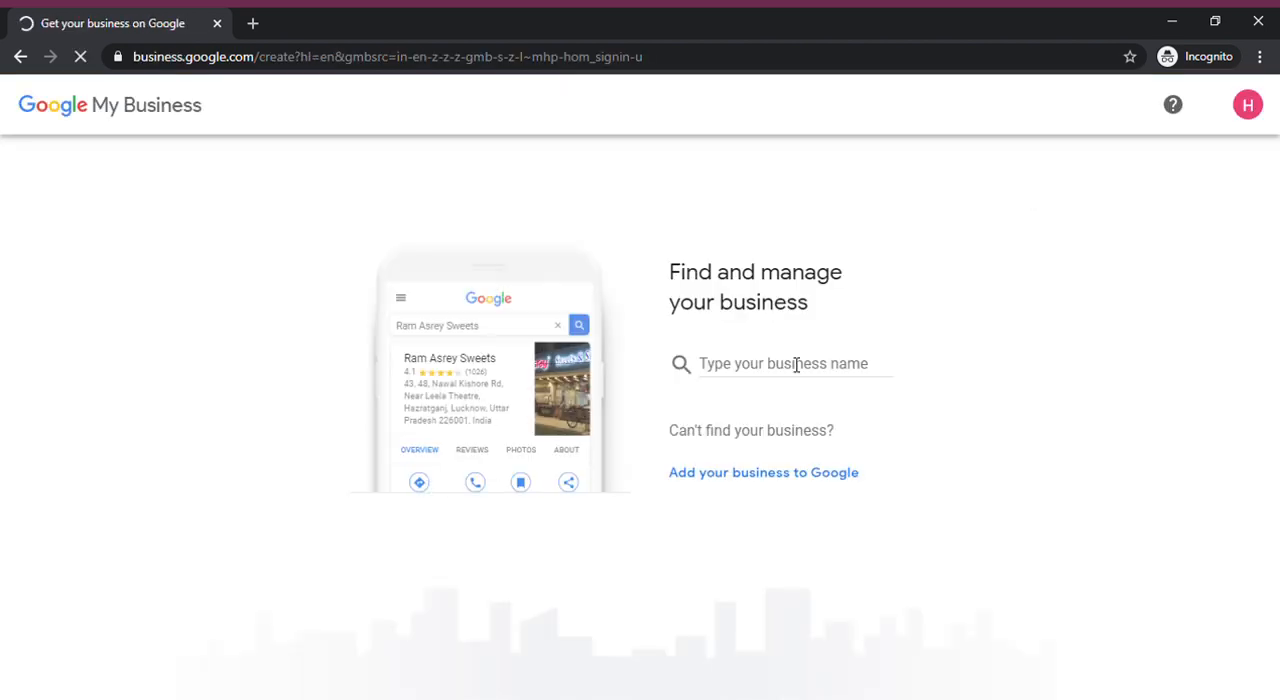
Create a new business using the owner's first name as the business name and accept the name page
click(796, 374)
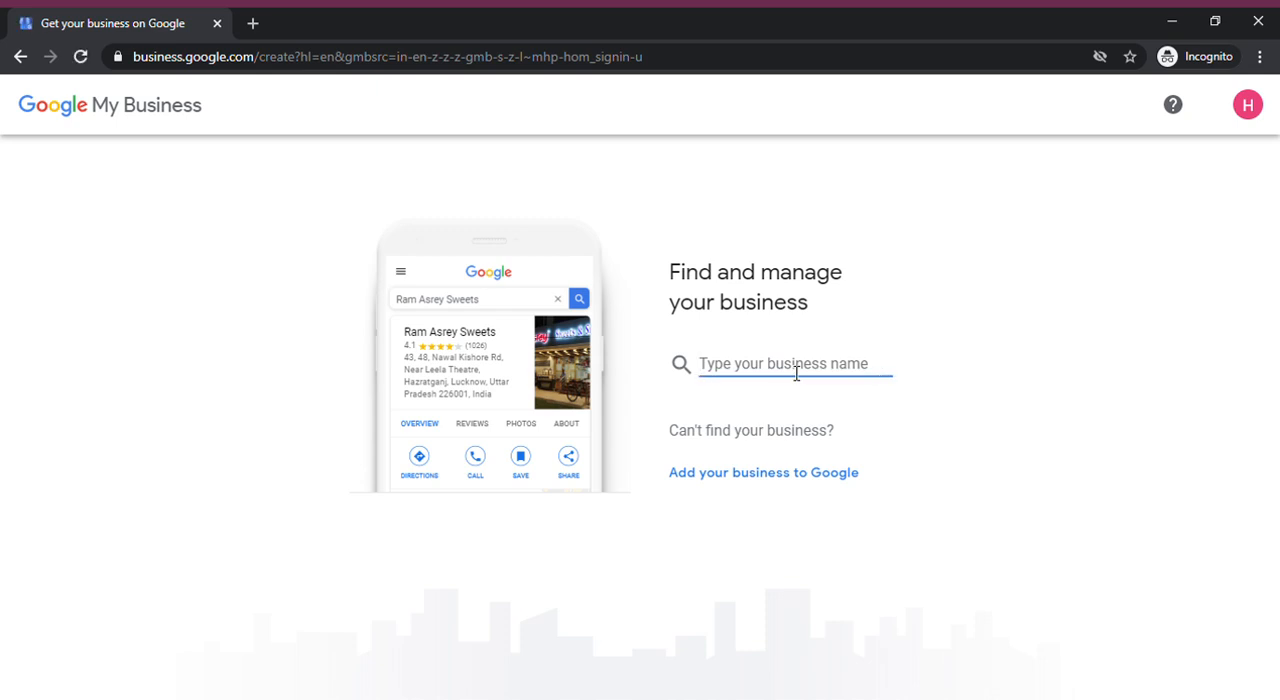
text(Himanshu)
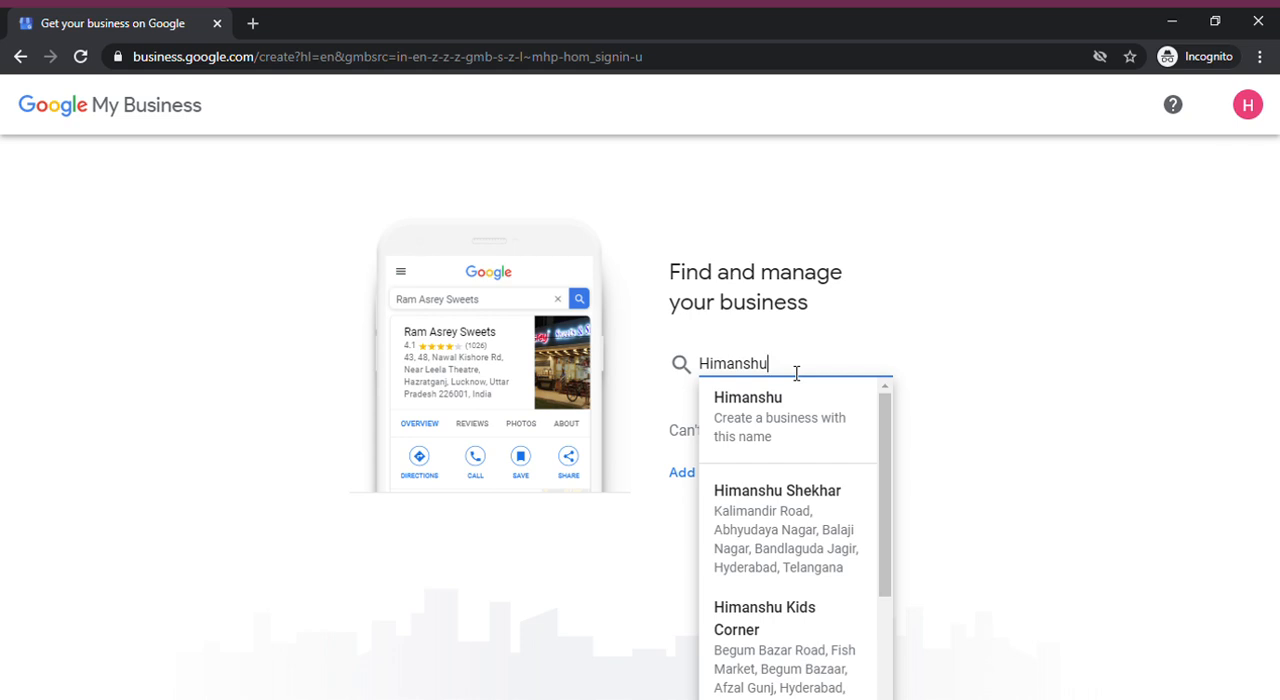
click(804, 421)
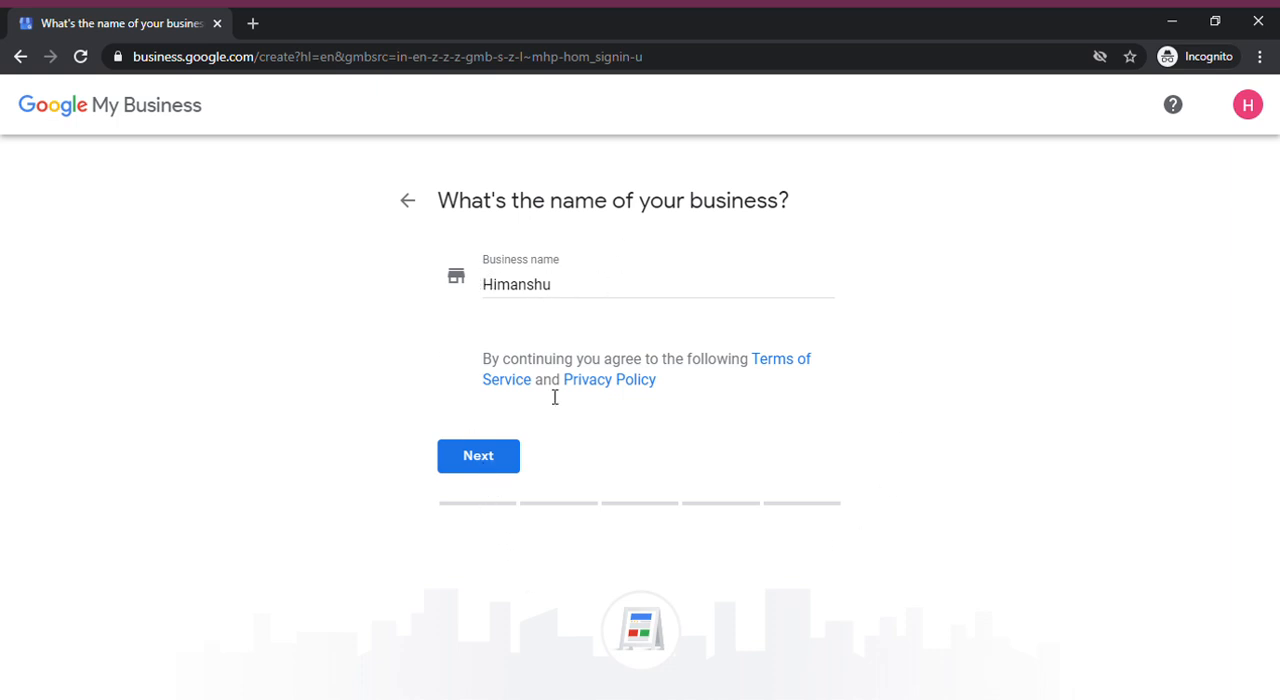
click(476, 459)
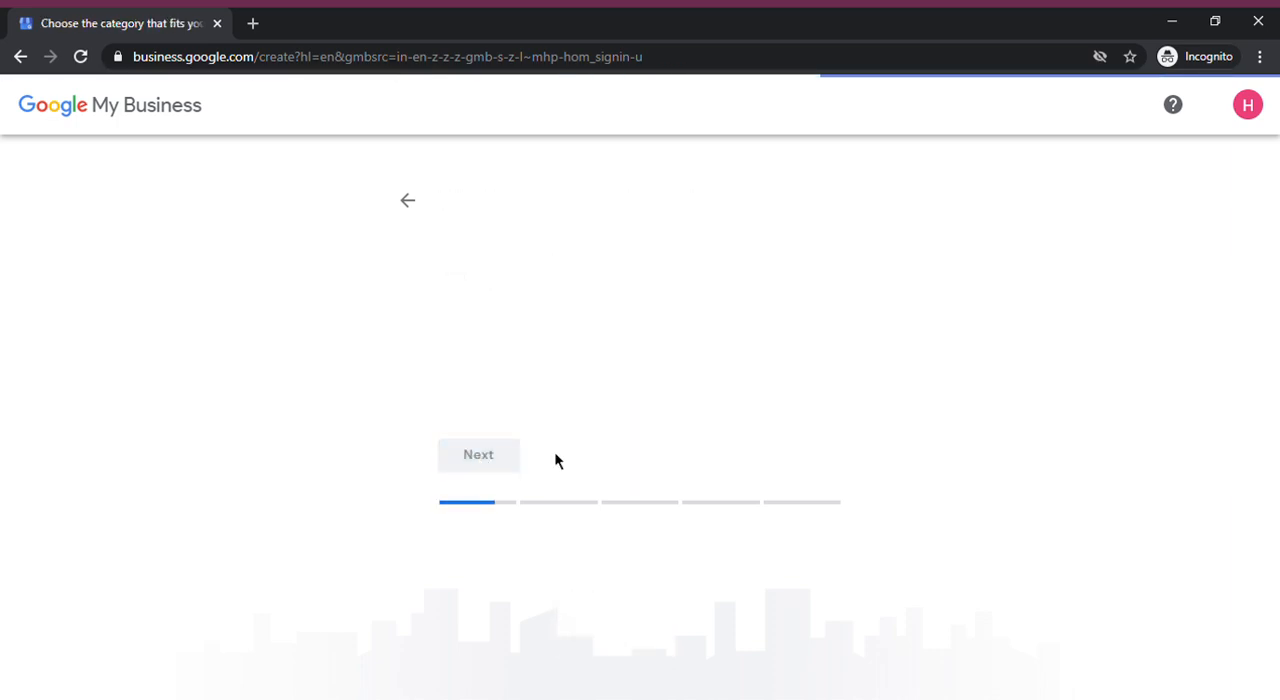
Look up business categories matching "Education" and leave that text as the category entry
click(582, 387)
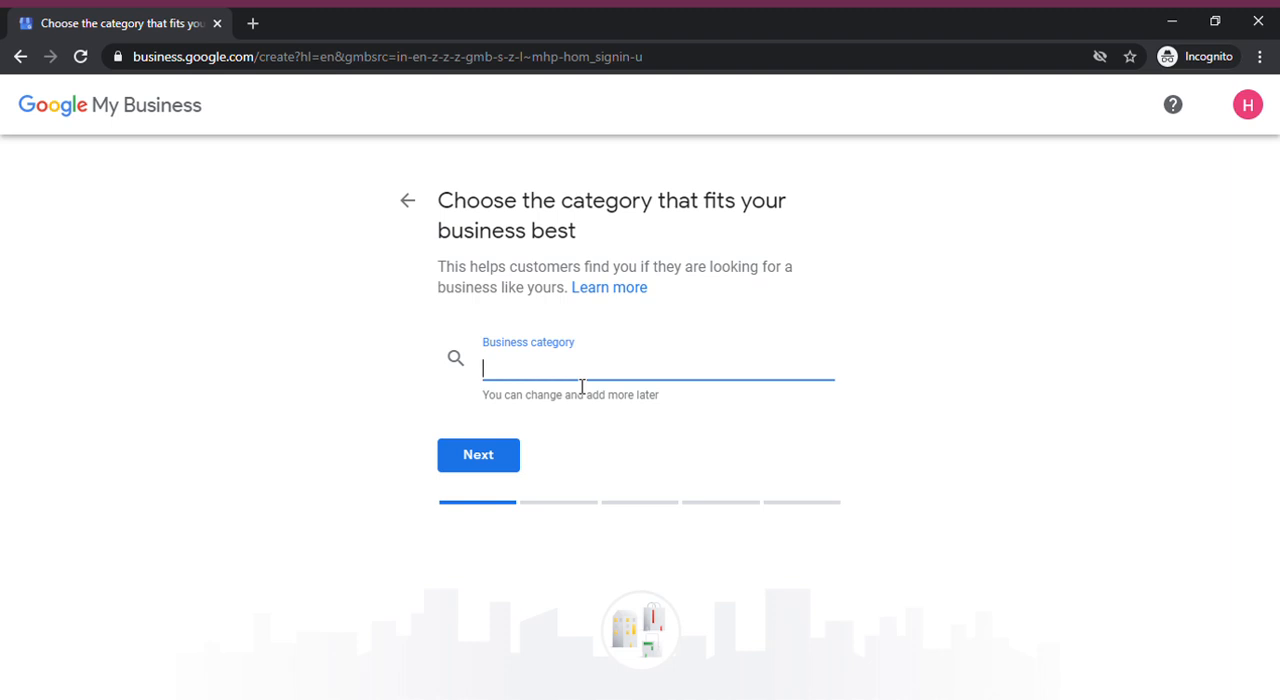
text(Education)
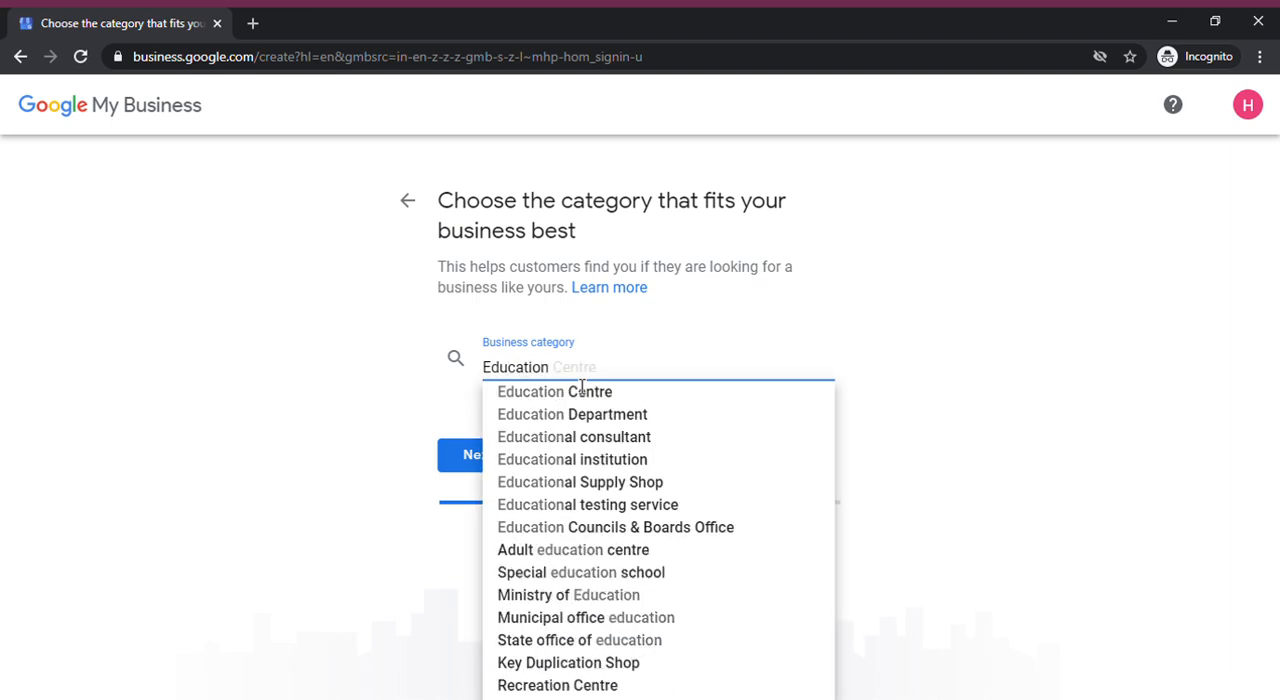
click(855, 348)
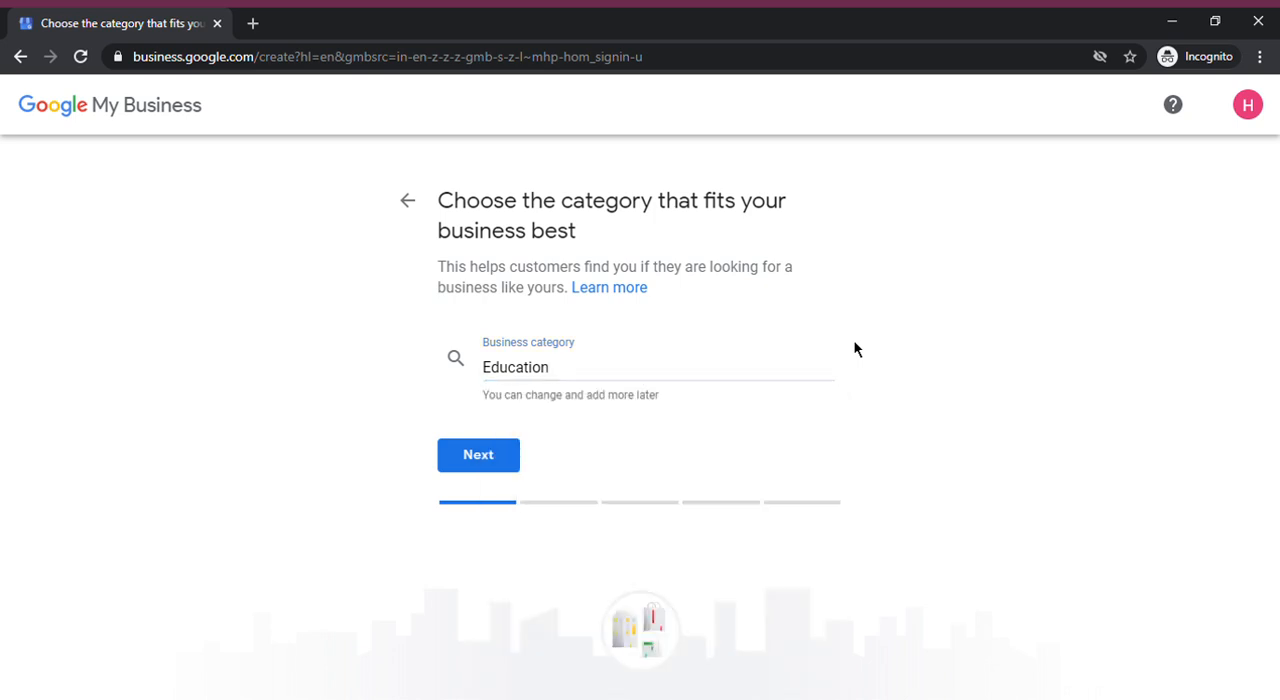
Replace the category entry to look up matches for "blog" and for "Servi"
click(627, 385)
double_click(626, 385)
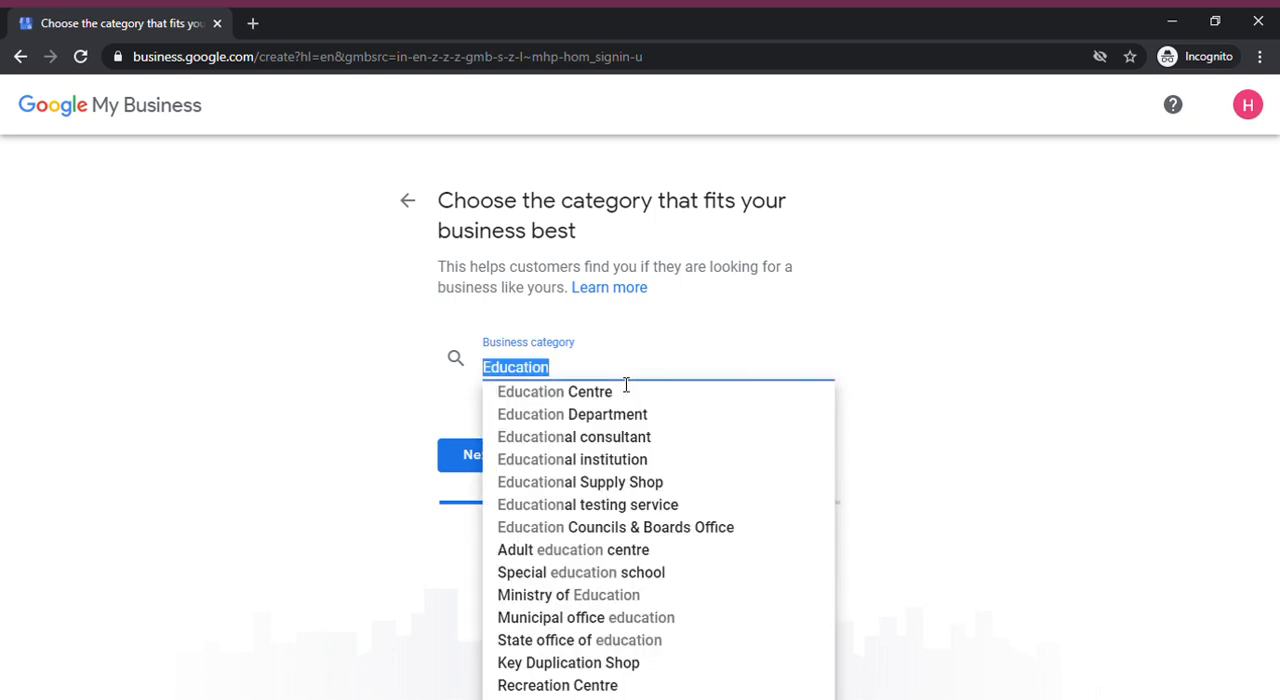
text(blog)
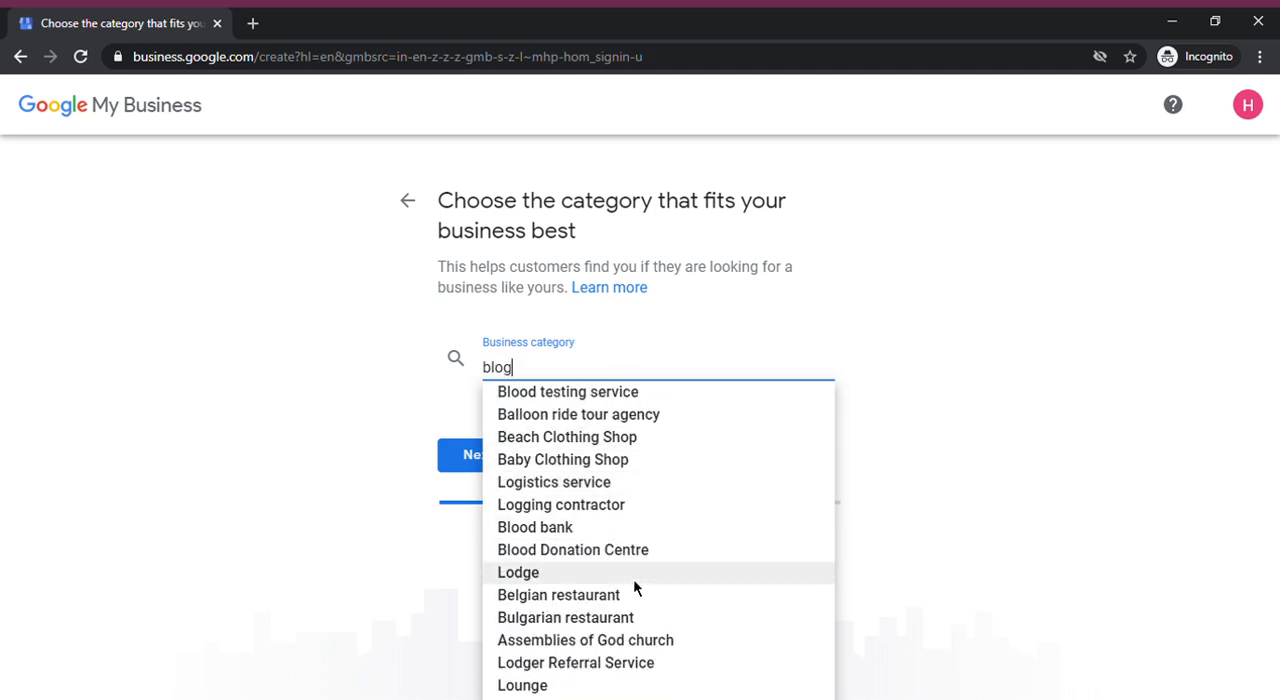
key(ctrl+a)
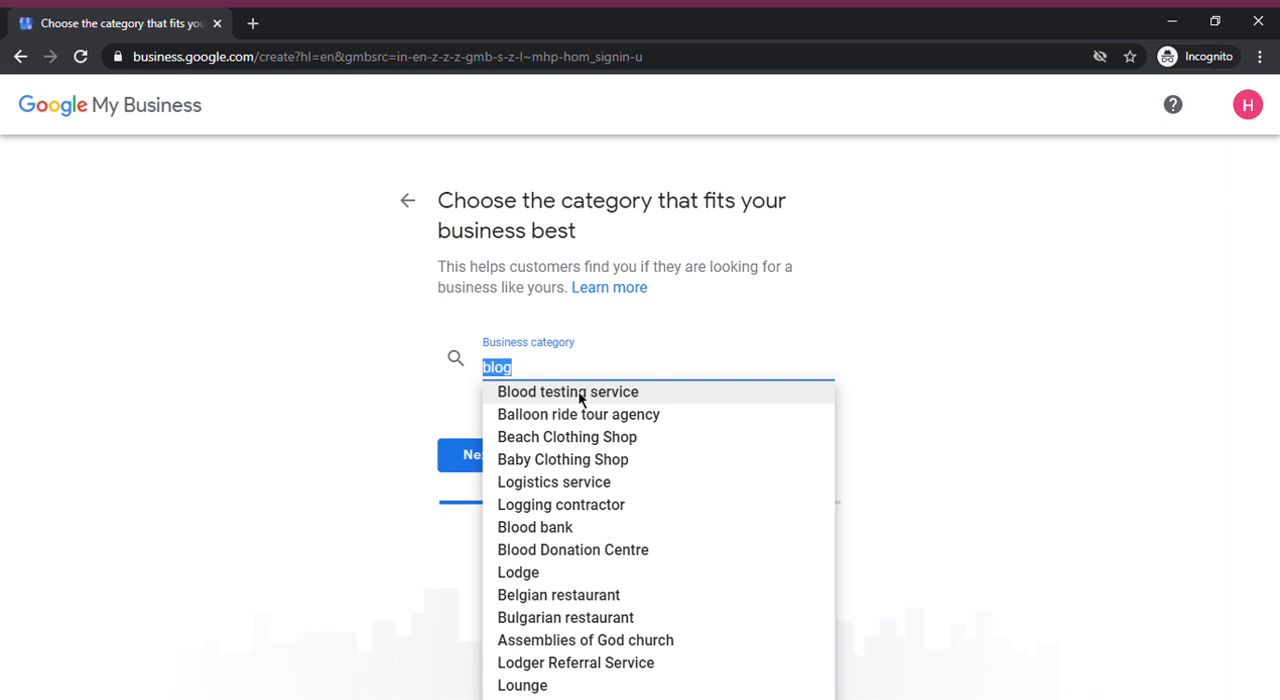
text(D)
key(BackSpace)
text(Se)
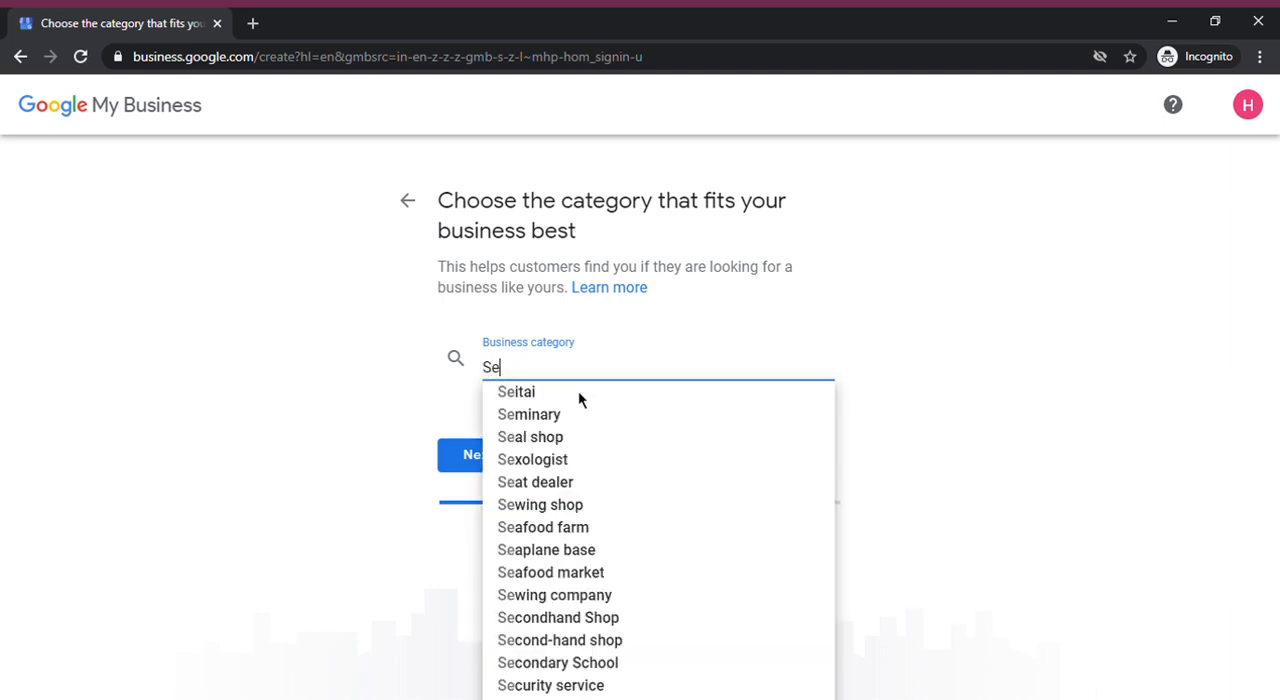
text(rvi)
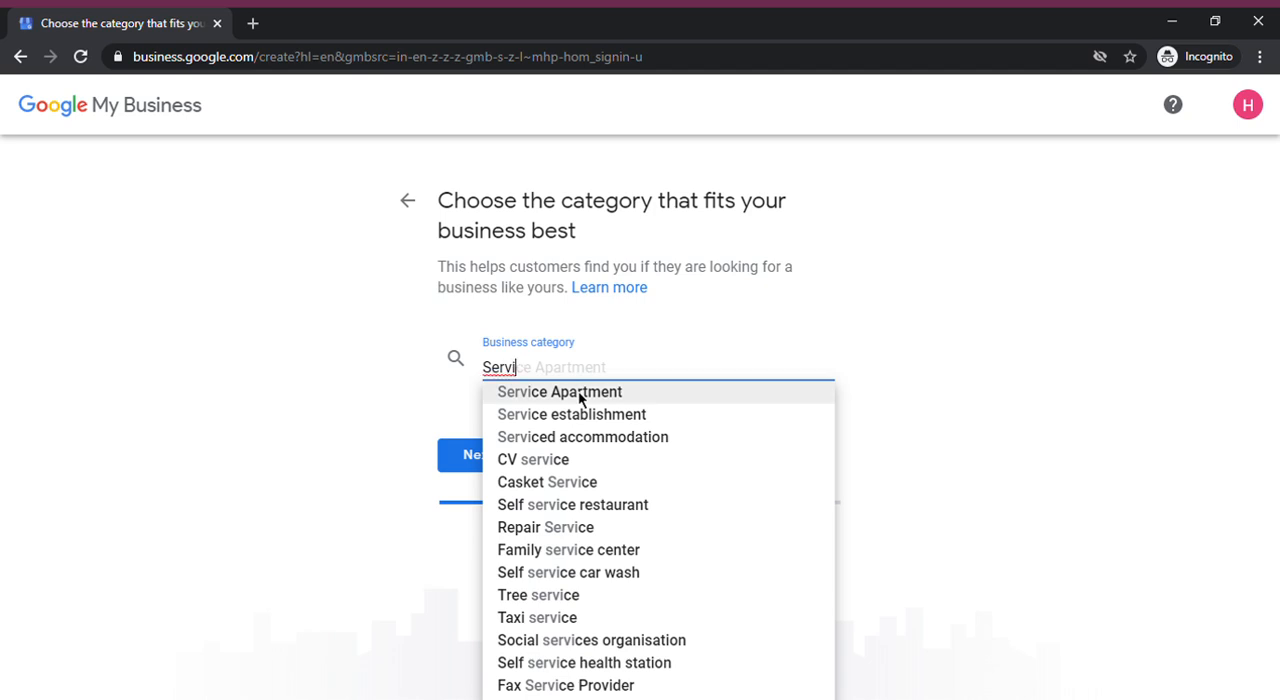
Set the business category to Marketing agency and continue to the location question
key(ctrl+a)
text(Marketing)
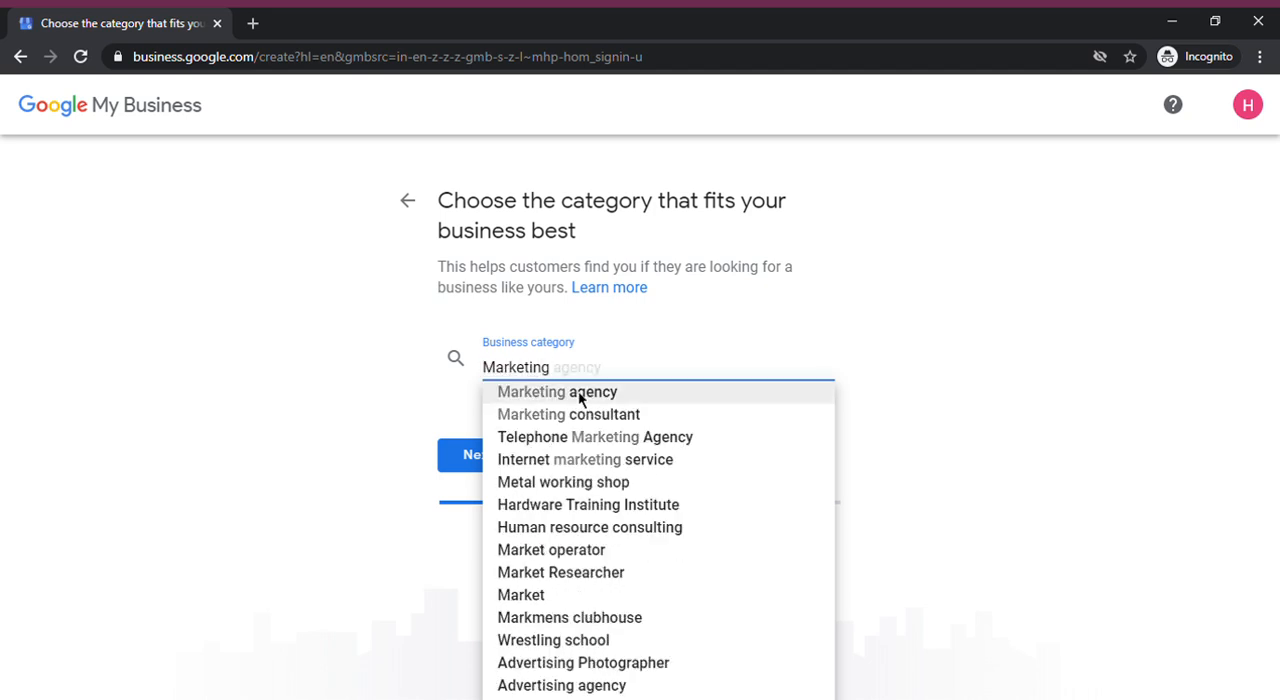
click(579, 396)
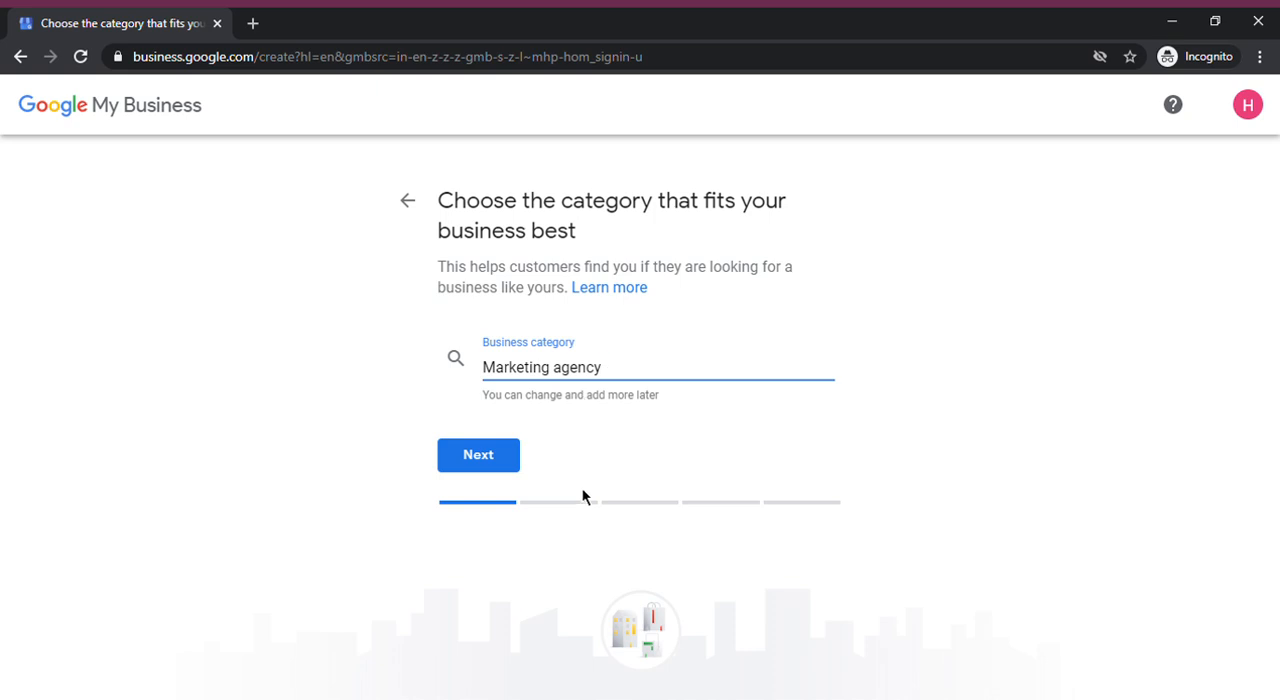
click(472, 462)
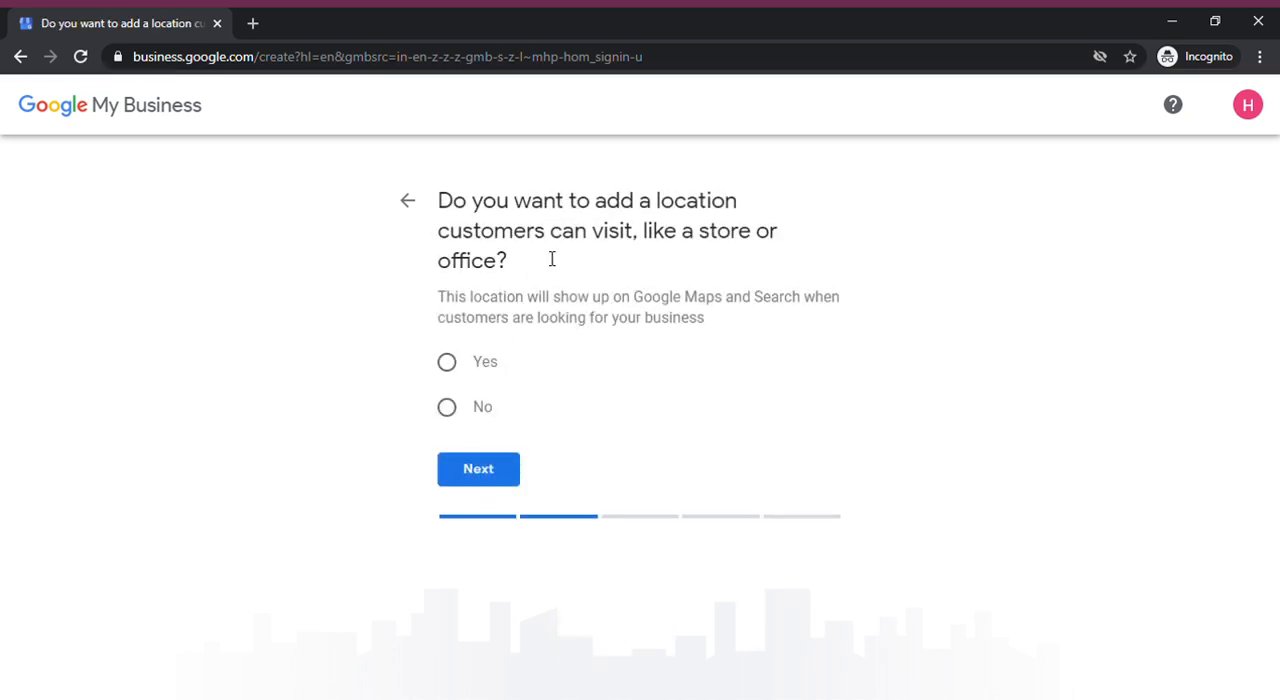
Answer Yes to adding a location customers can visit, check the address form's country list, and return to the location question
click(446, 368)
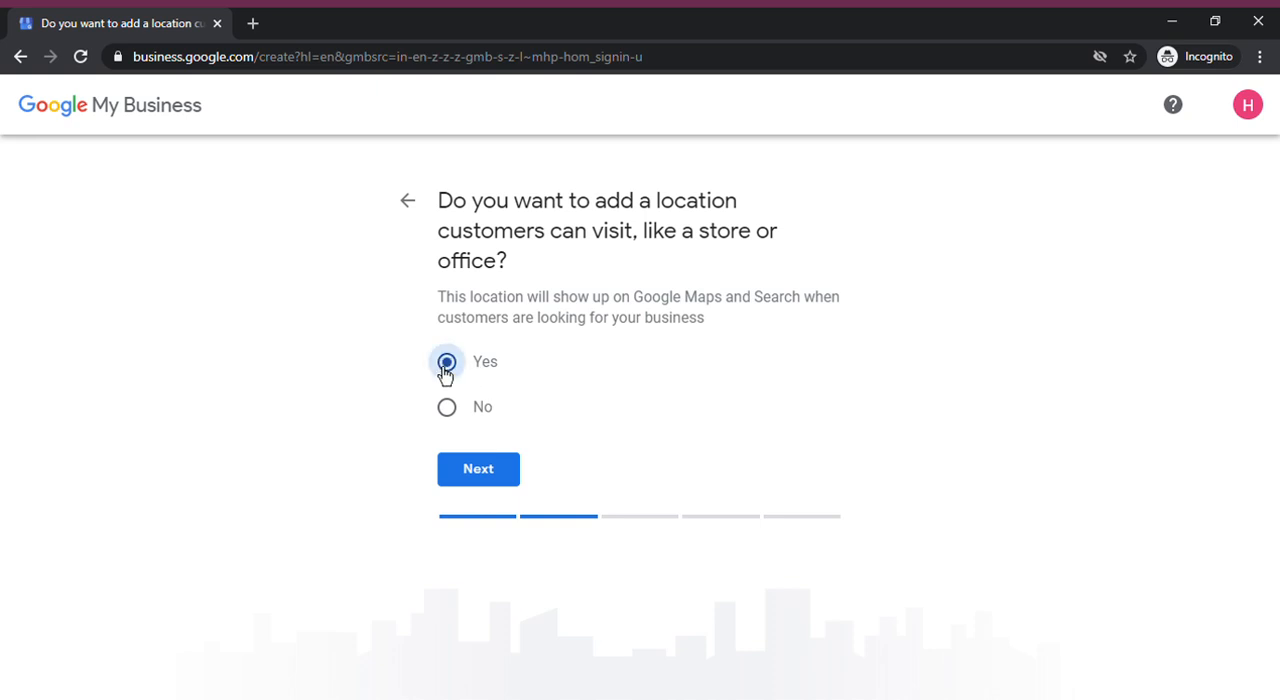
click(475, 474)
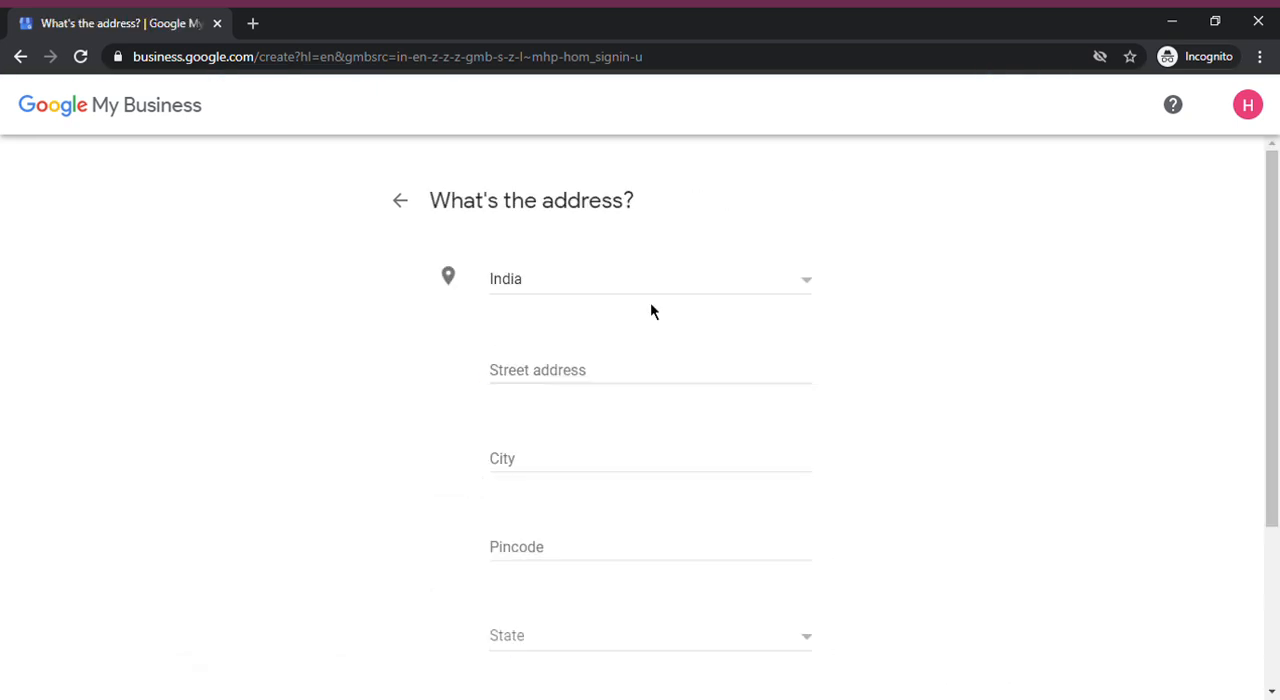
click(569, 302)
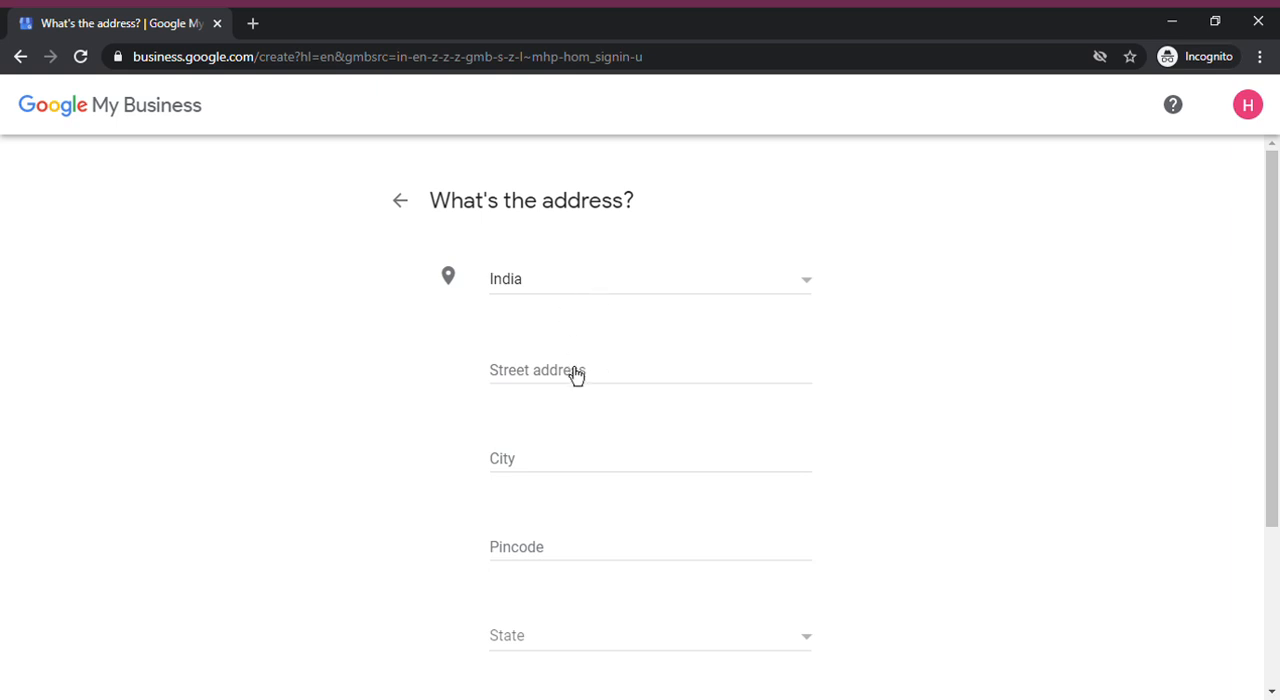
click(408, 214)
click(405, 210)
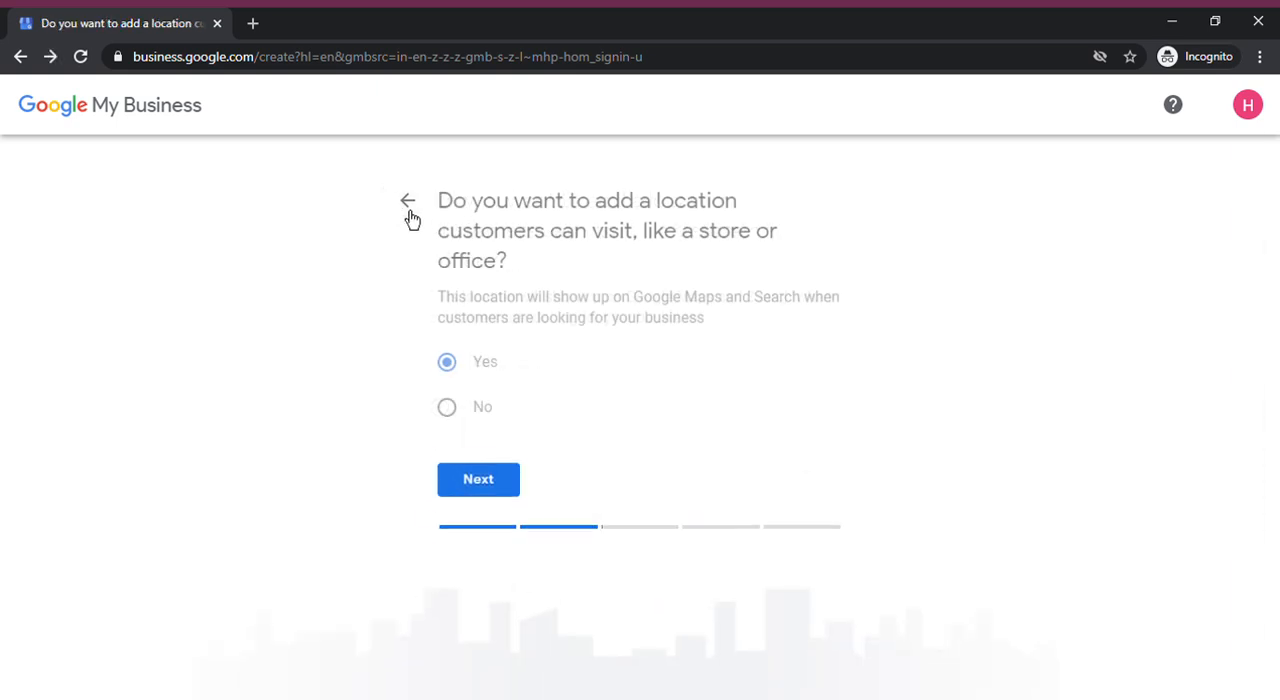
Answer No to adding a visitable location, add Hyderabad, Telangana, India as the service area, and continue to contact details
click(447, 407)
click(467, 469)
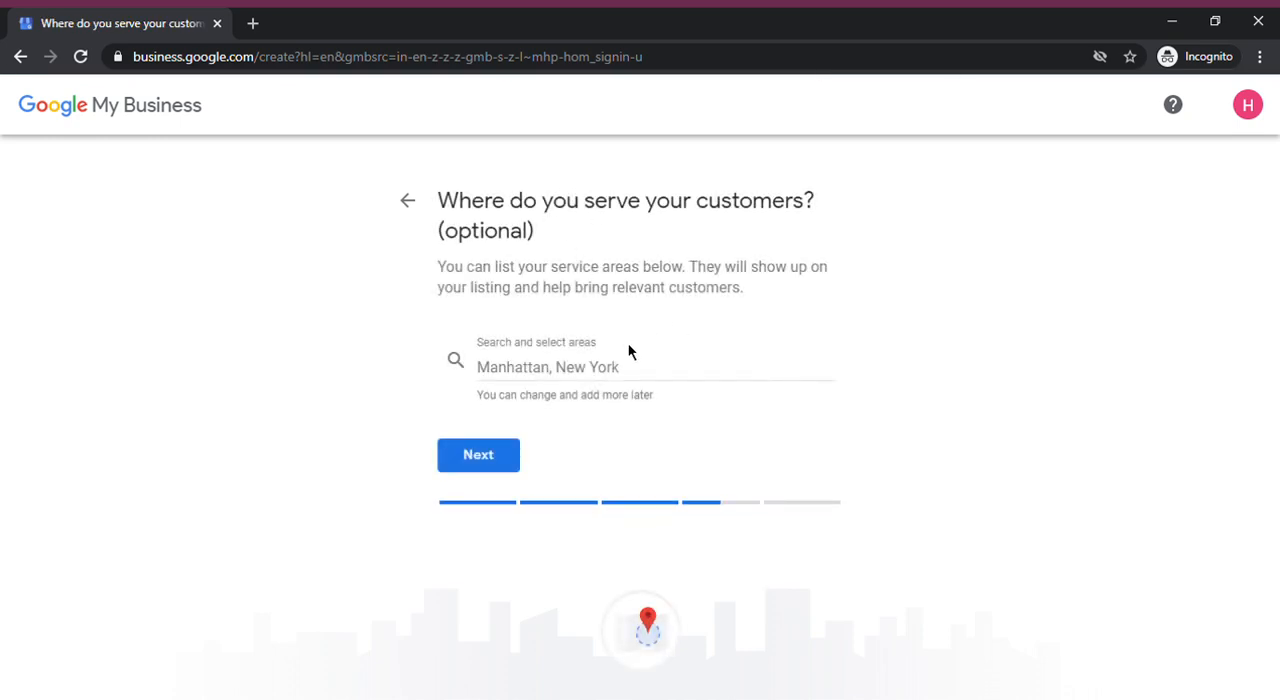
click(630, 388)
text(Hyde)
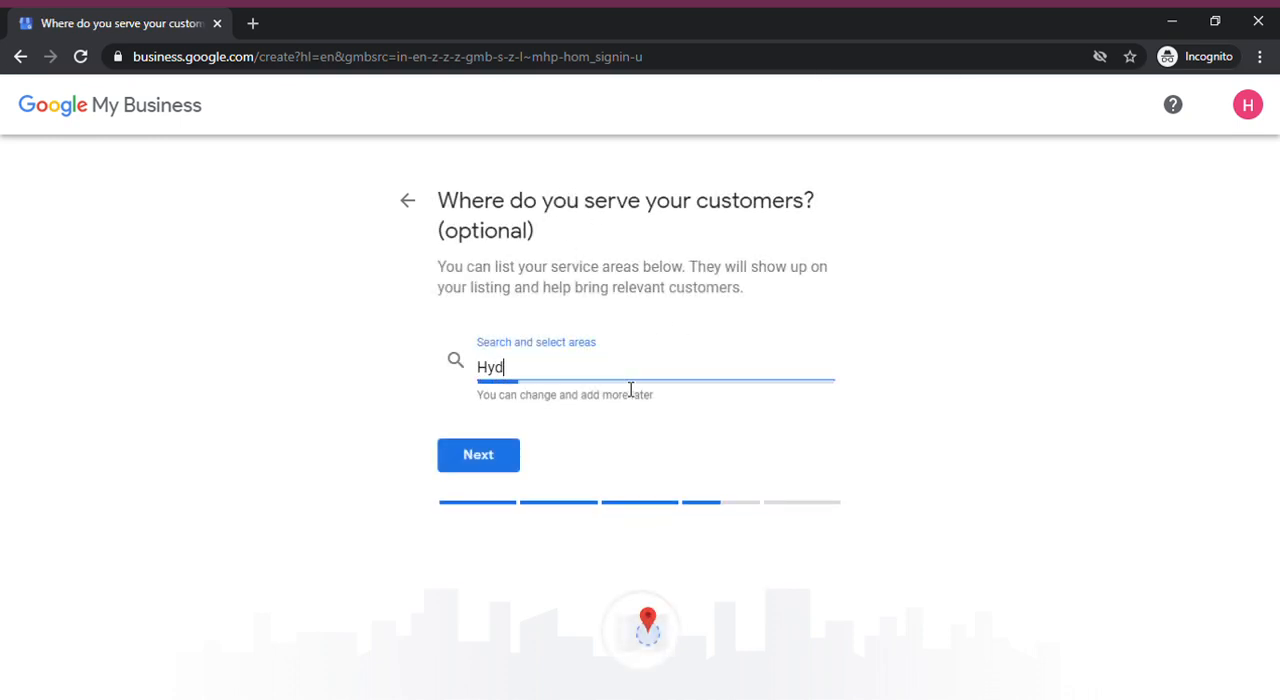
key(BackSpace)
text(erabad)
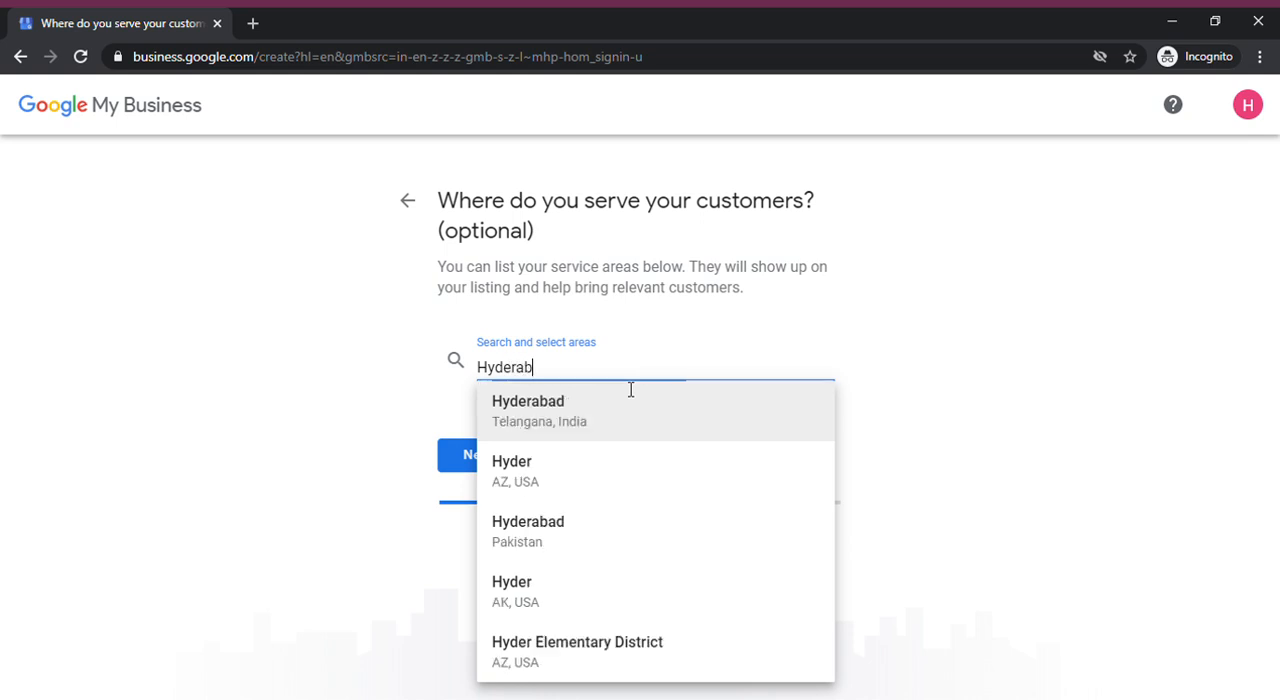
click(613, 415)
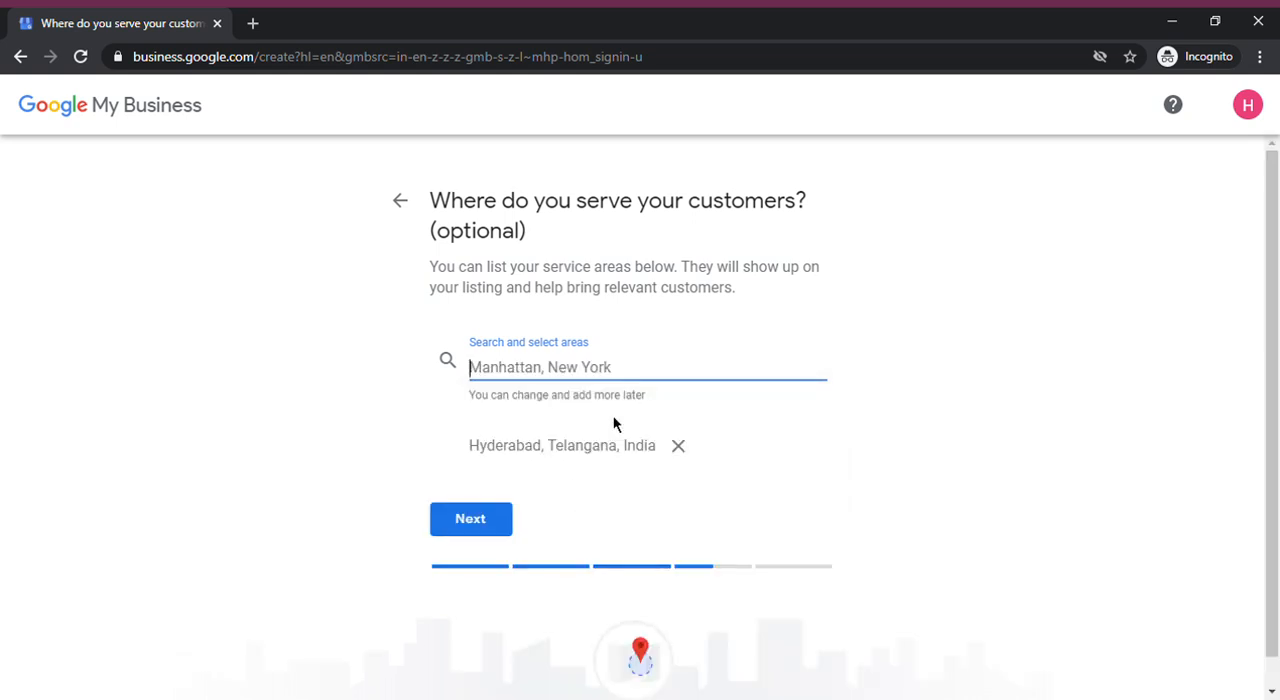
click(488, 515)
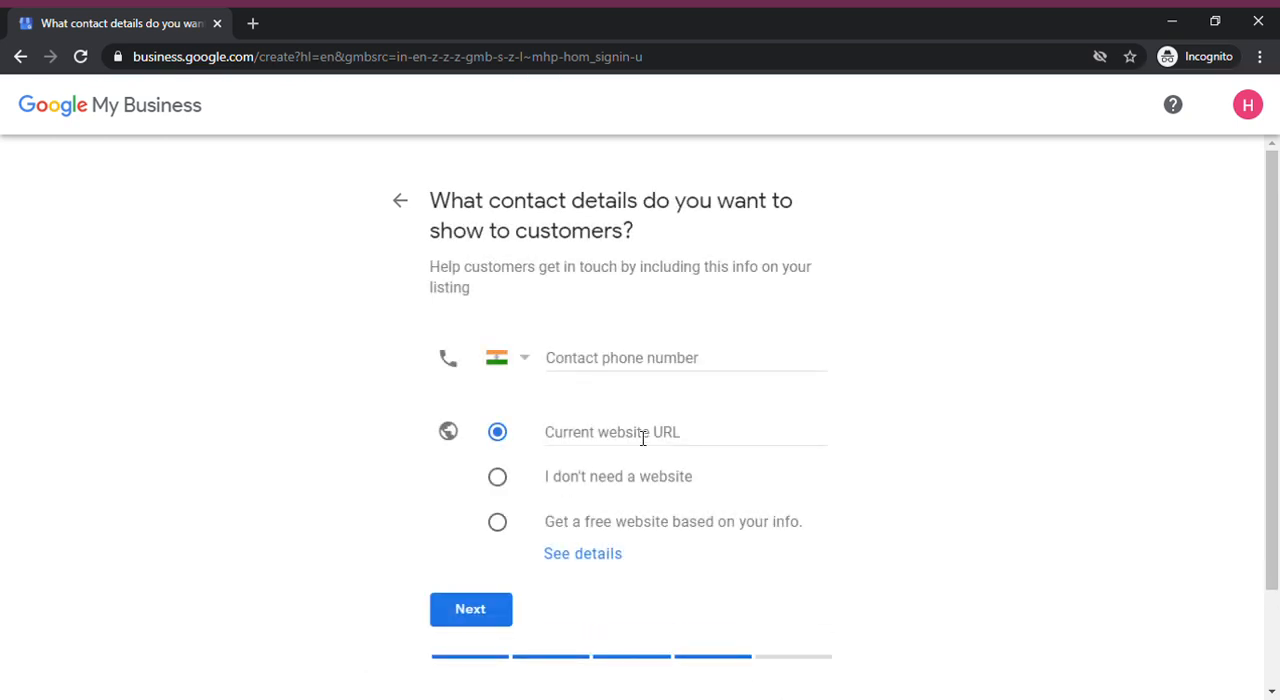
Choose to get a free website based on the business info, enter the contact phone number, and continue
click(646, 369)
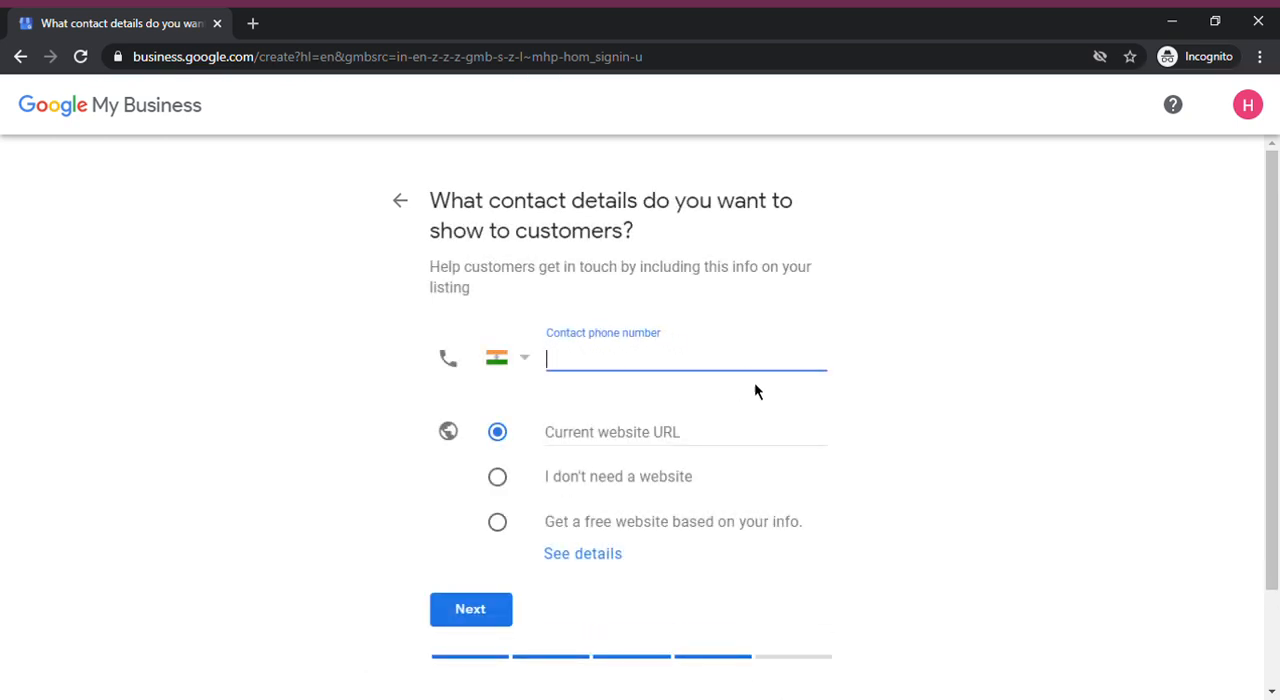
click(660, 452)
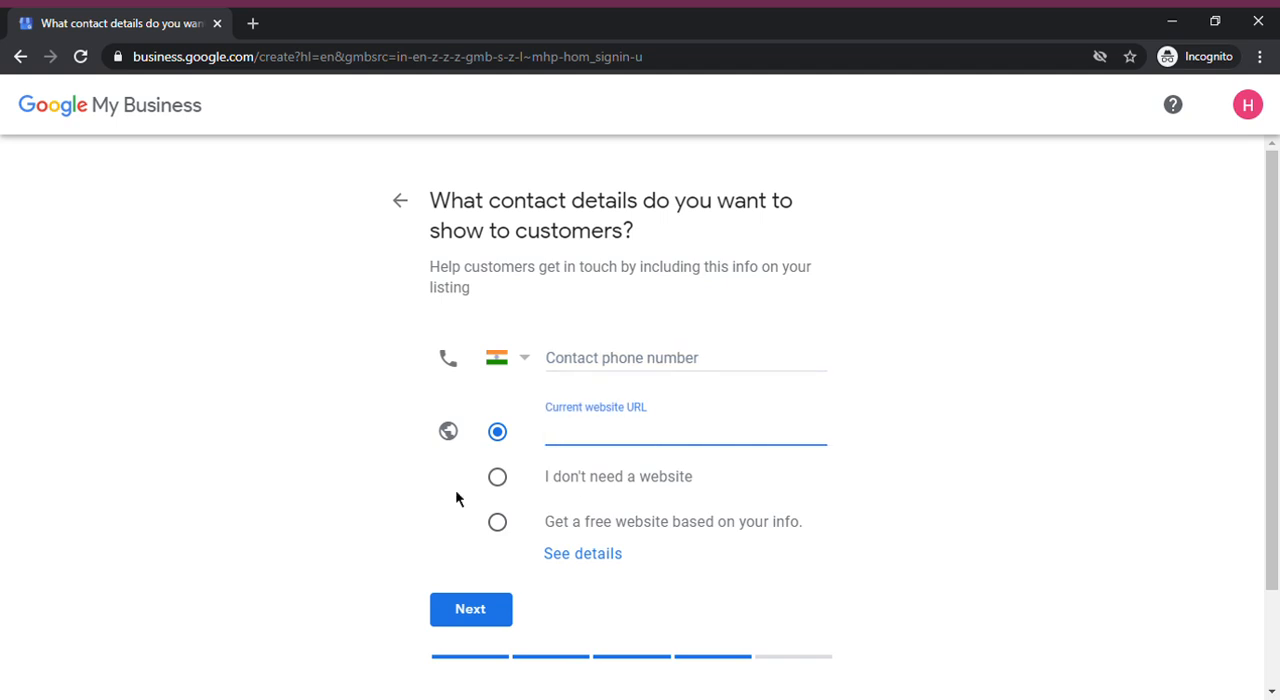
click(508, 488)
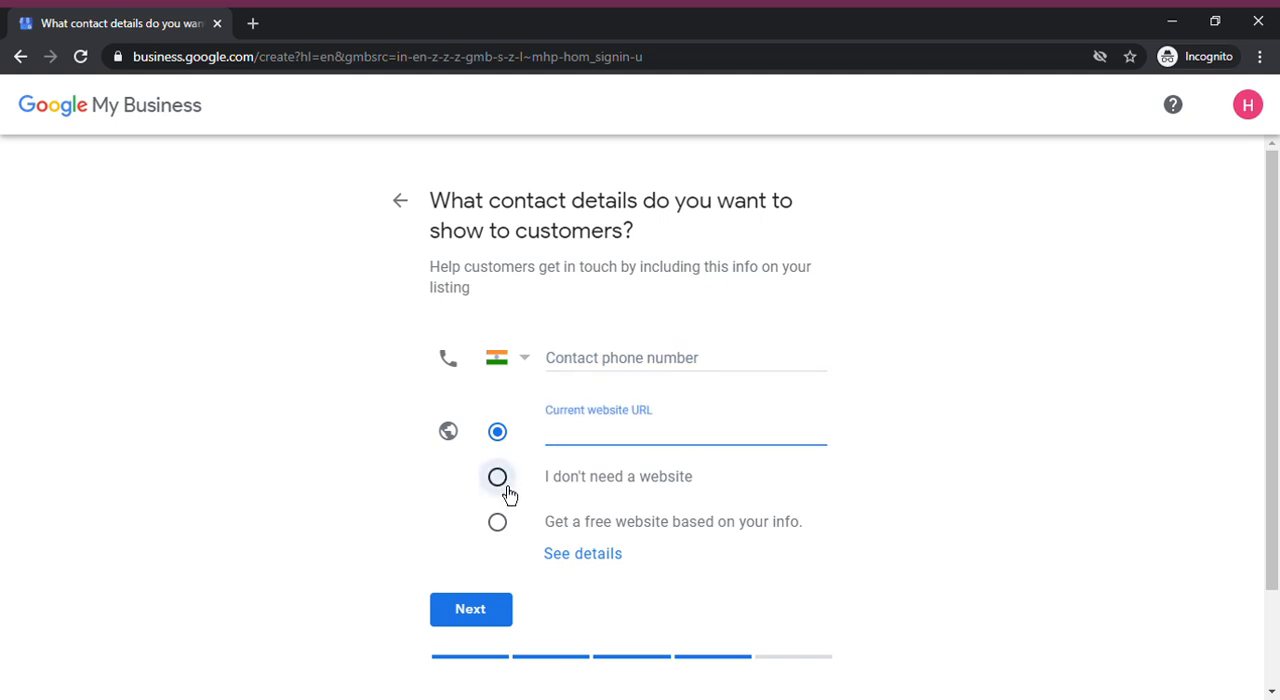
click(510, 532)
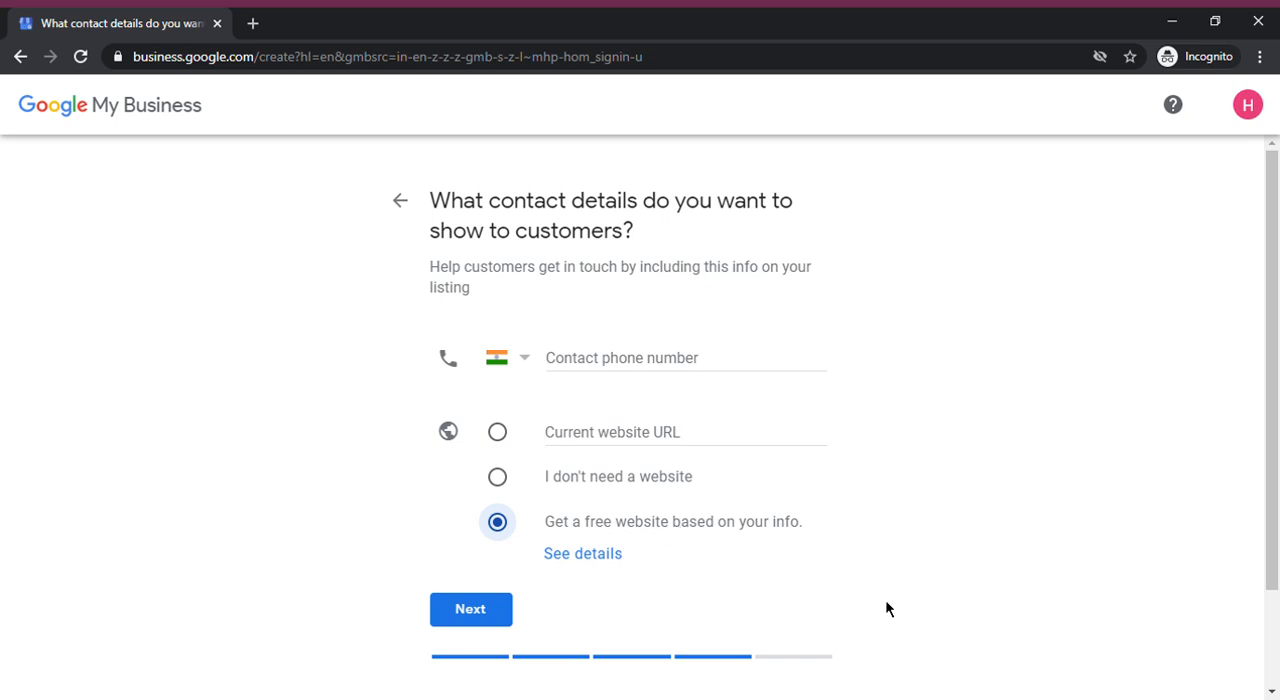
click(622, 375)
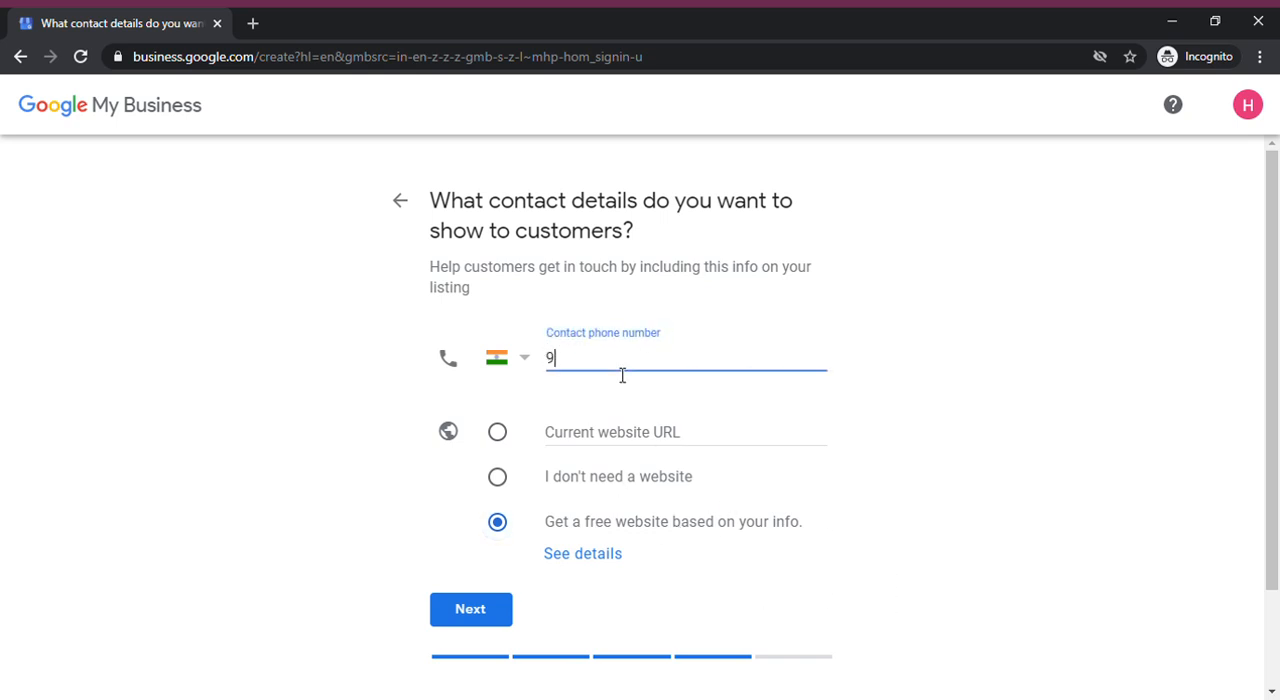
click(468, 618)
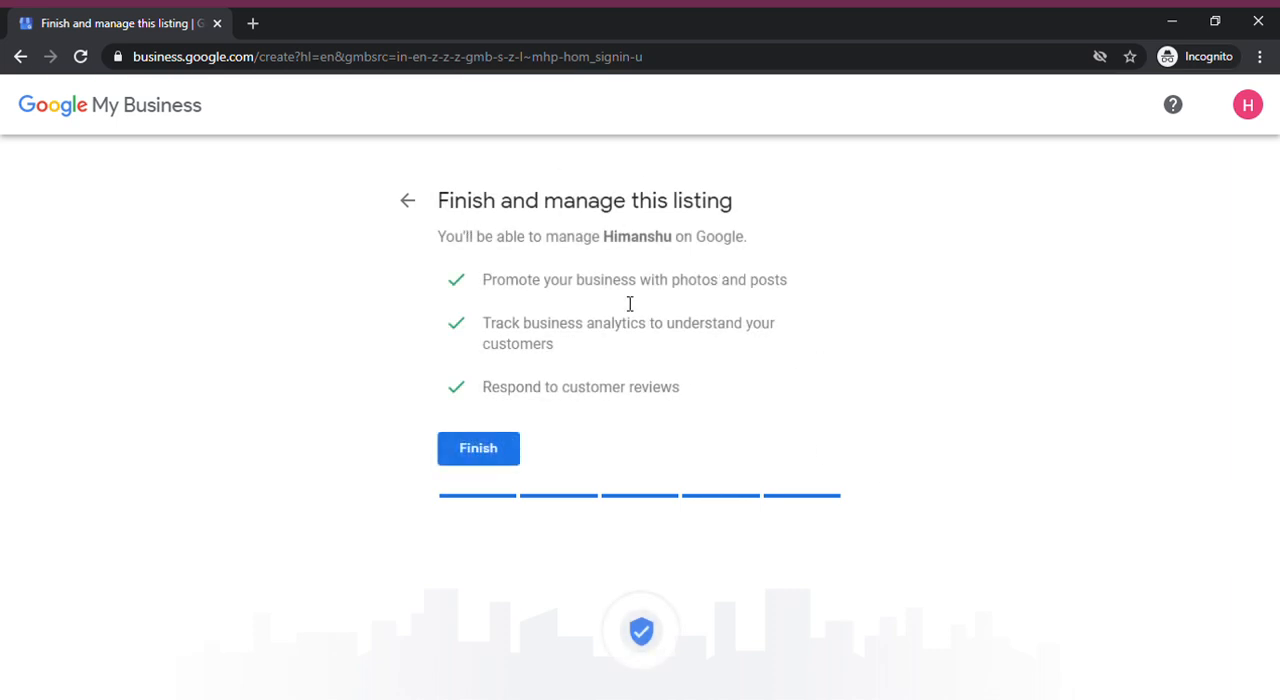
Finish the listing and move past the mailing address verification form without entering an address, reaching the services page
click(477, 463)
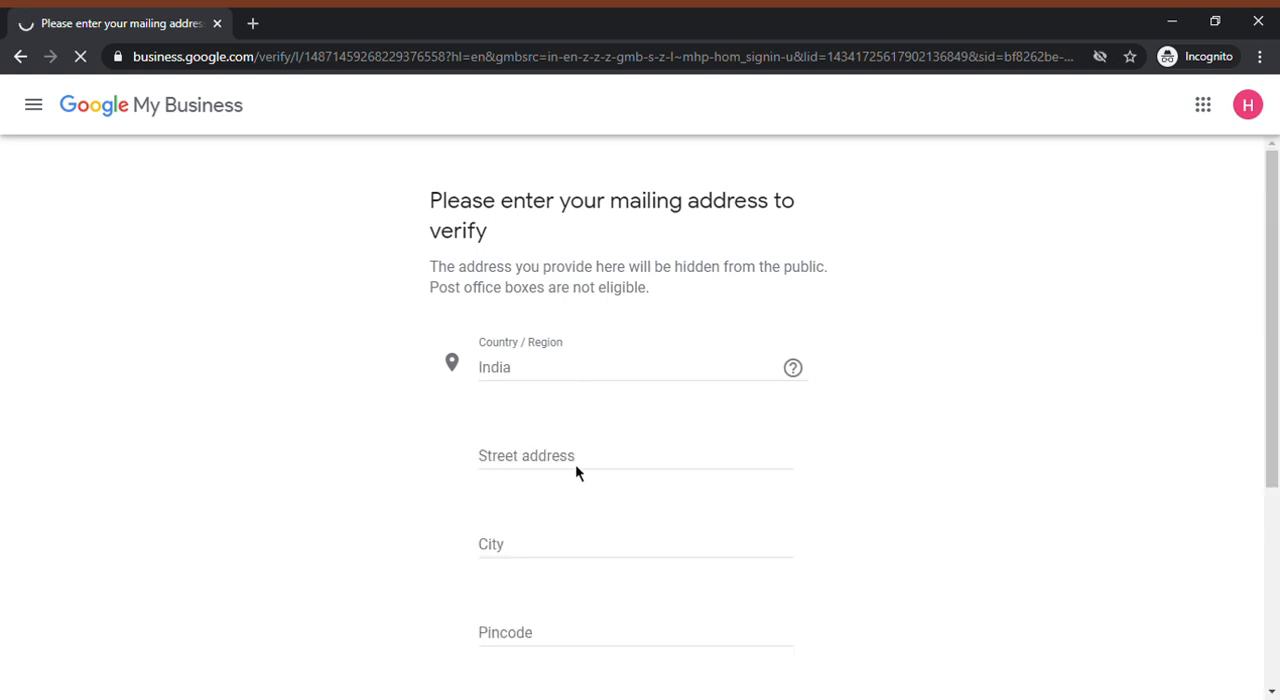
click(583, 471)
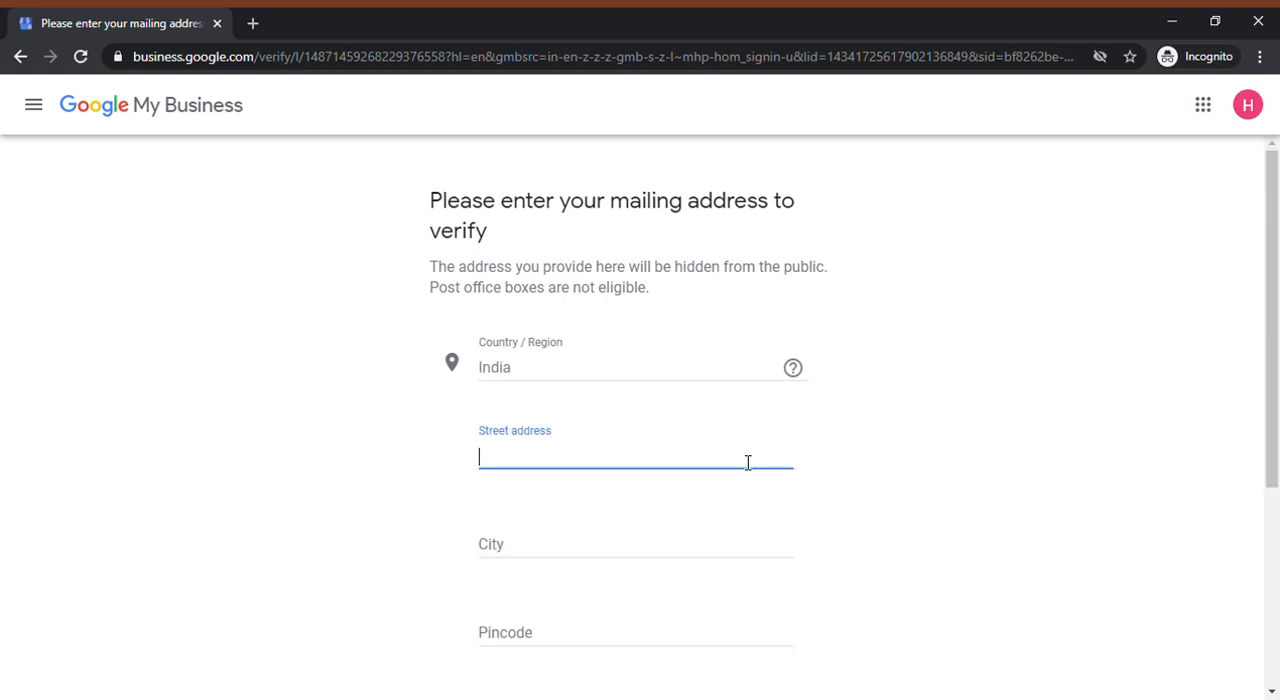
scroll(747, 463, down, 2)
scroll(740, 455, down, 1)
click(645, 492)
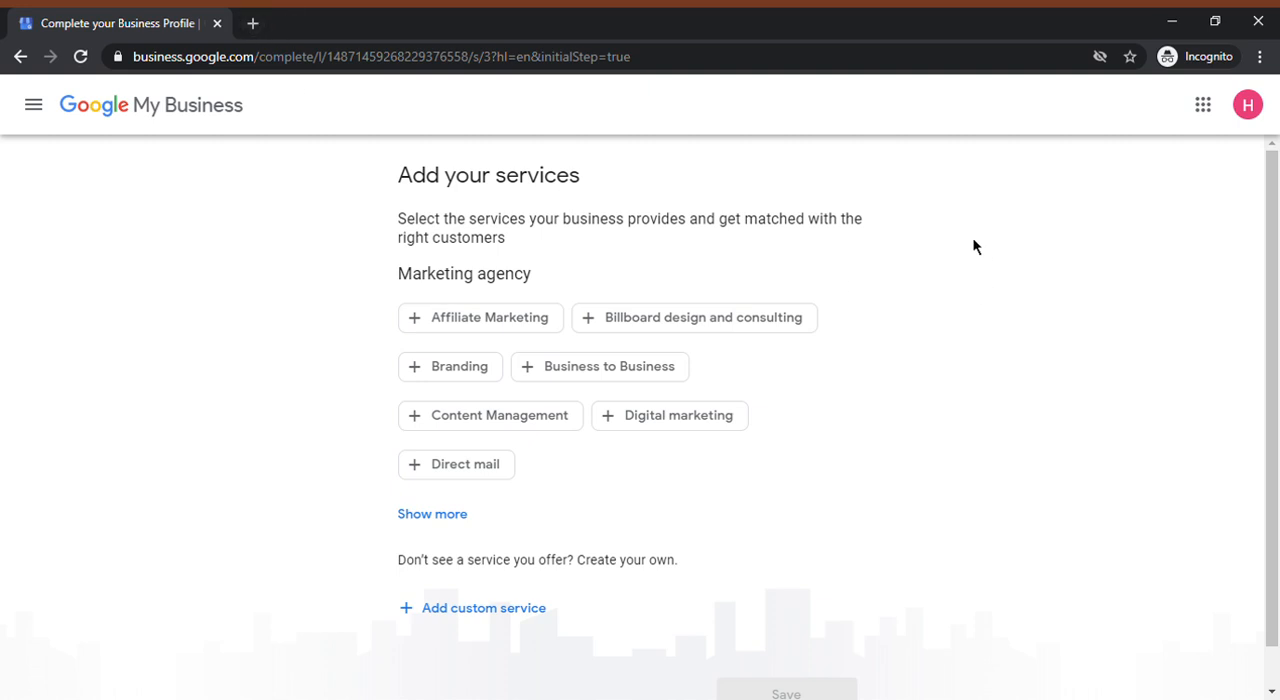
Search Google for "inorbit mall" in a new tab, view its business panel, and return to the services page
click(253, 23)
text(ino)
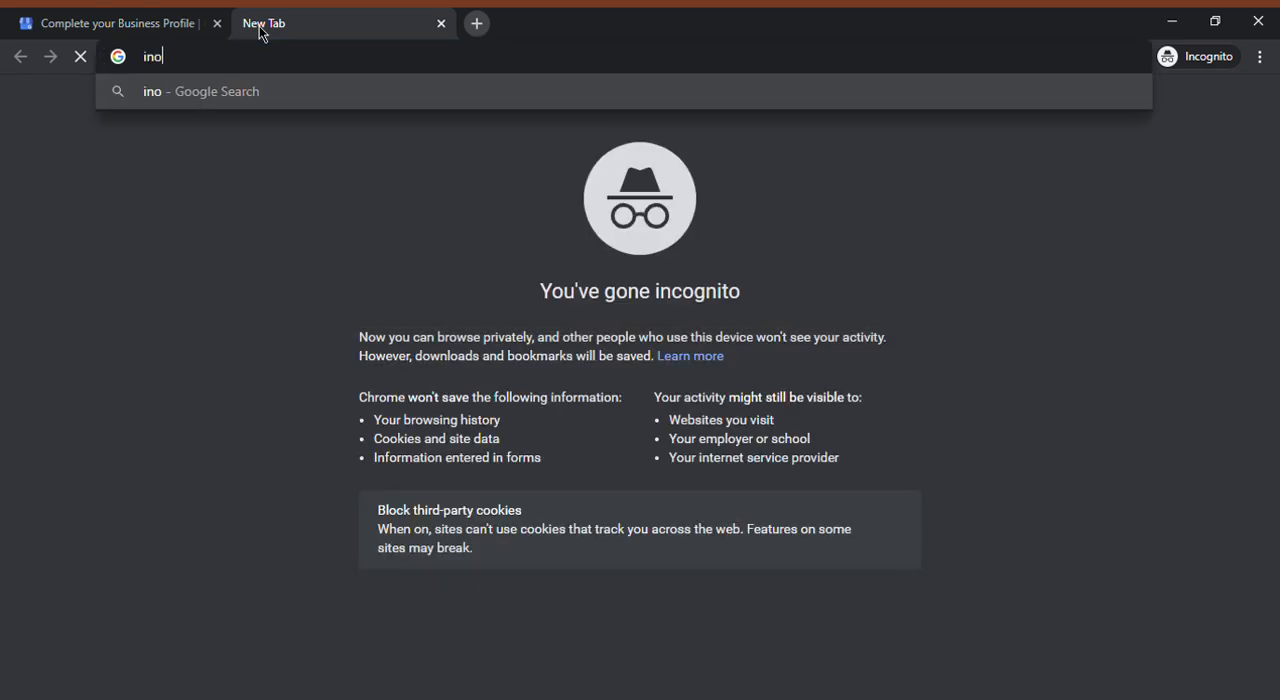
text(rbit mall)
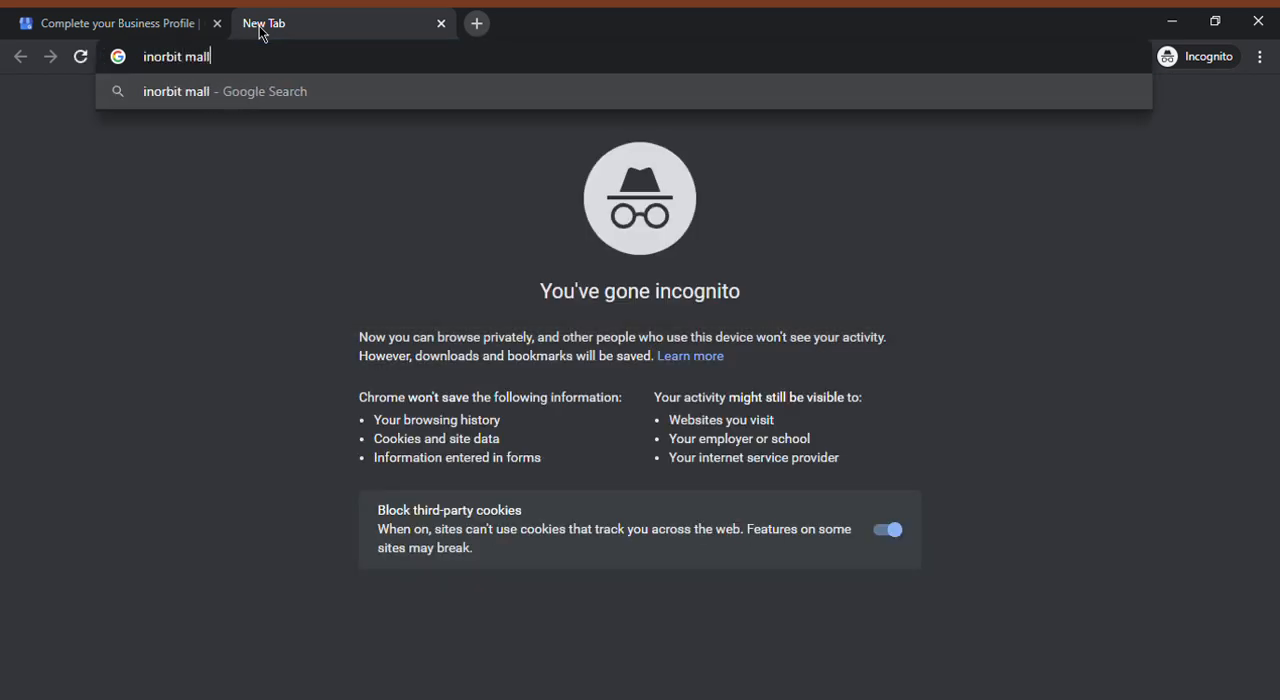
key(Return)
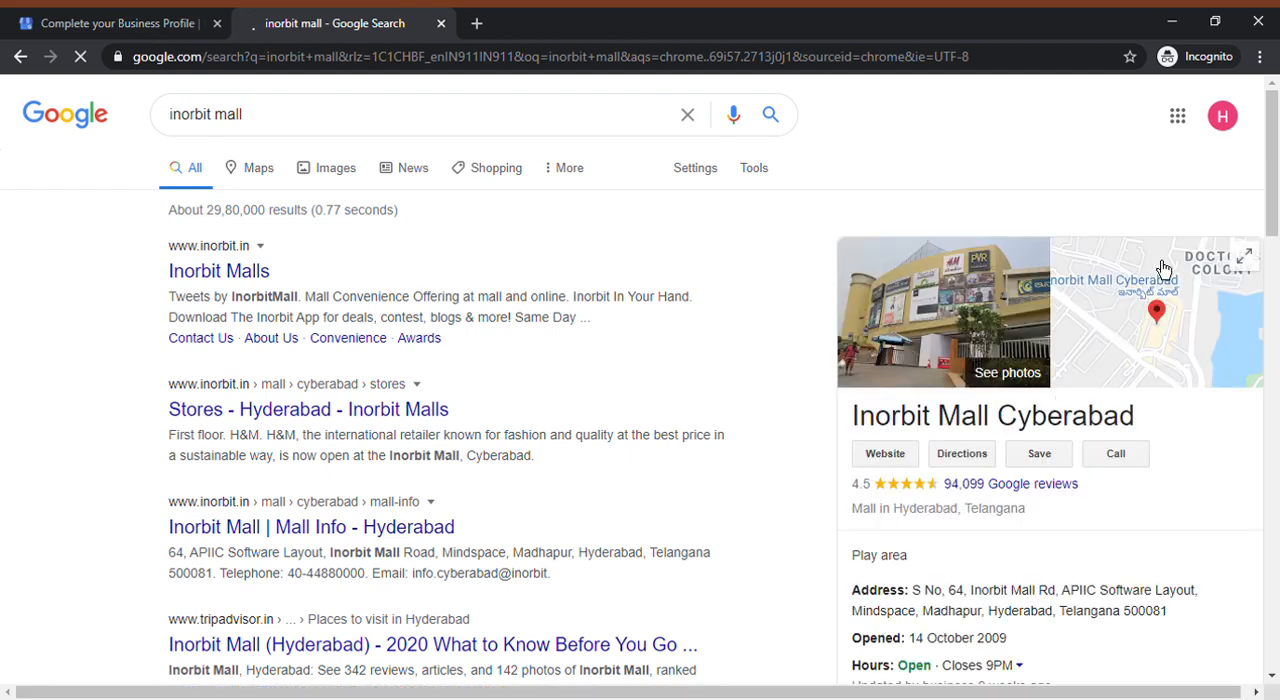
scroll(1275, 207, down, 3)
scroll(1194, 203, up, 3)
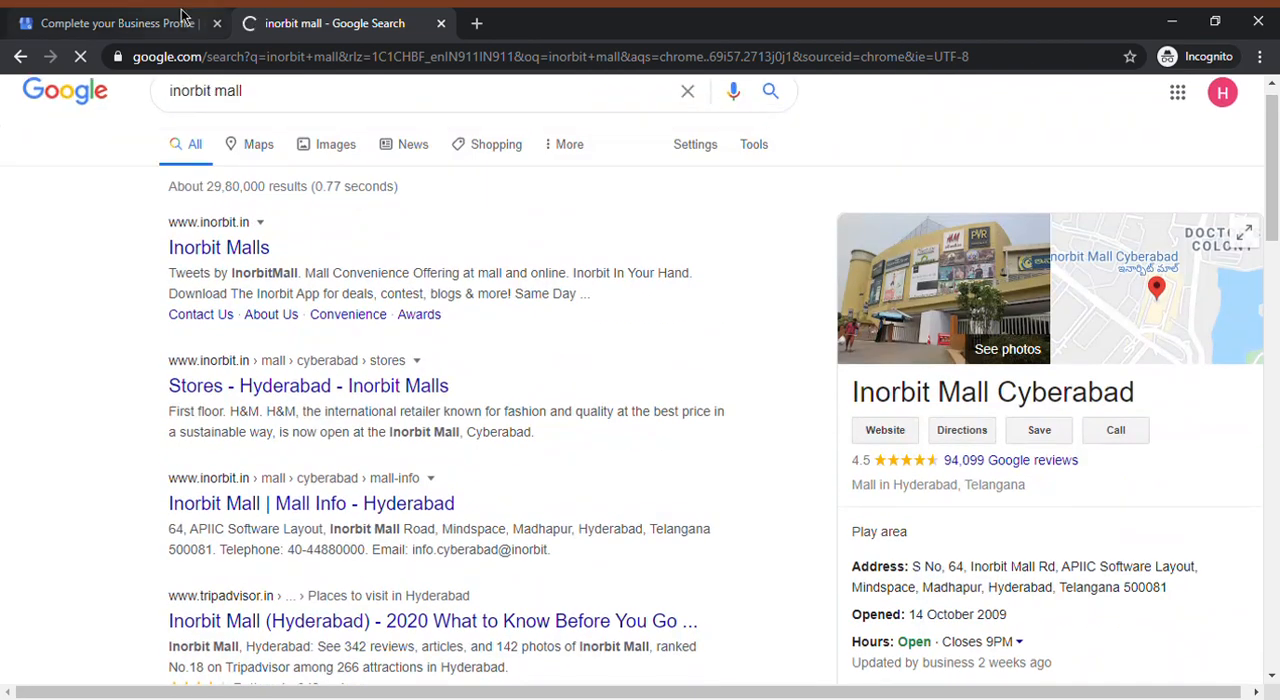
click(150, 23)
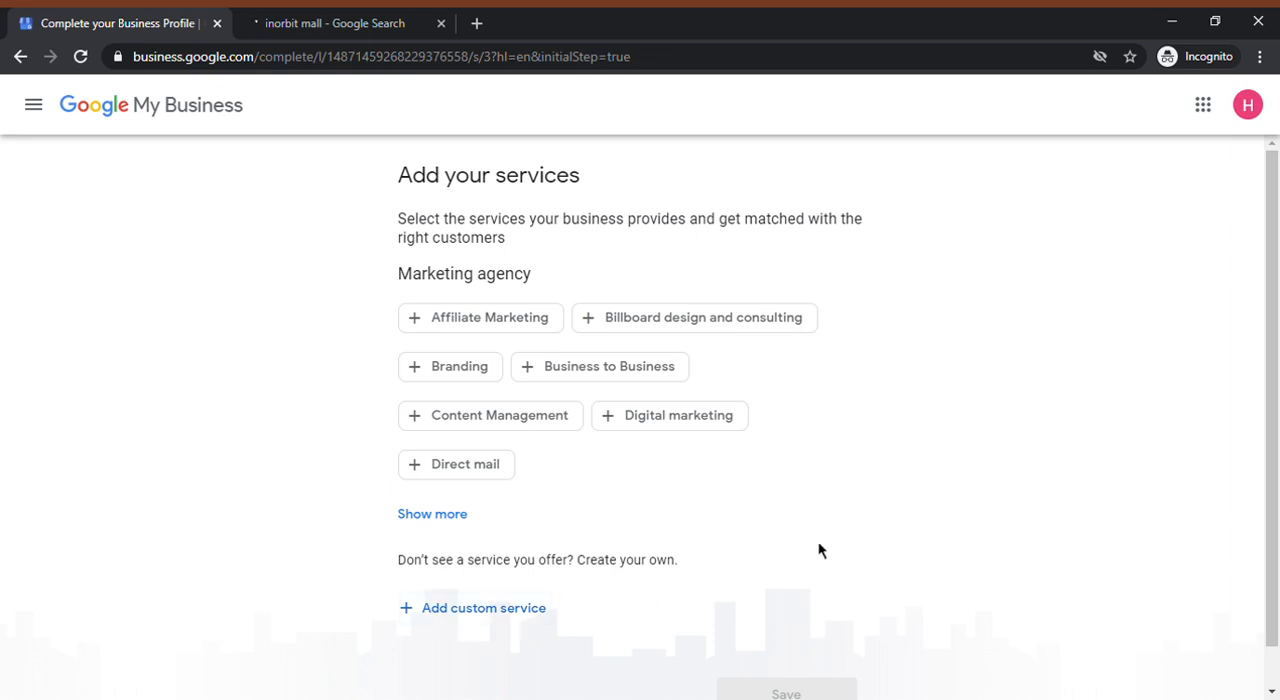
Add Affiliate Marketing as a service of the business and save it
scroll(443, 614, down, 1)
click(458, 275)
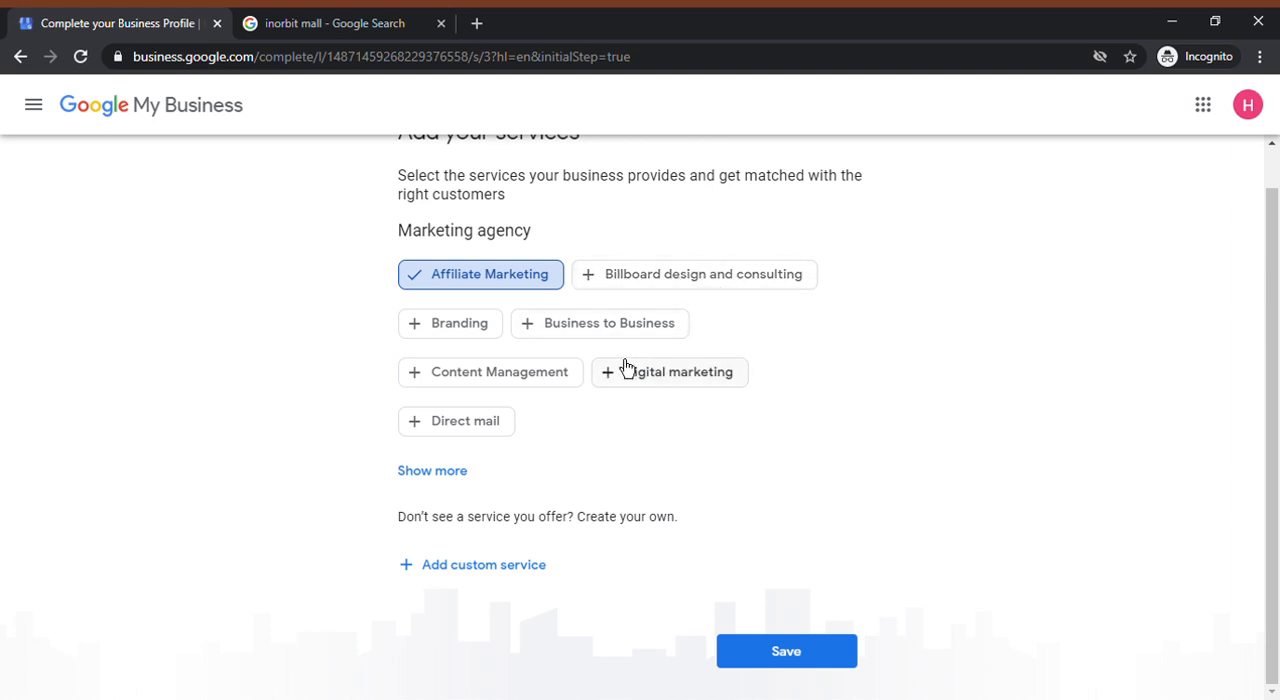
click(779, 664)
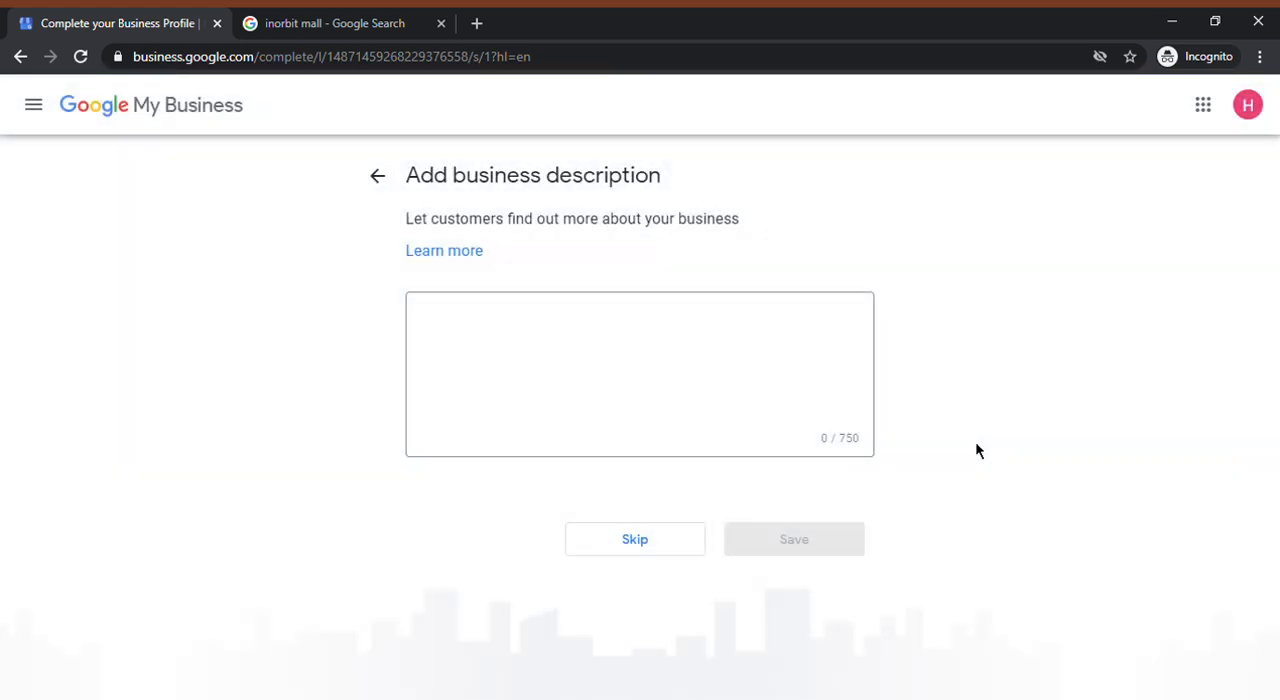
Skip the business description and photos, proceed to the dashboard, and accept its welcome message to get started
click(585, 325)
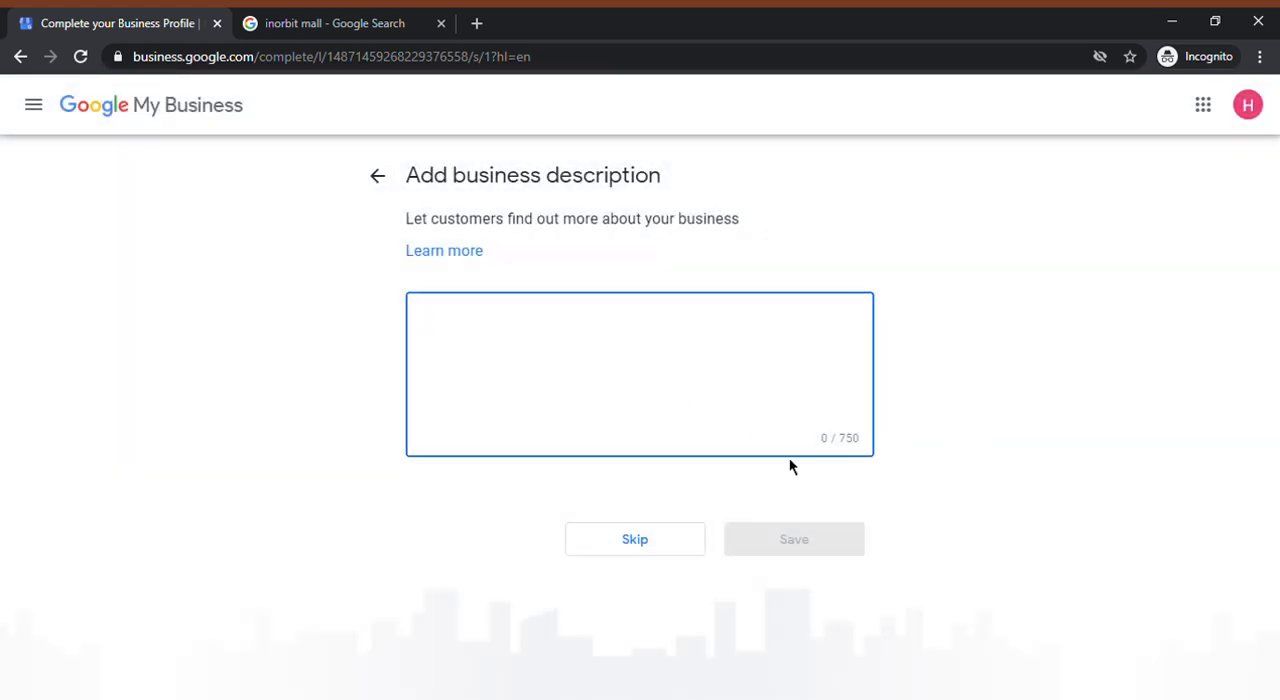
click(625, 540)
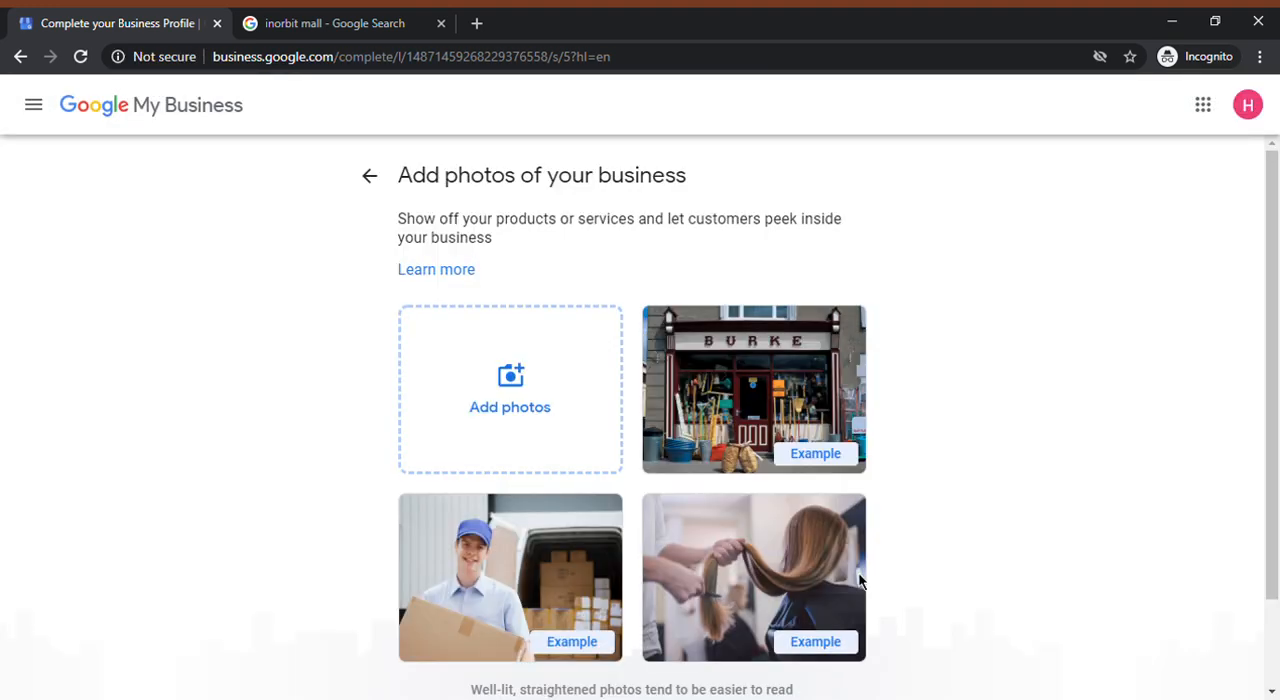
scroll(645, 690, down, 2)
click(637, 662)
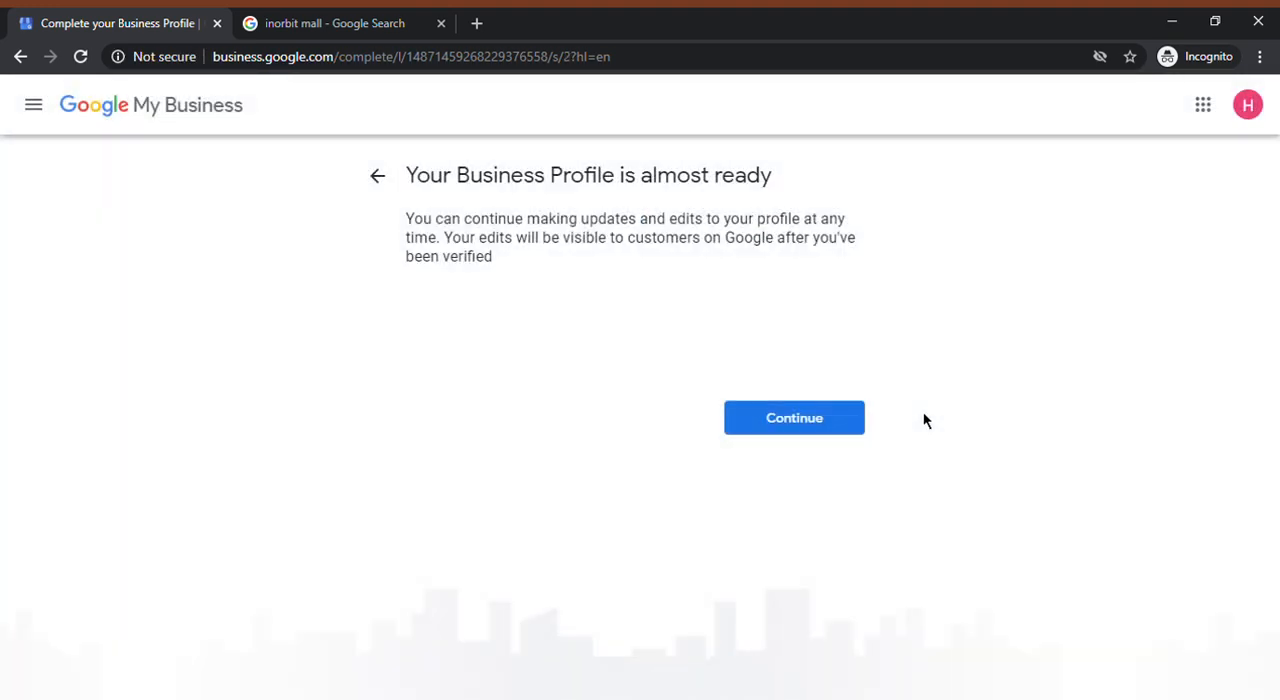
click(773, 430)
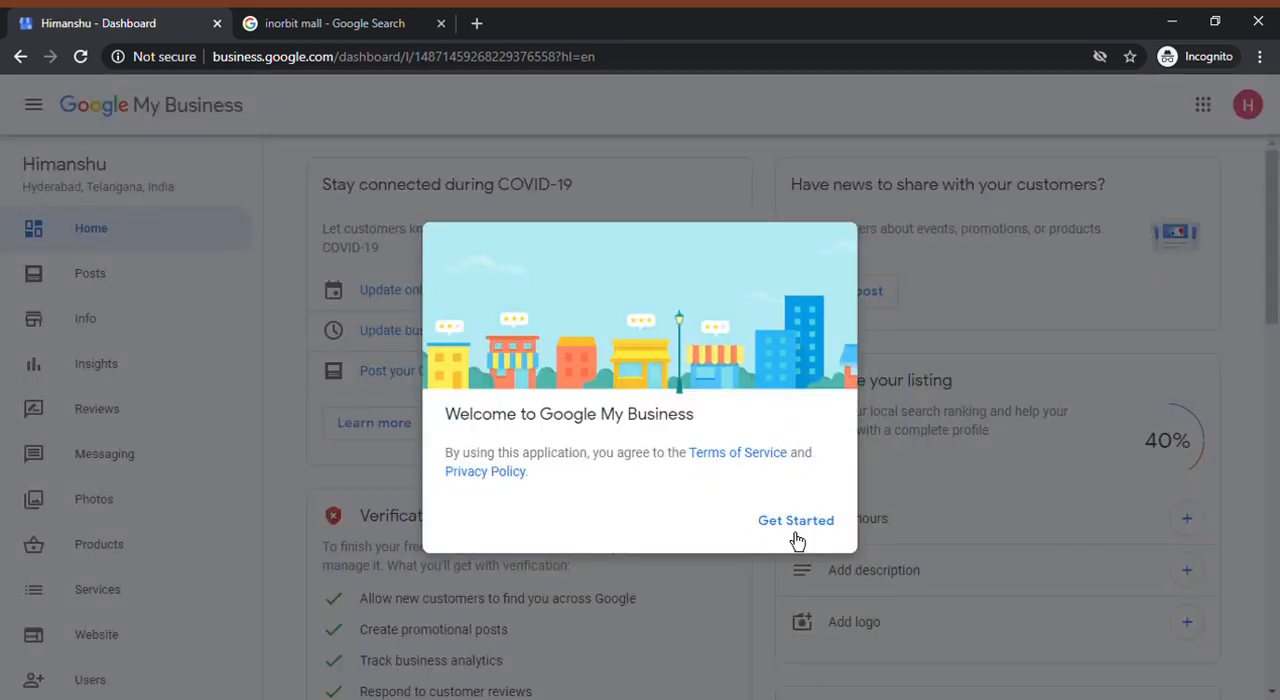
click(794, 521)
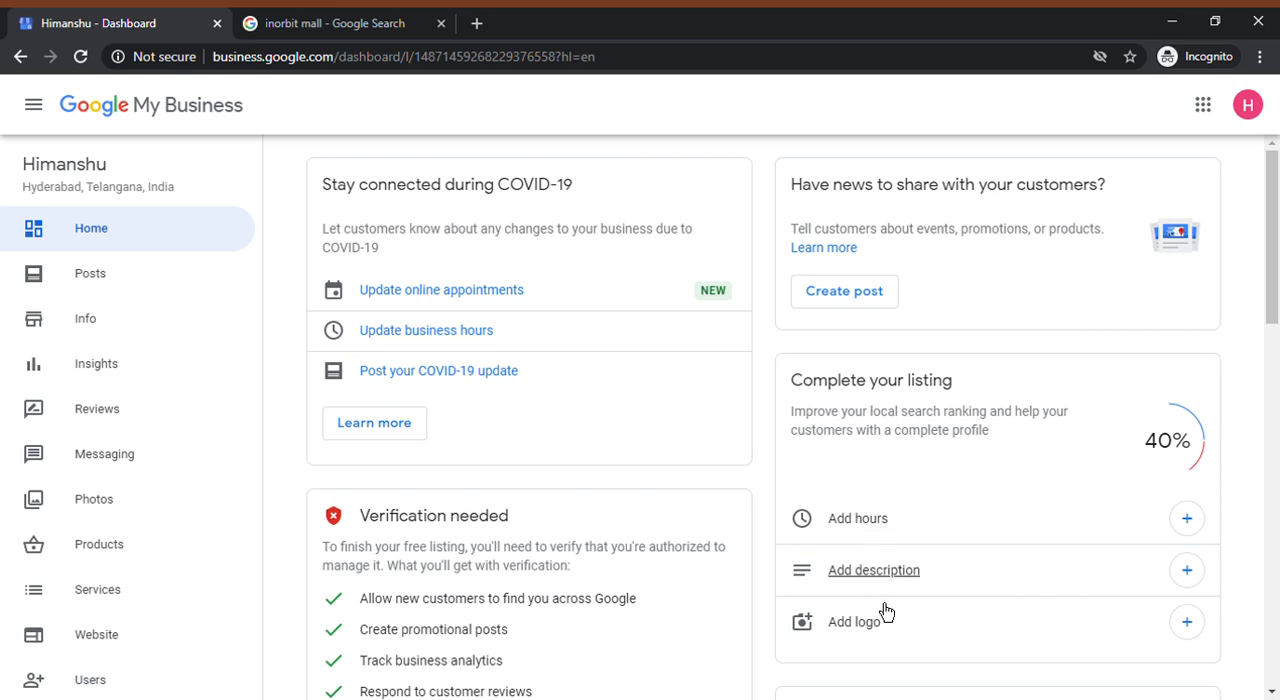
Look over the dashboard's listing and verification cards, view the Posts section, and dismiss its offer post introduction
scroll(886, 591, down, 1)
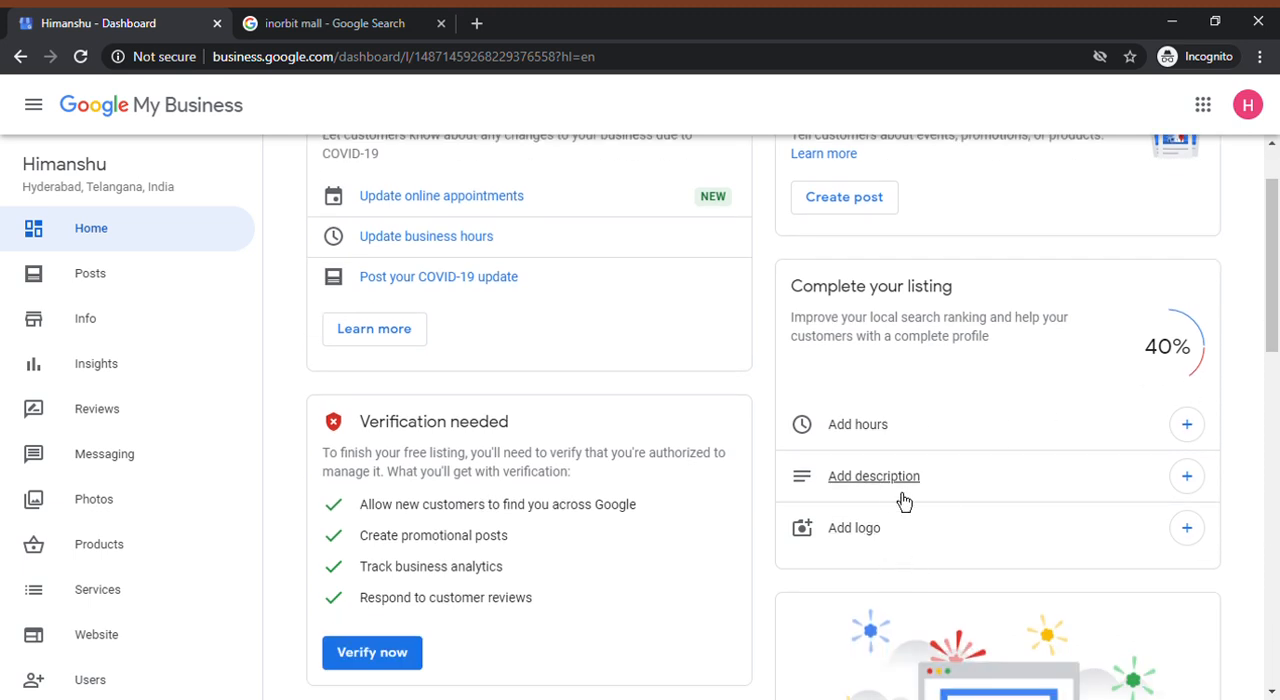
scroll(491, 277, up, 1)
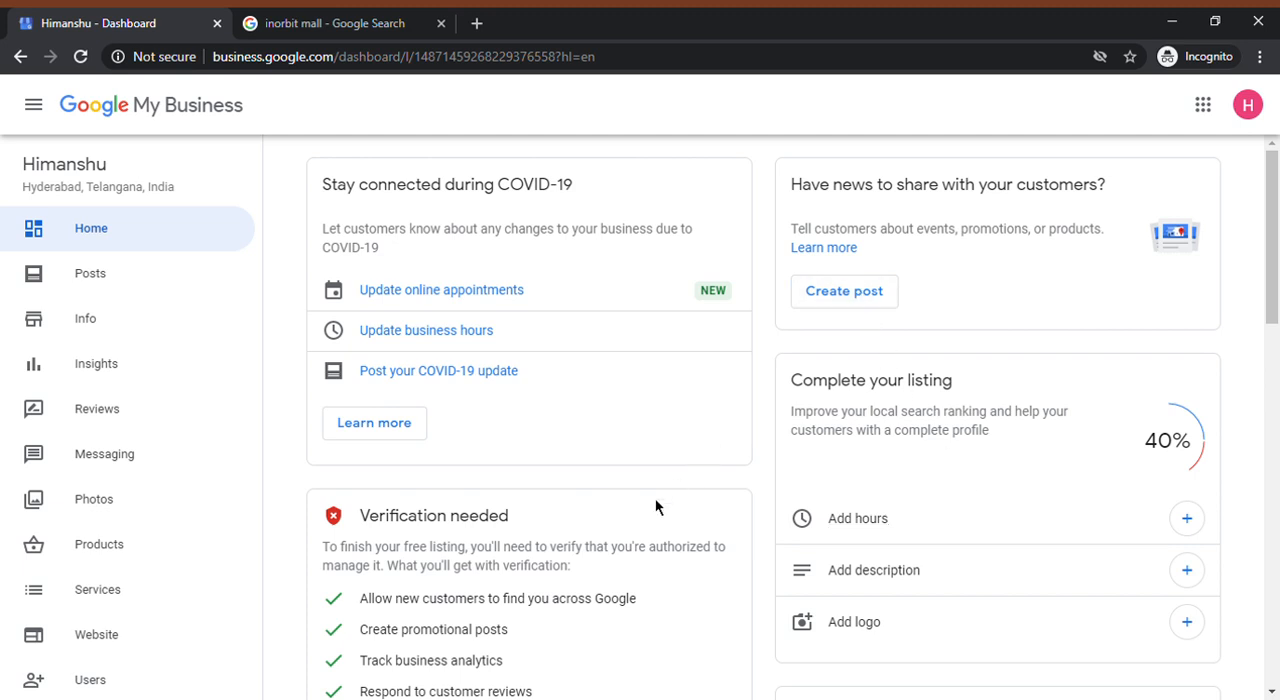
scroll(657, 509, down, 3)
click(85, 296)
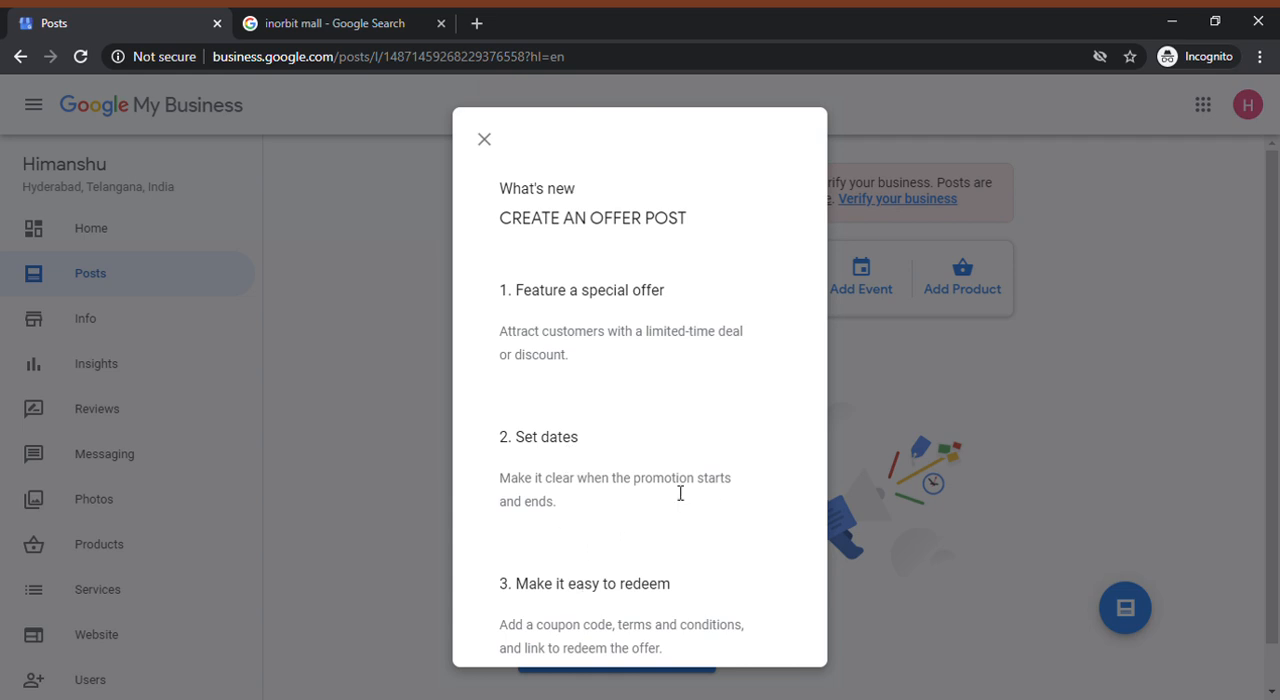
click(485, 140)
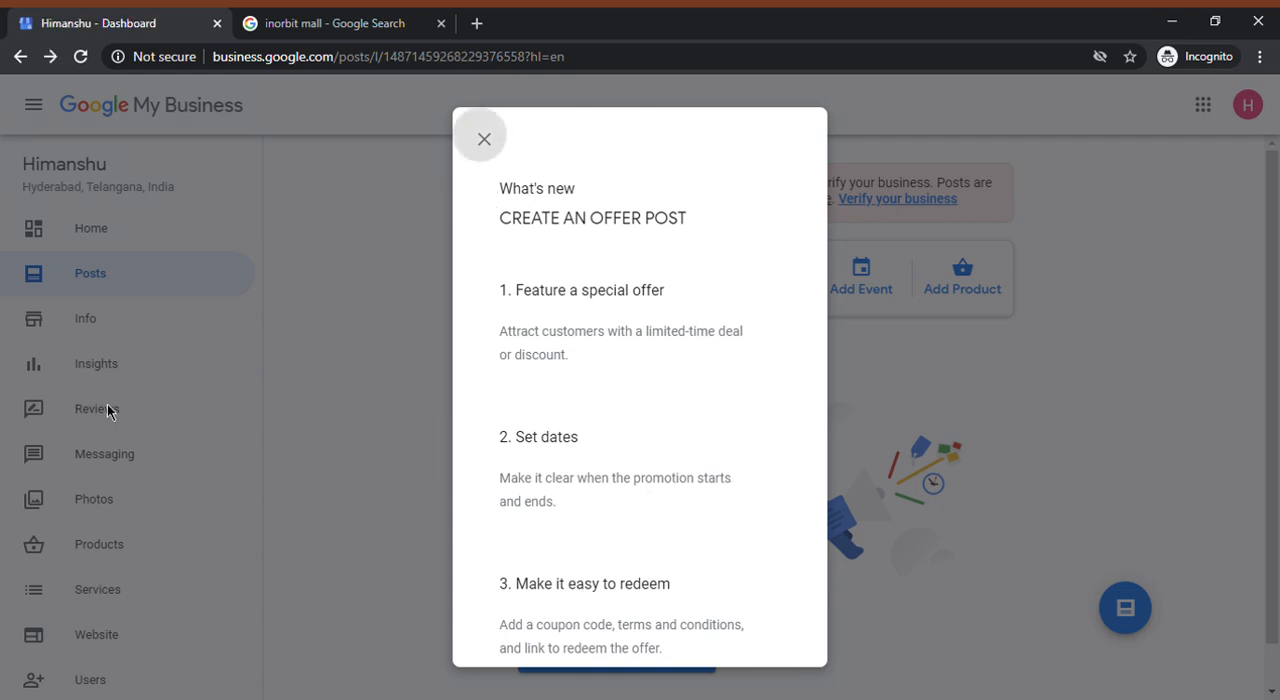
Open the business information, start editing the opening hours, and set Monday to open 24 hours
click(87, 320)
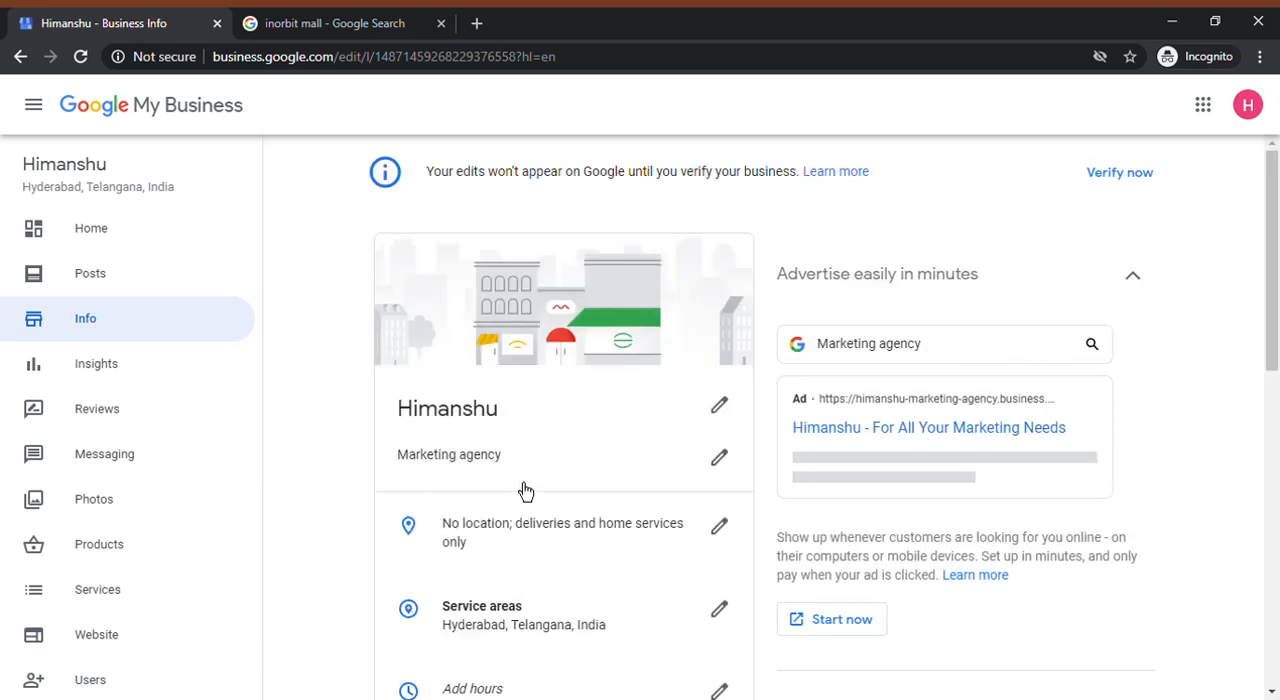
scroll(524, 491, down, 2)
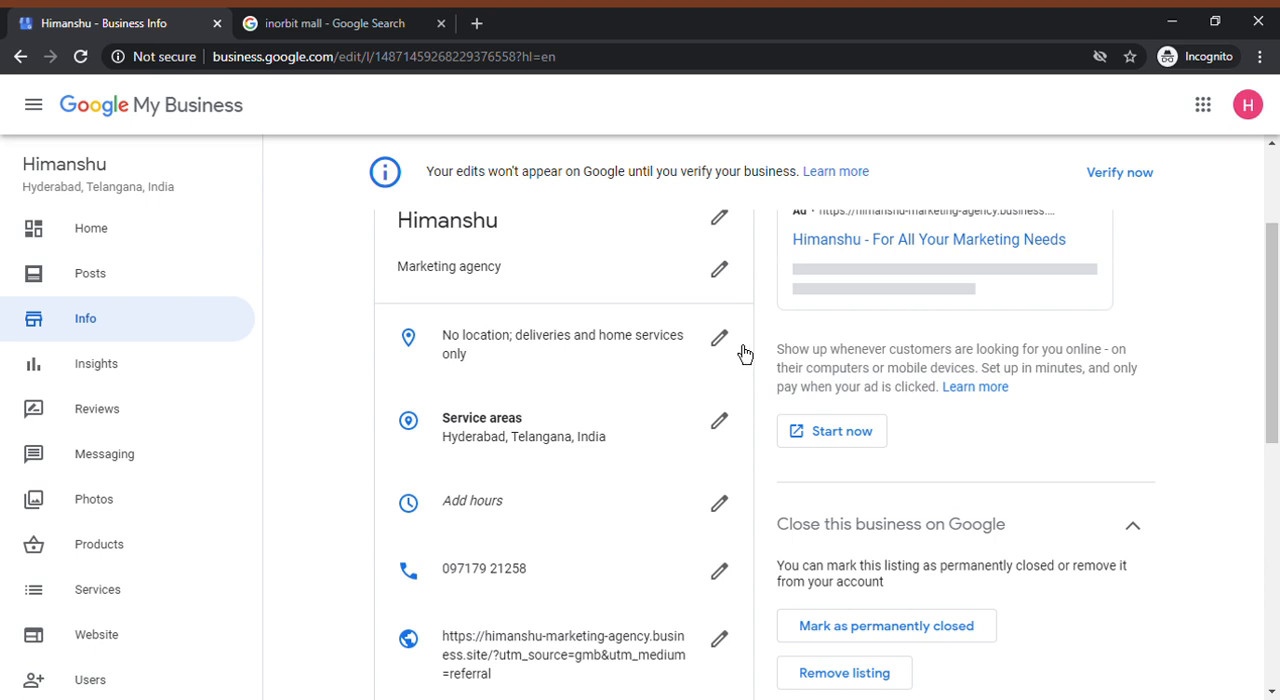
click(721, 504)
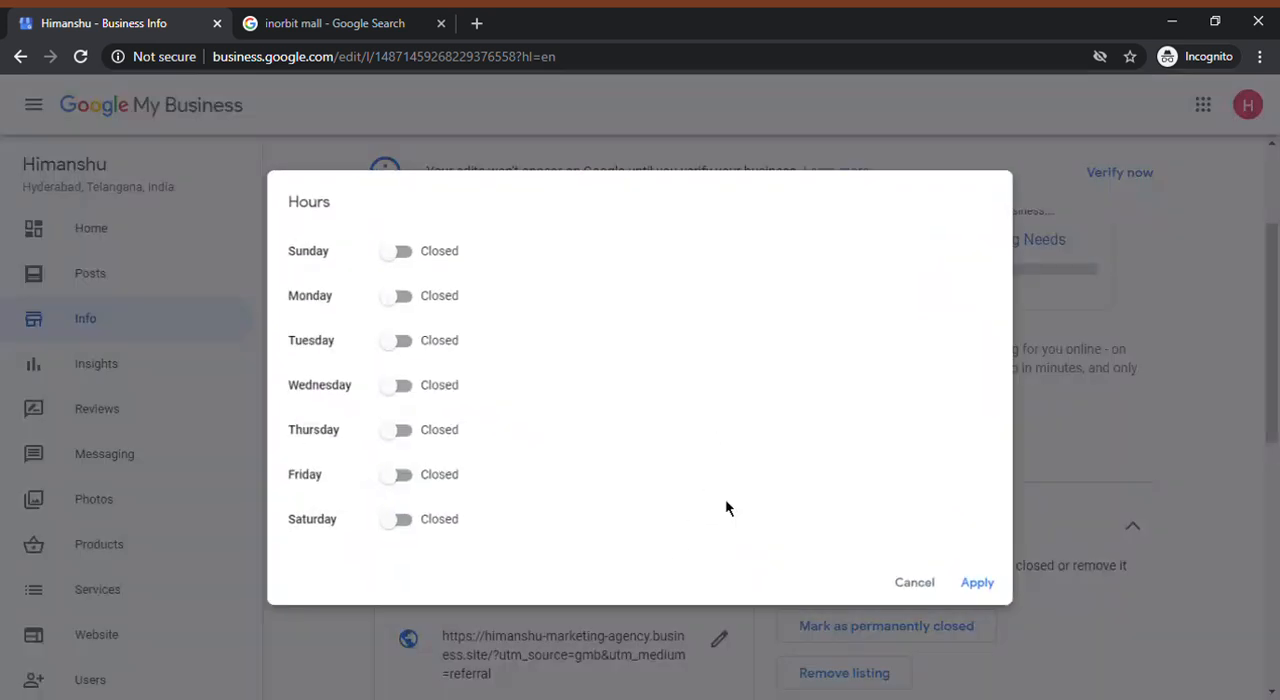
click(391, 304)
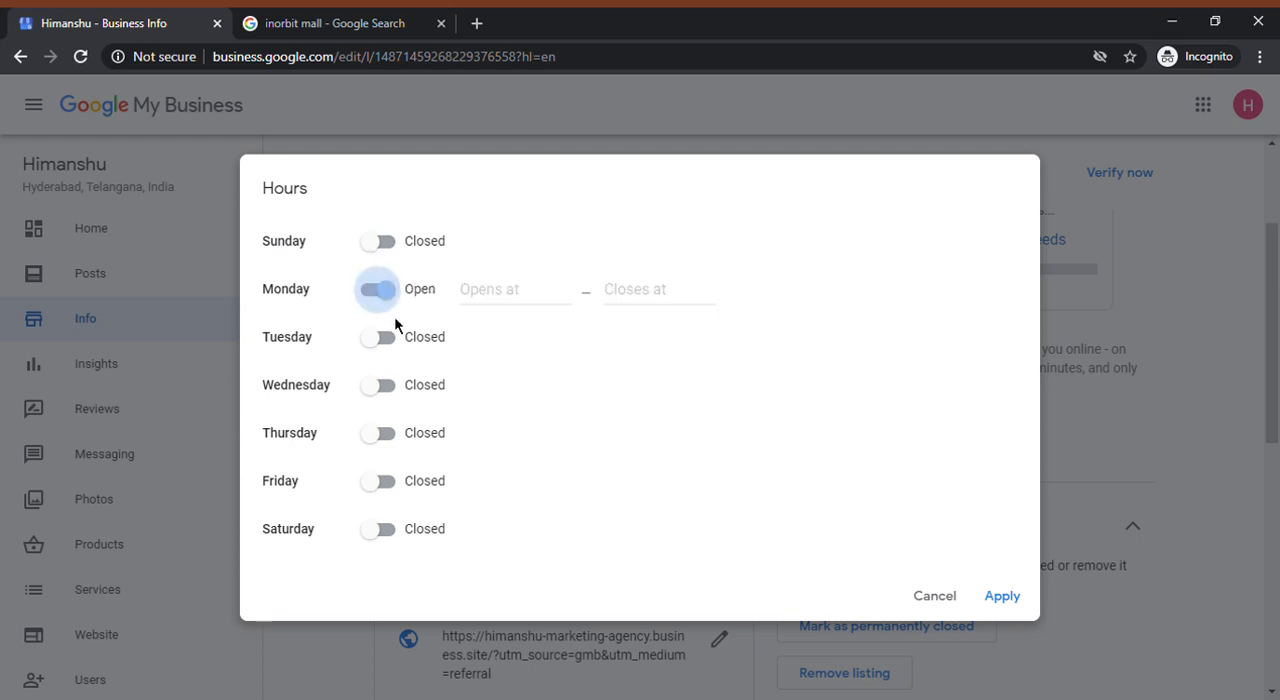
click(533, 309)
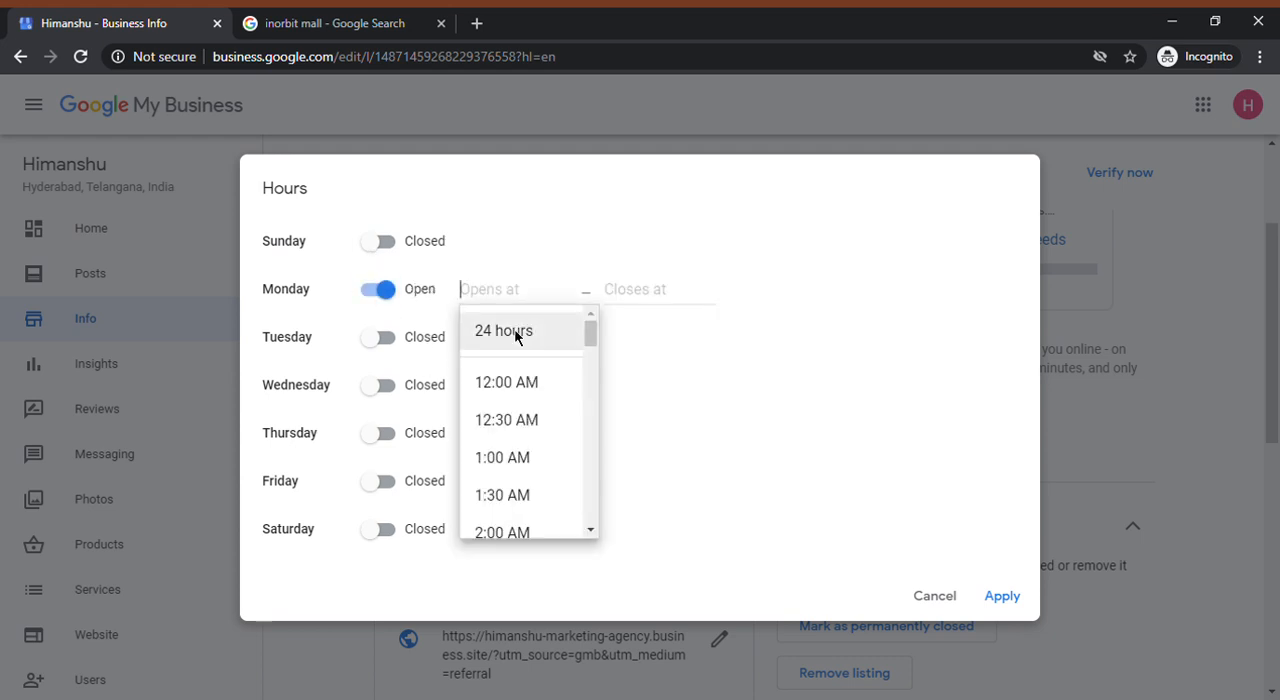
click(504, 331)
Mark Tuesday, Wednesday, Thursday and Friday as open days in the business hours
click(400, 345)
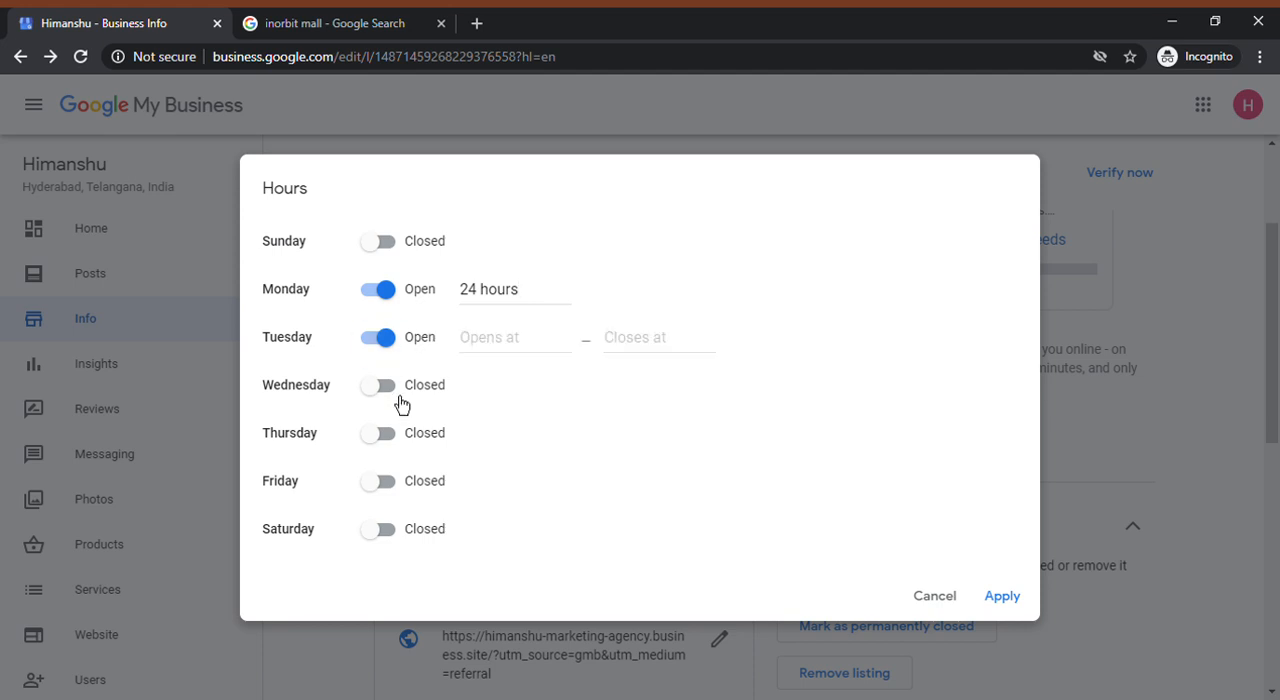
click(398, 392)
click(400, 440)
click(380, 481)
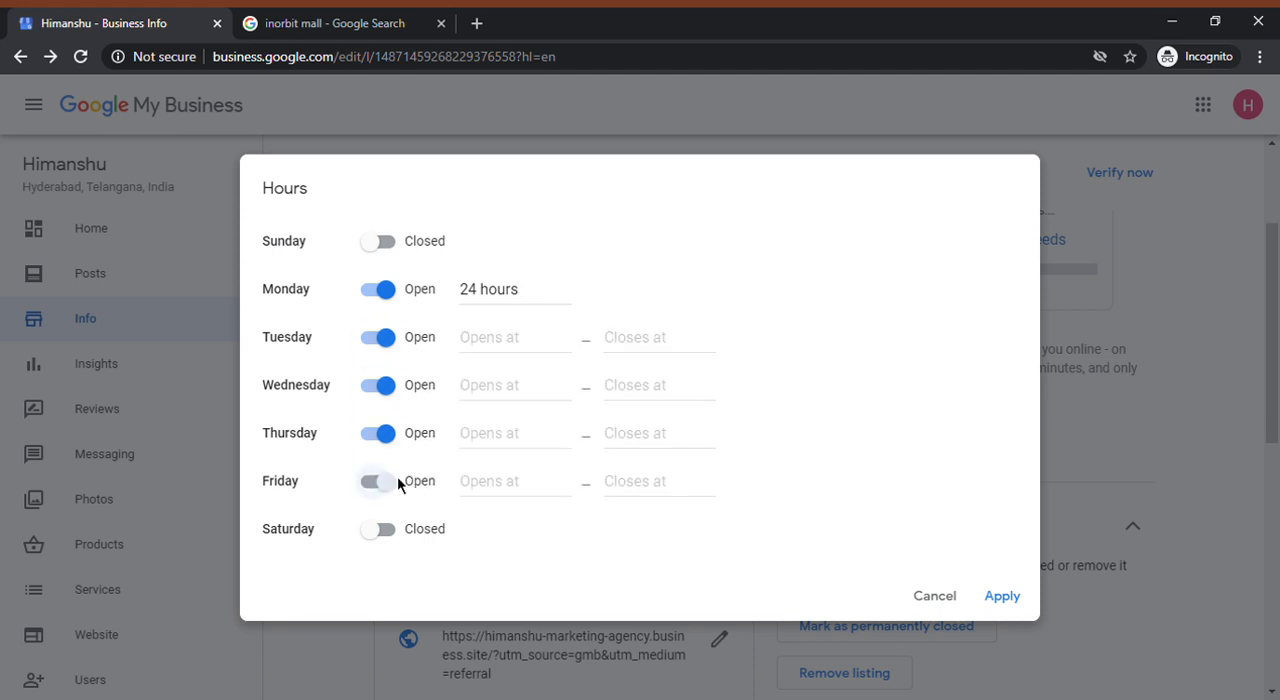
Set the opening hours of Tuesday through Friday to 24 hours and apply the schedule
click(508, 340)
click(504, 379)
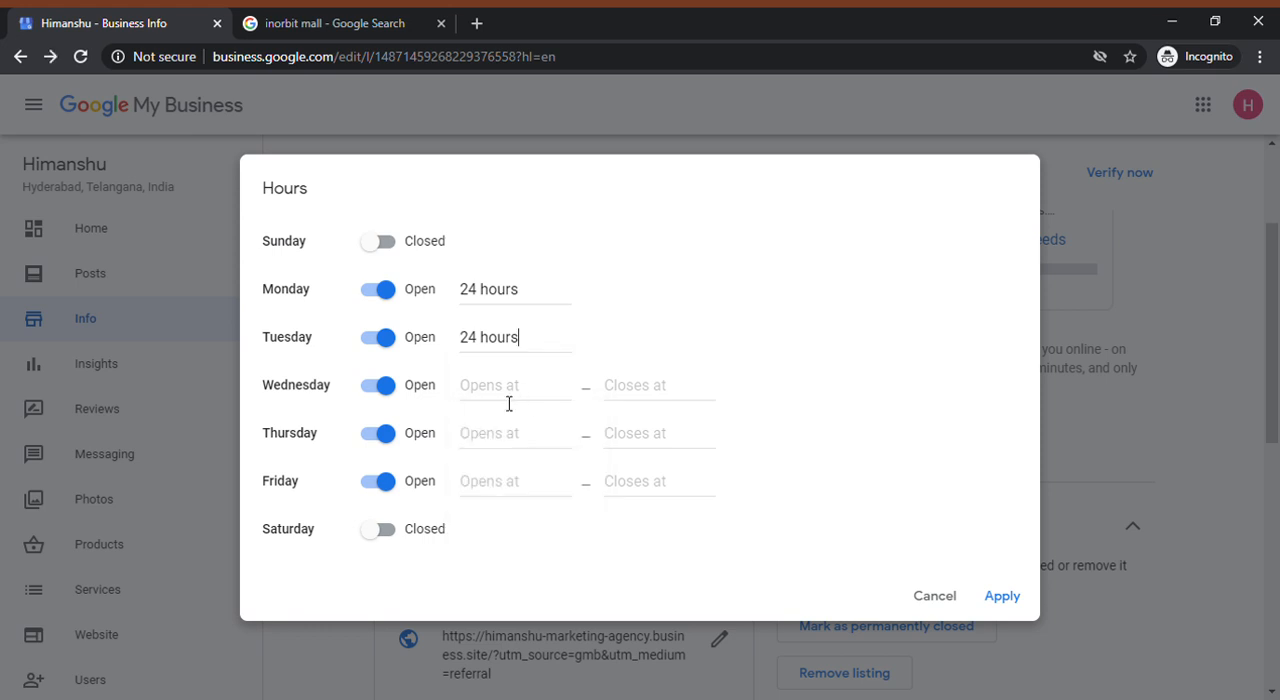
click(509, 395)
click(519, 432)
click(519, 440)
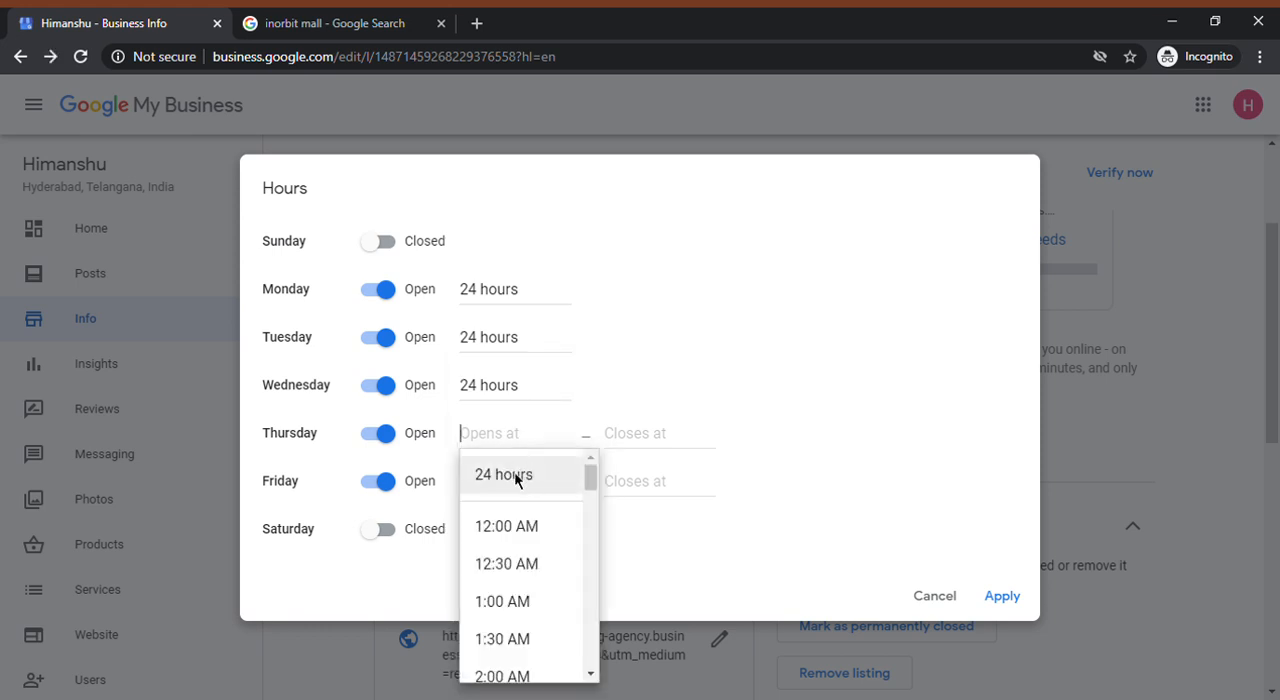
click(504, 474)
click(510, 484)
click(504, 523)
click(1017, 598)
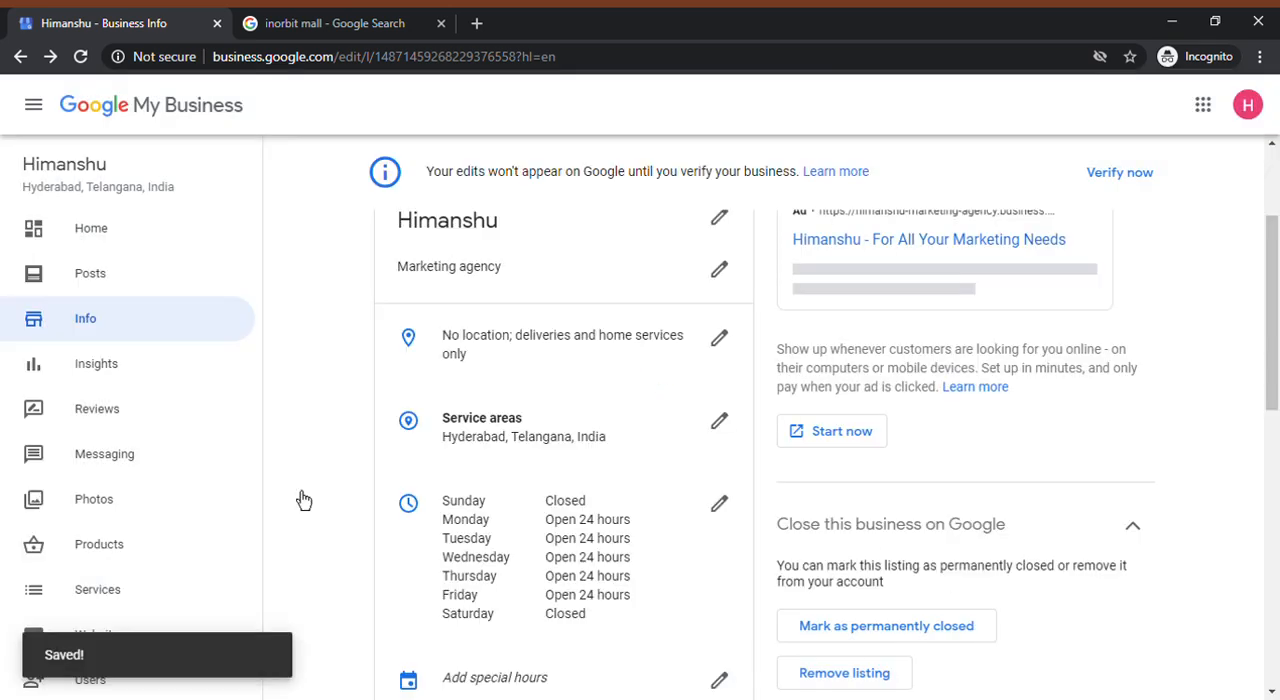
Start verifying the listing from the Insights section and try to submit the blank mailing address form
click(118, 364)
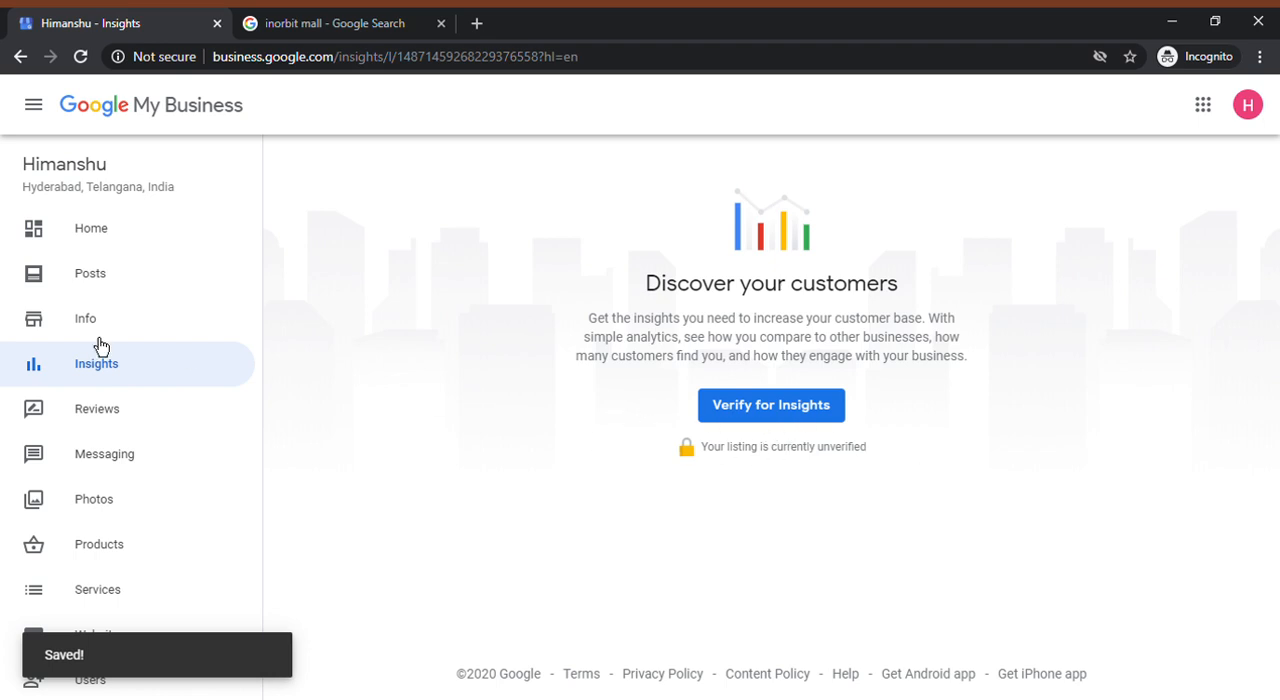
click(710, 408)
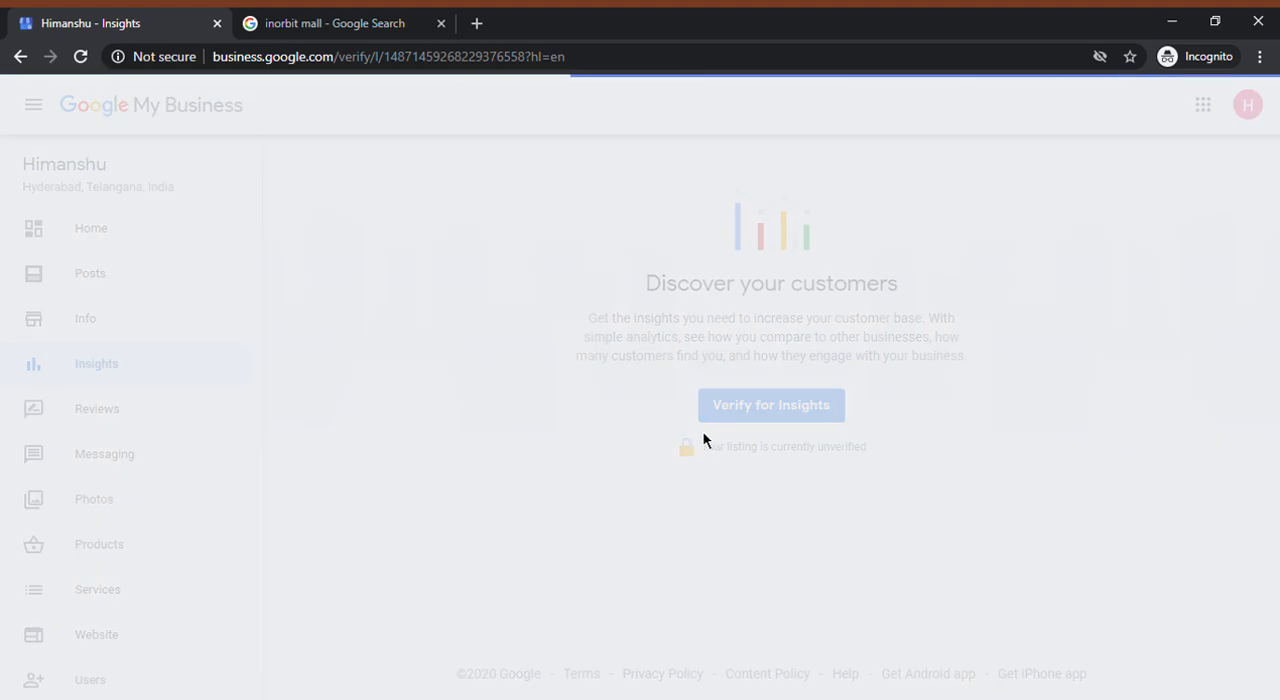
scroll(706, 506, down, 3)
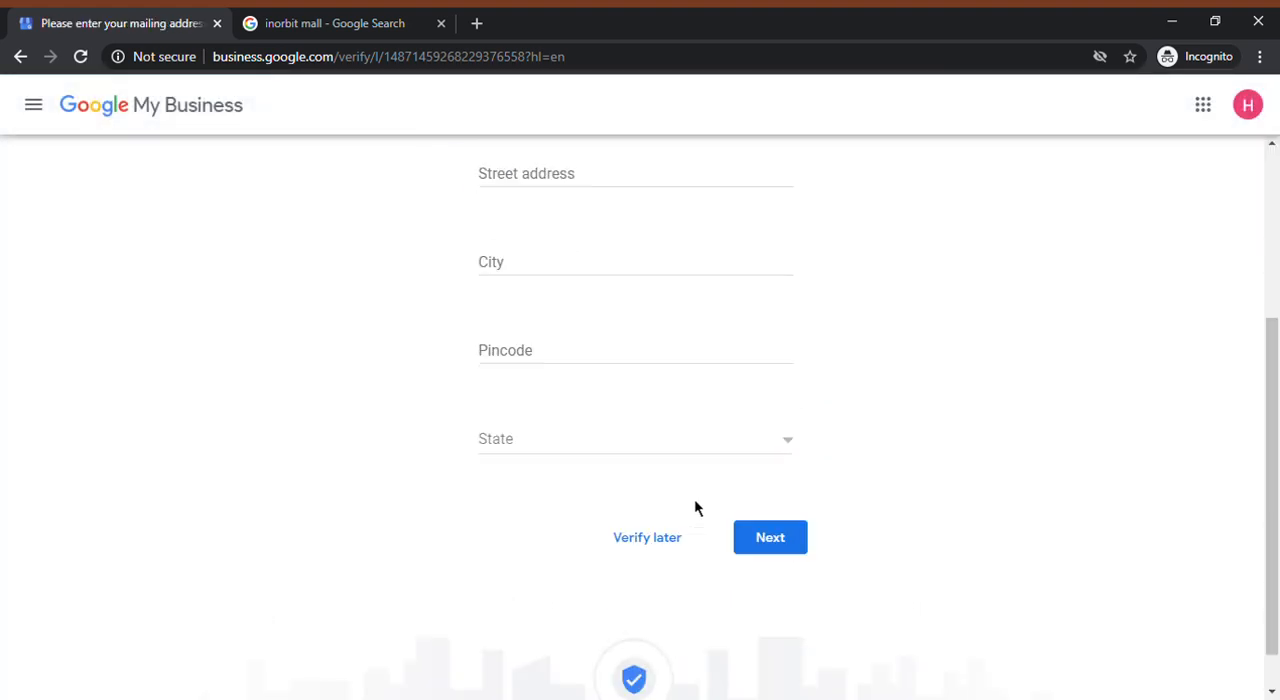
click(786, 560)
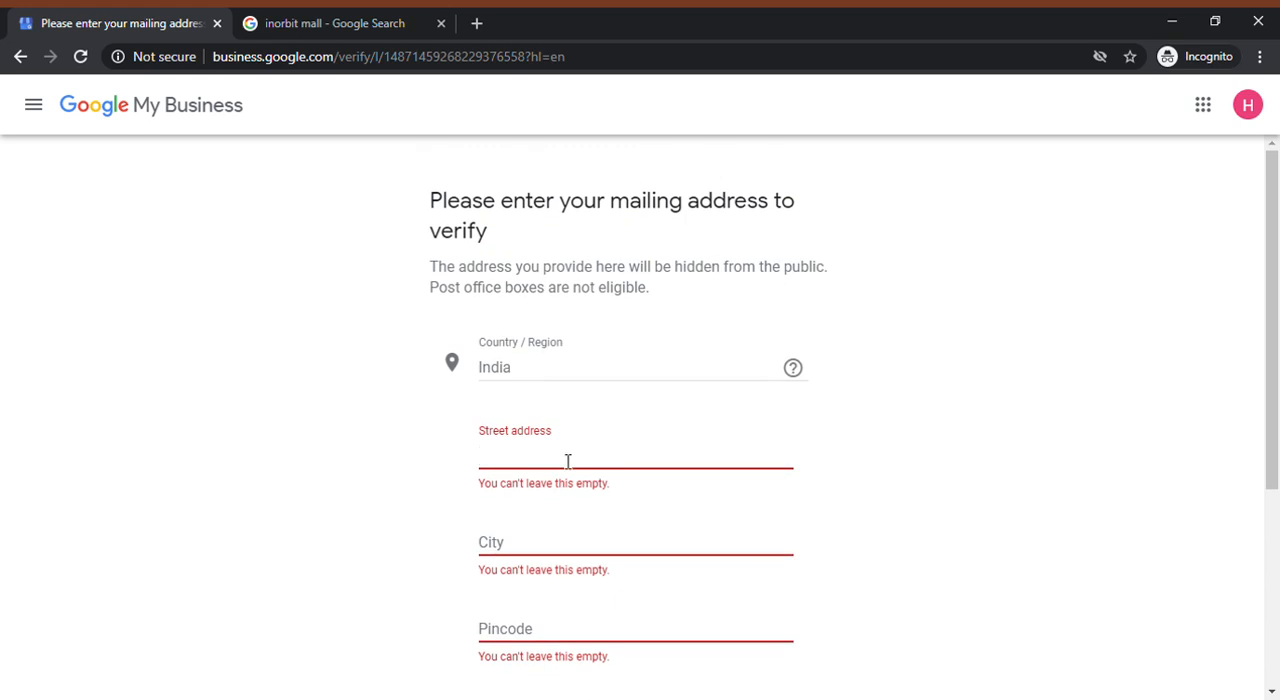
Enter the street address and the city in the mailing address form, correcting the city's spelling
key(Tab)
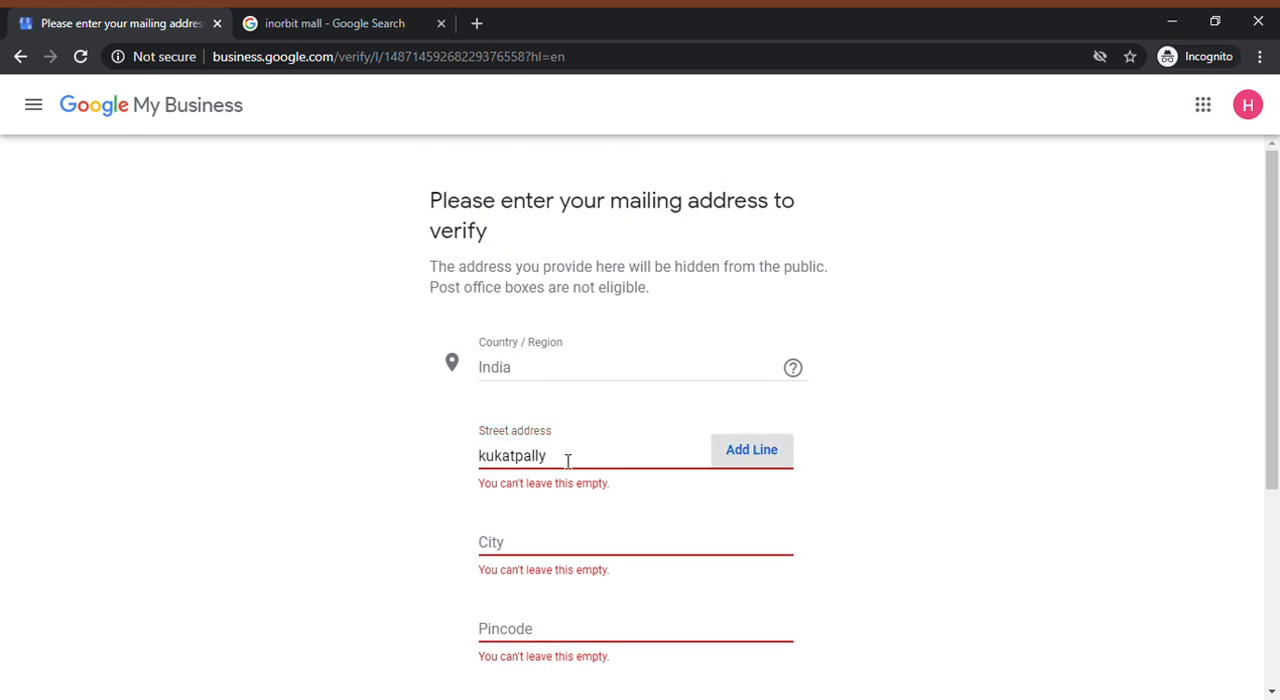
key(Tab)
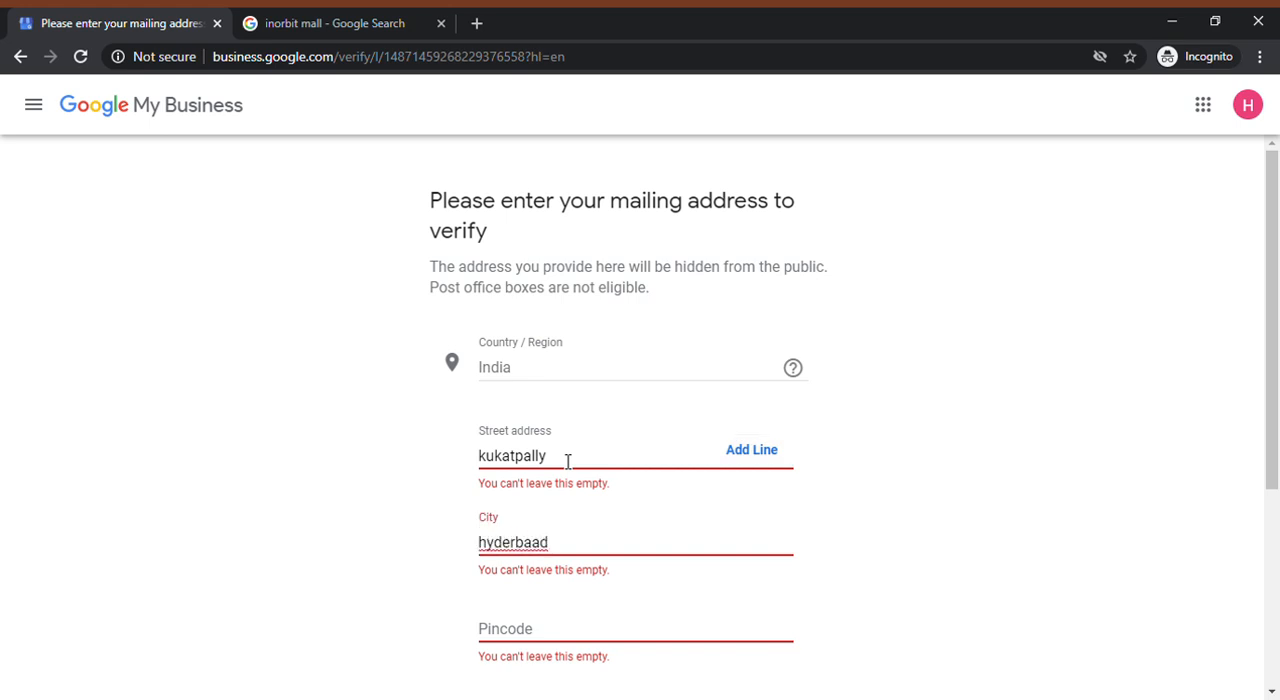
key(ctrl+a)
Enter the mailing address's pincode, select its state, and proceed to the verification methods
click(688, 644)
text(500)
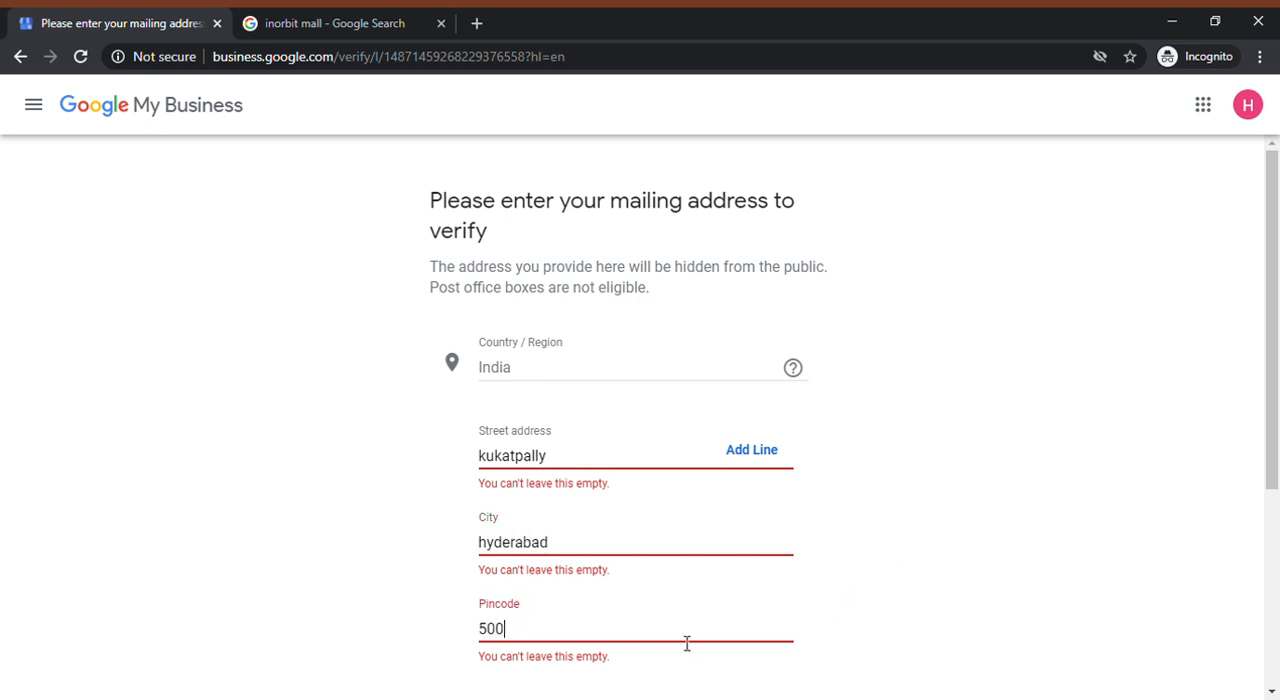
text(032)
scroll(528, 533, down, 2)
click(618, 540)
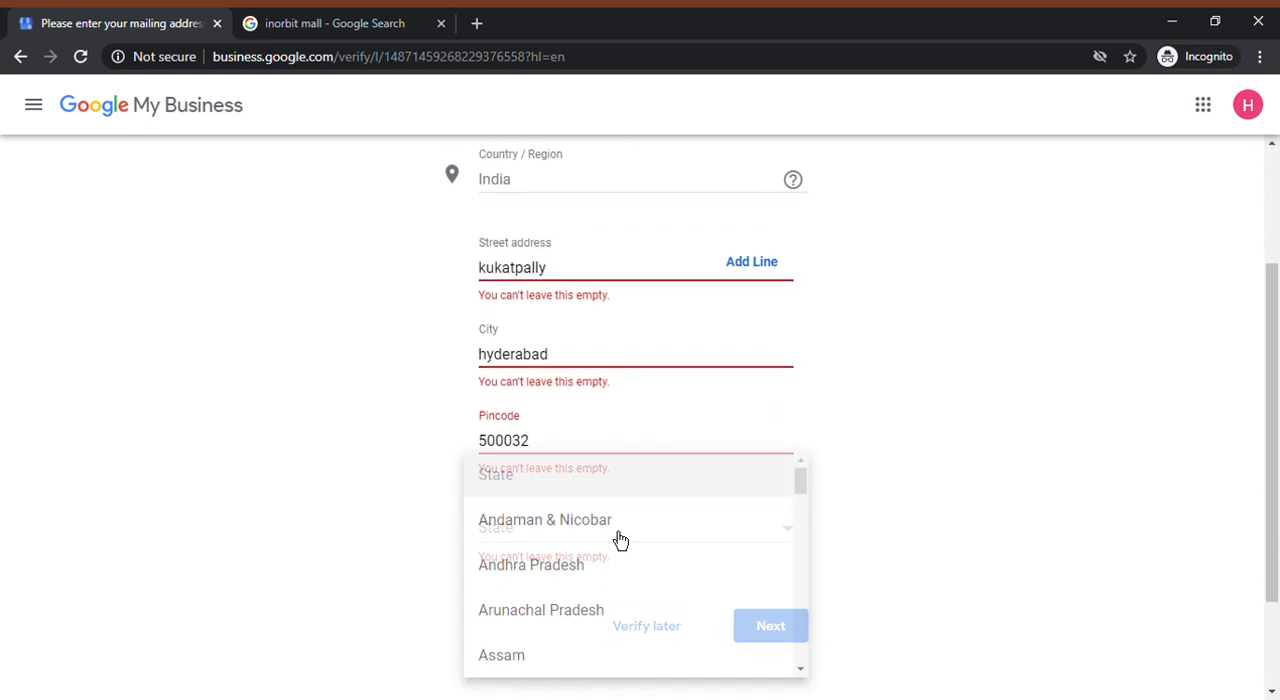
text(te)
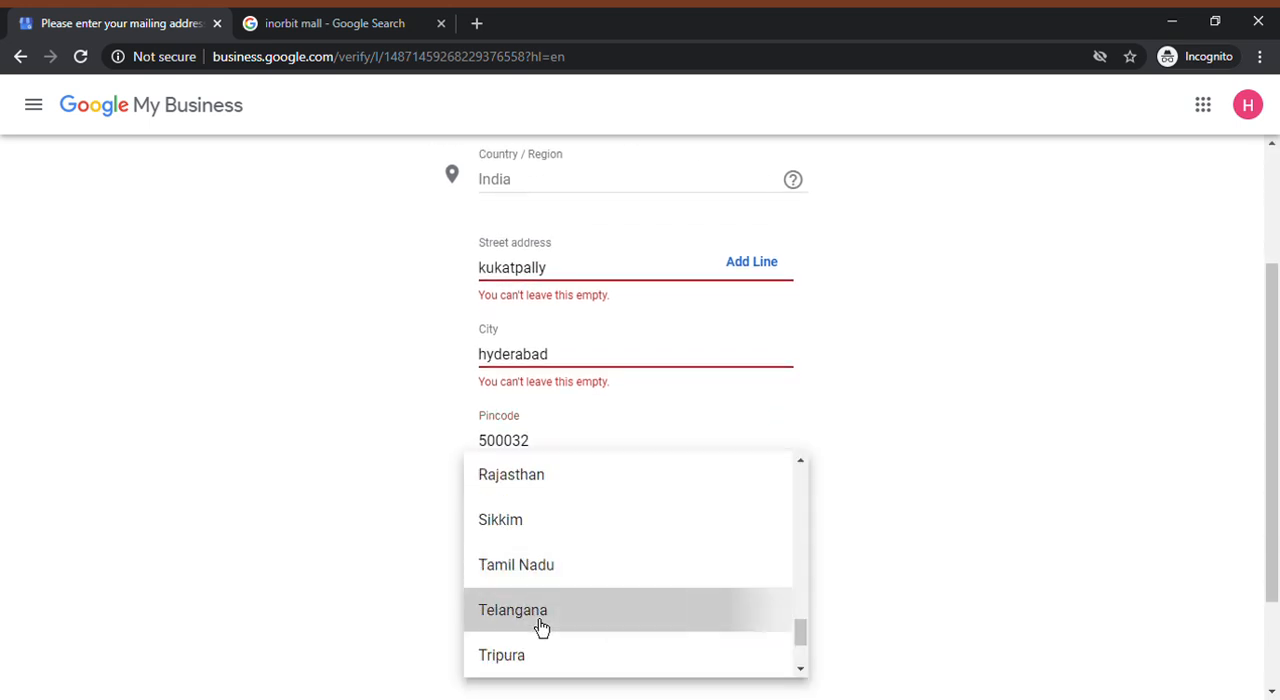
click(540, 629)
click(797, 638)
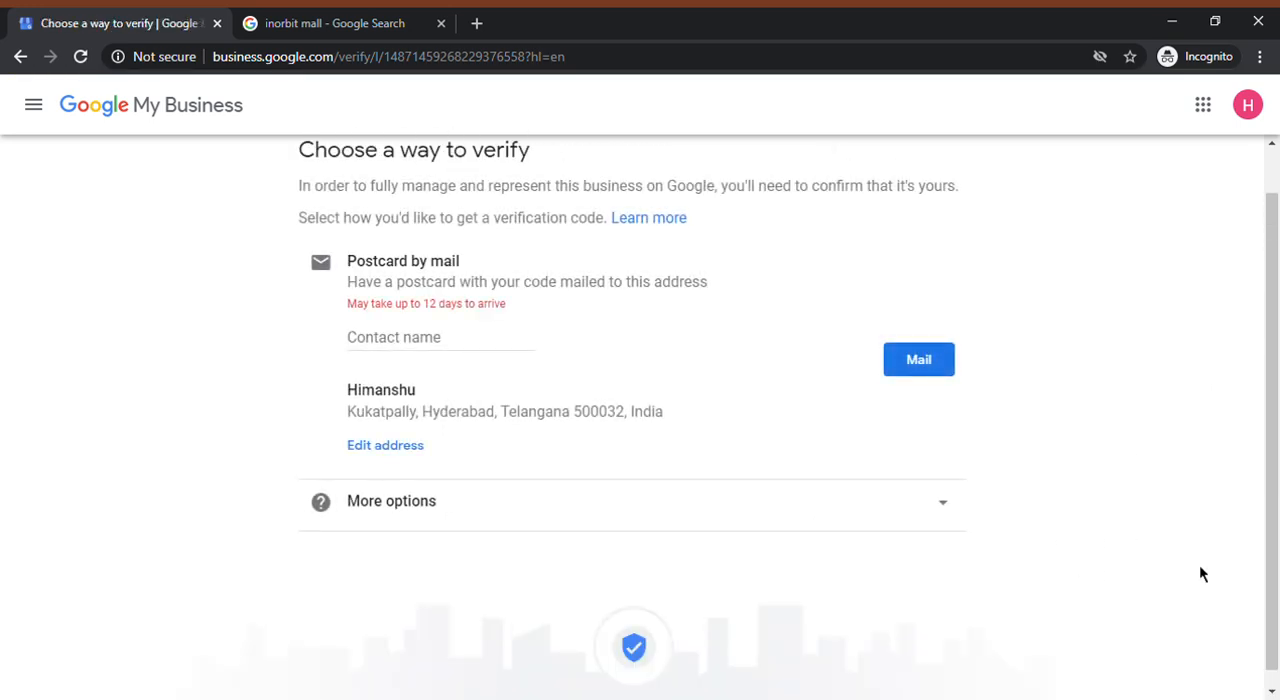
Review the postcard verification method, reveal the other options, and choose to verify the business later
click(441, 353)
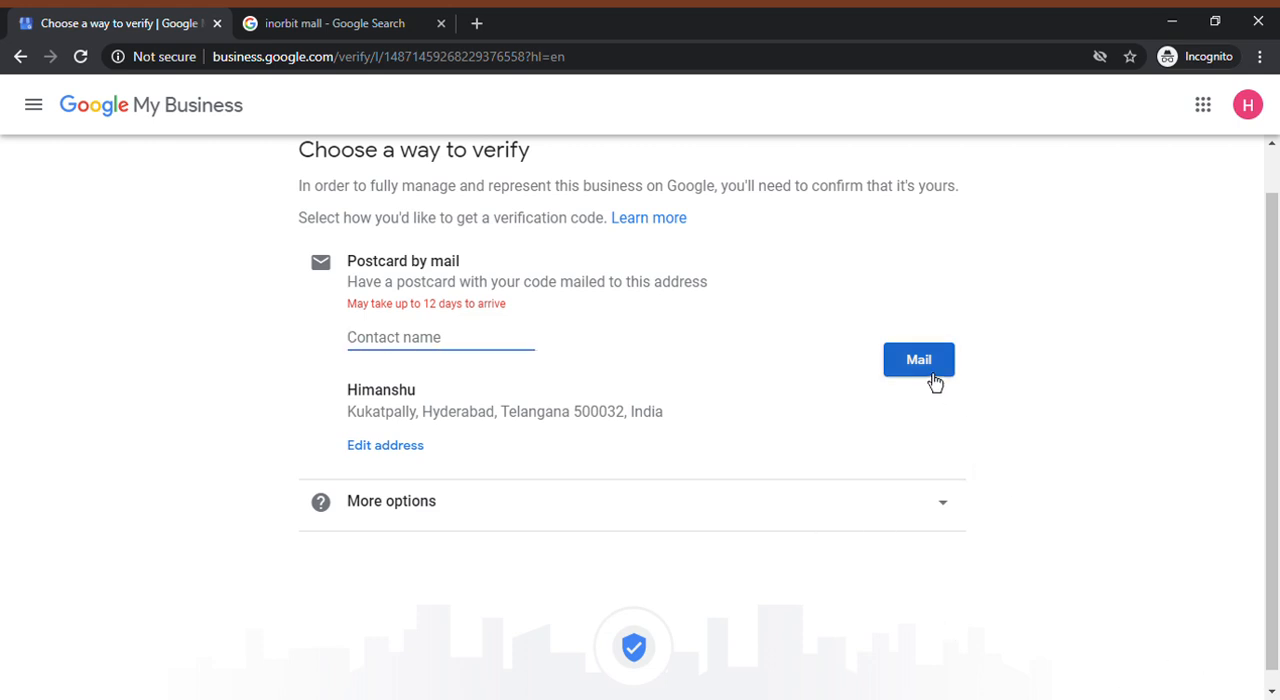
scroll(918, 413, down, 1)
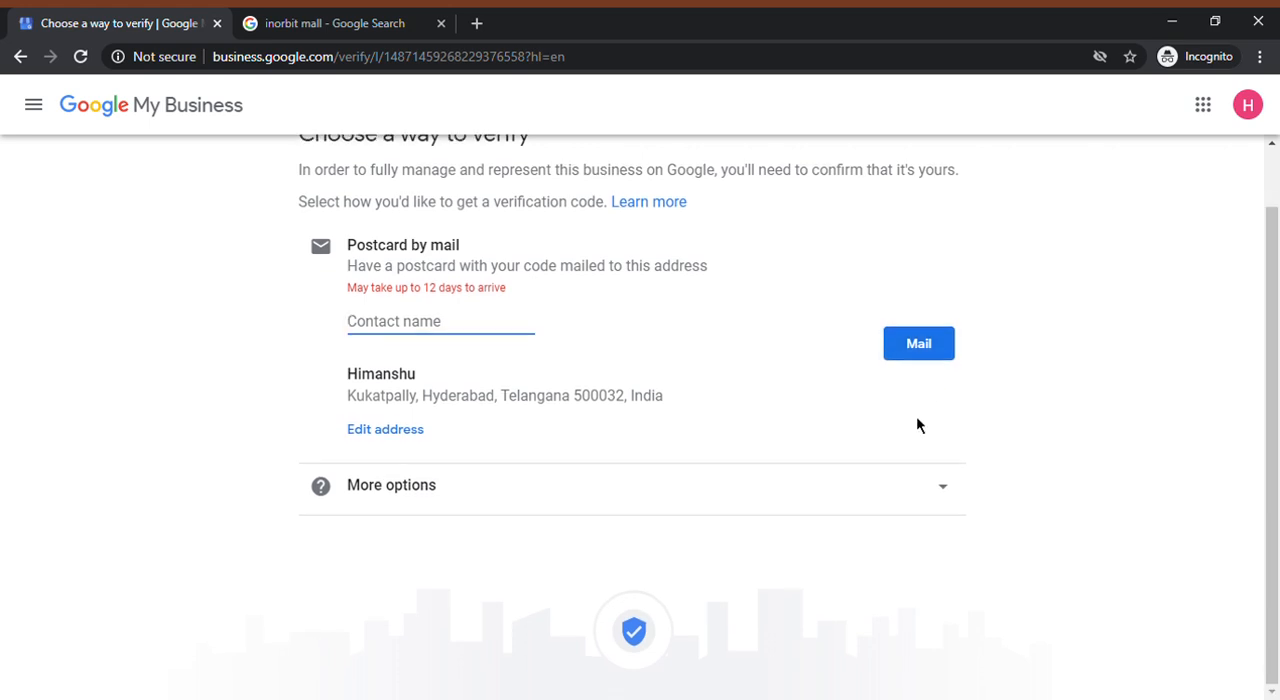
scroll(1017, 463, up, 1)
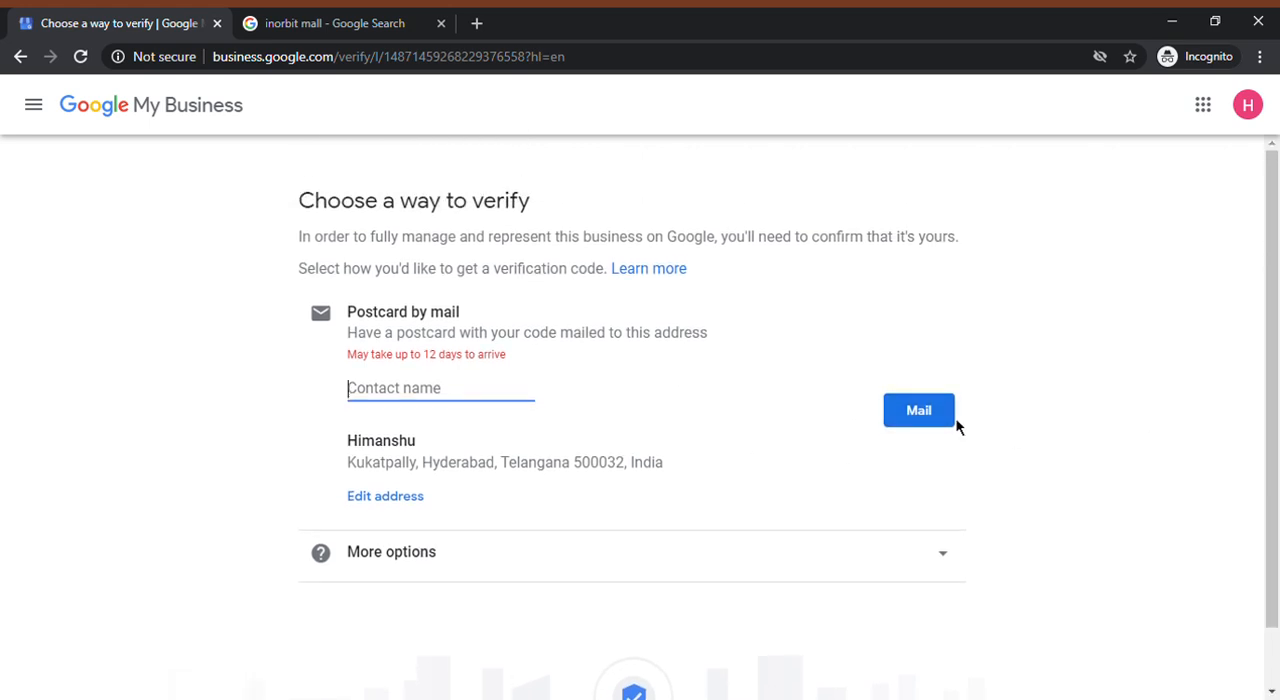
click(944, 570)
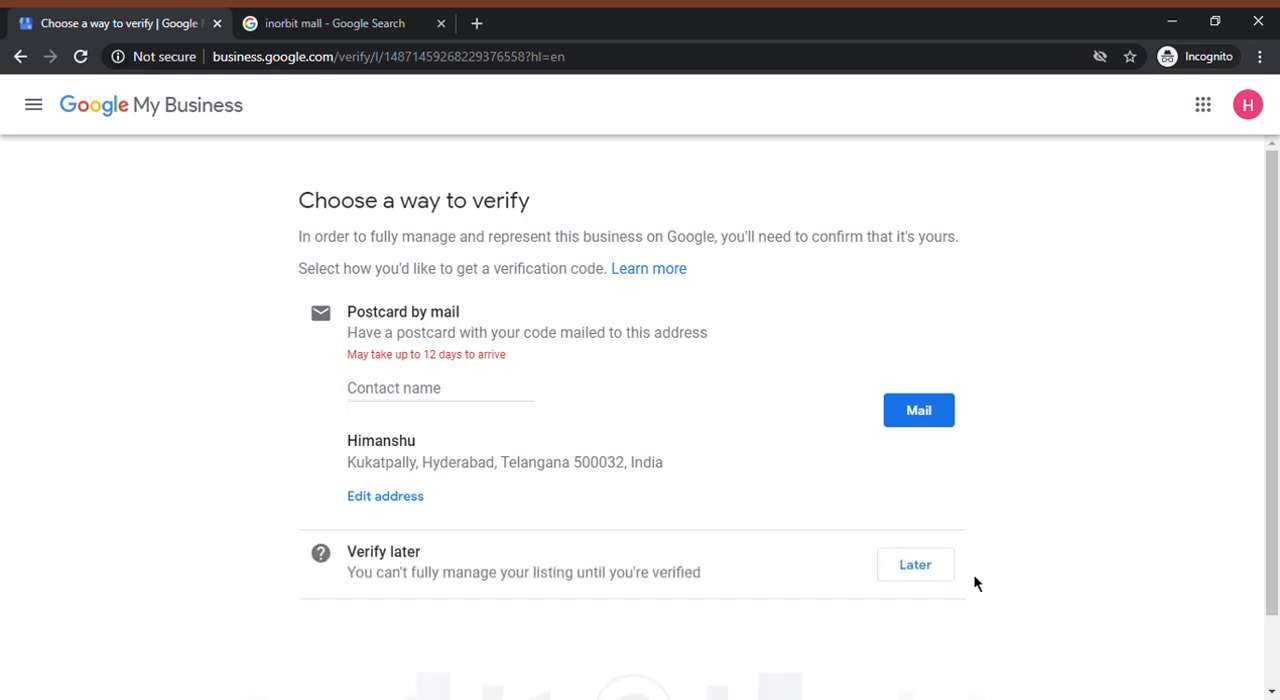
scroll(960, 576, down, 1)
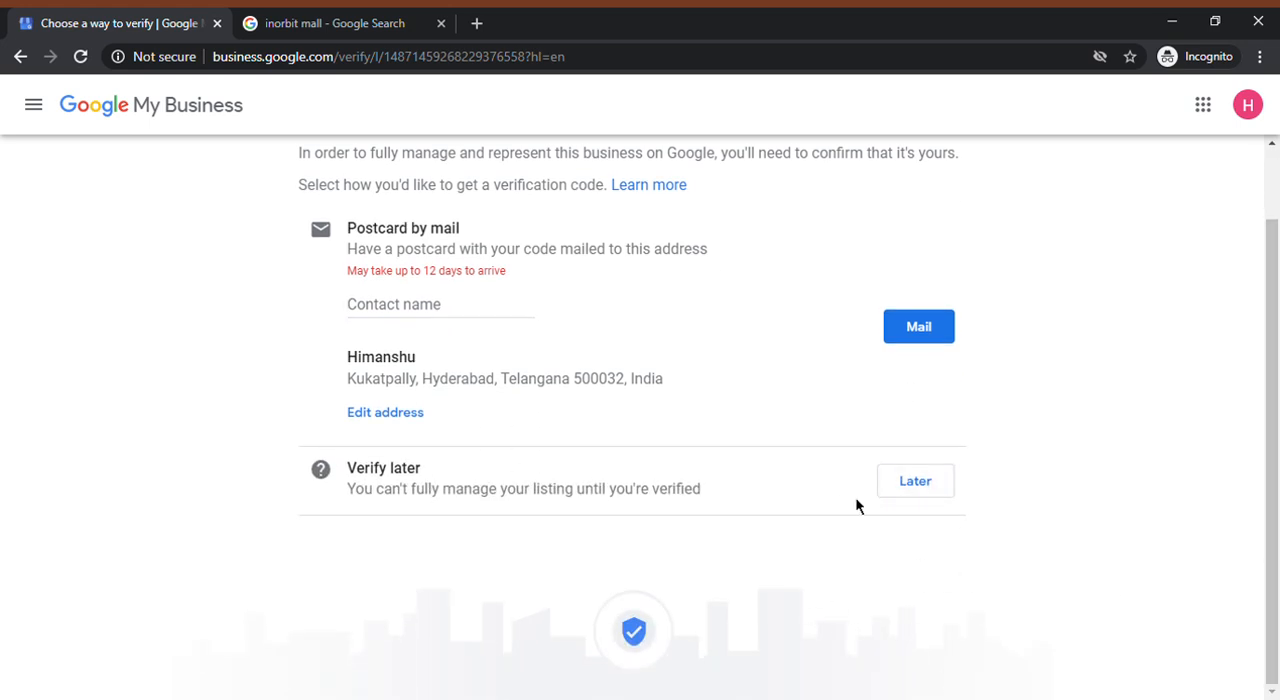
click(918, 490)
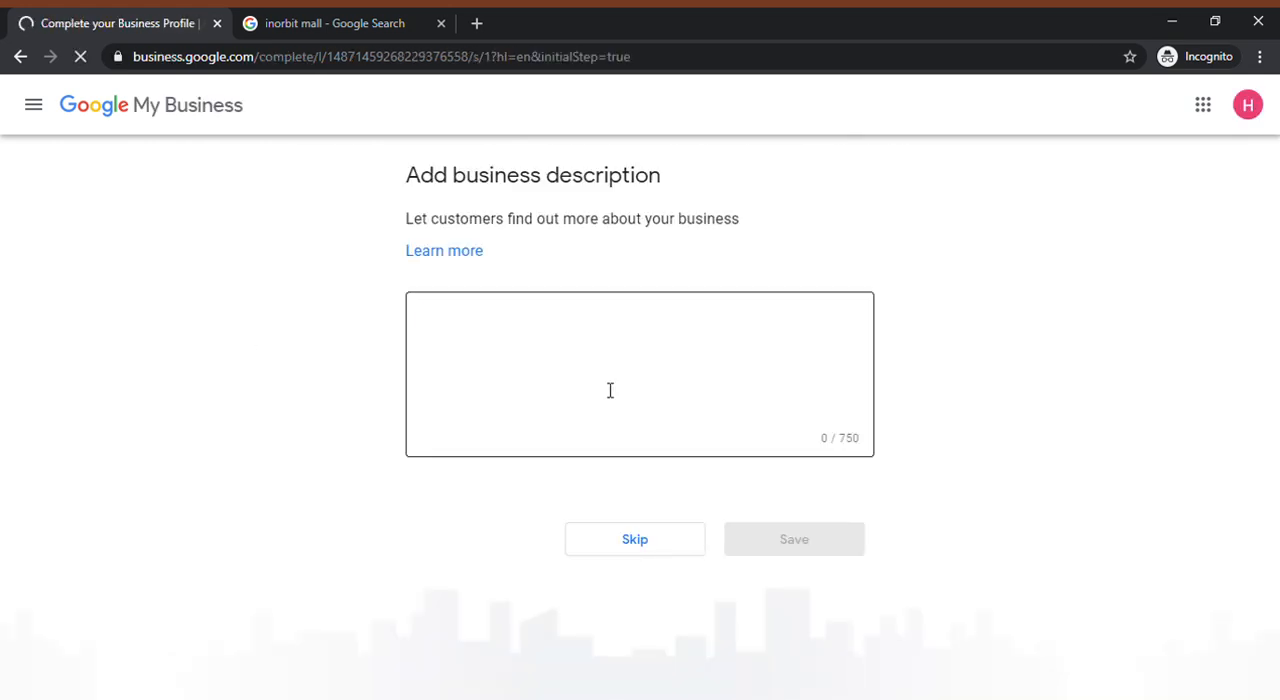
Skip adding a business description and photos again and return to the dashboard
click(610, 390)
click(628, 541)
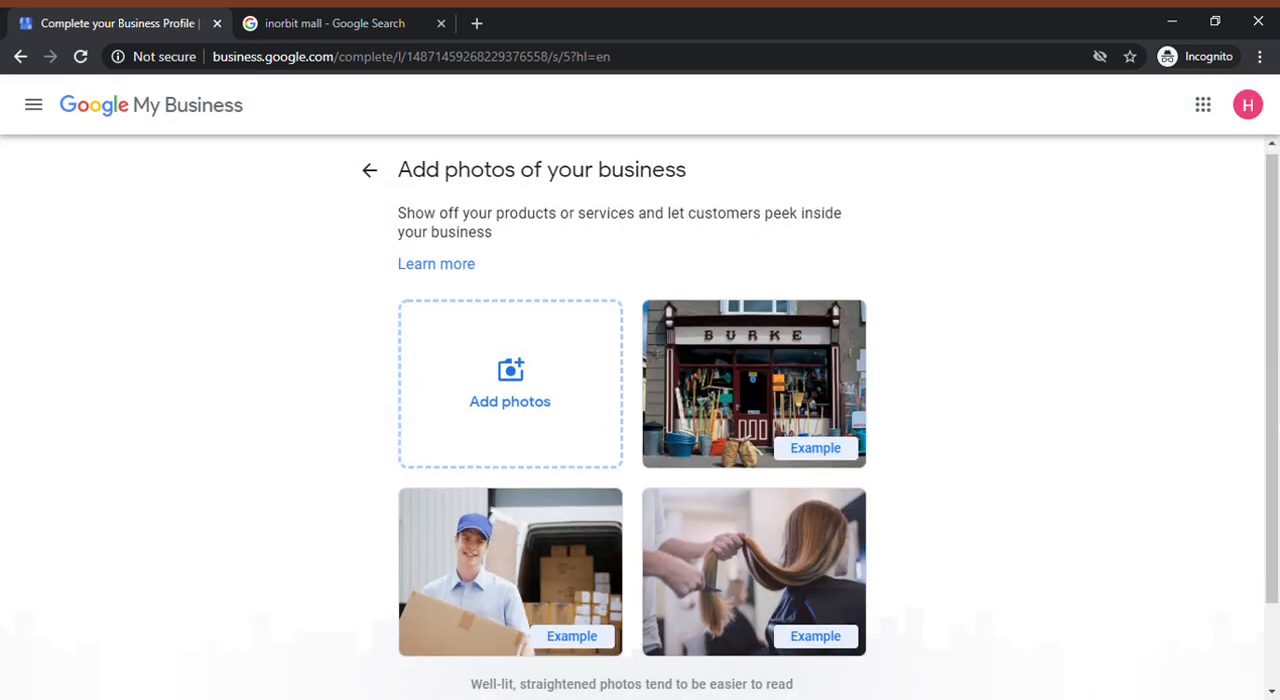
scroll(693, 595, down, 1)
click(672, 662)
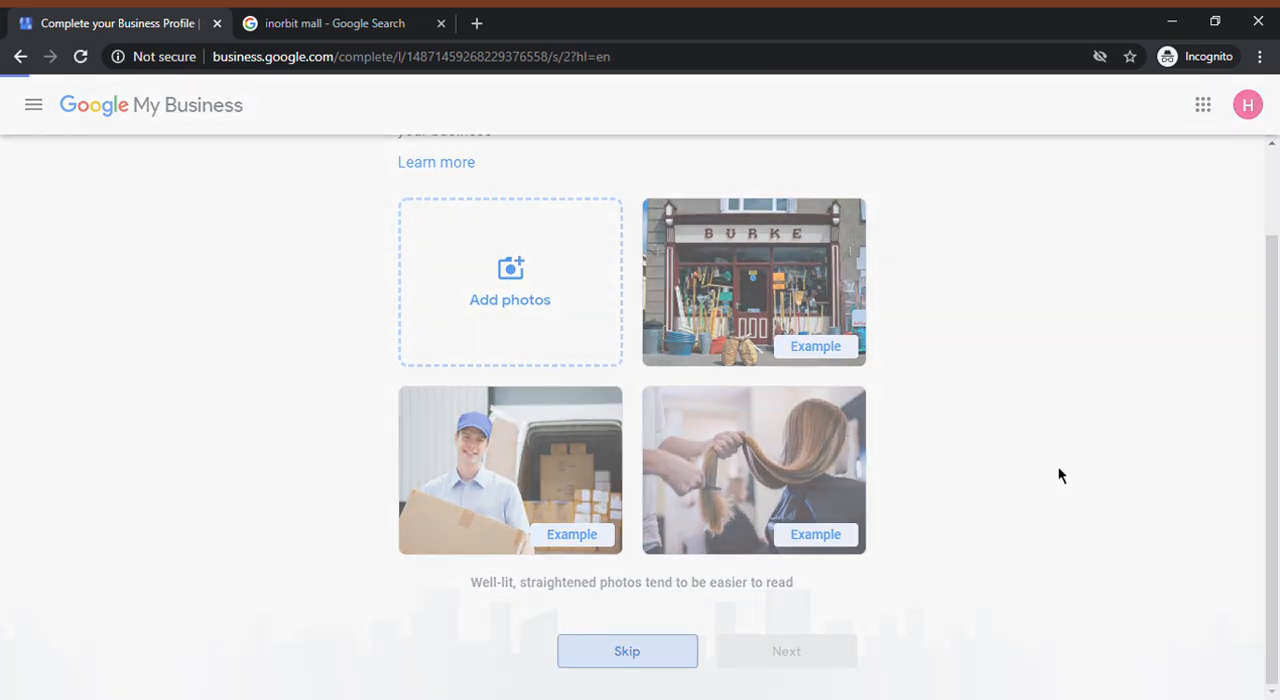
click(822, 428)
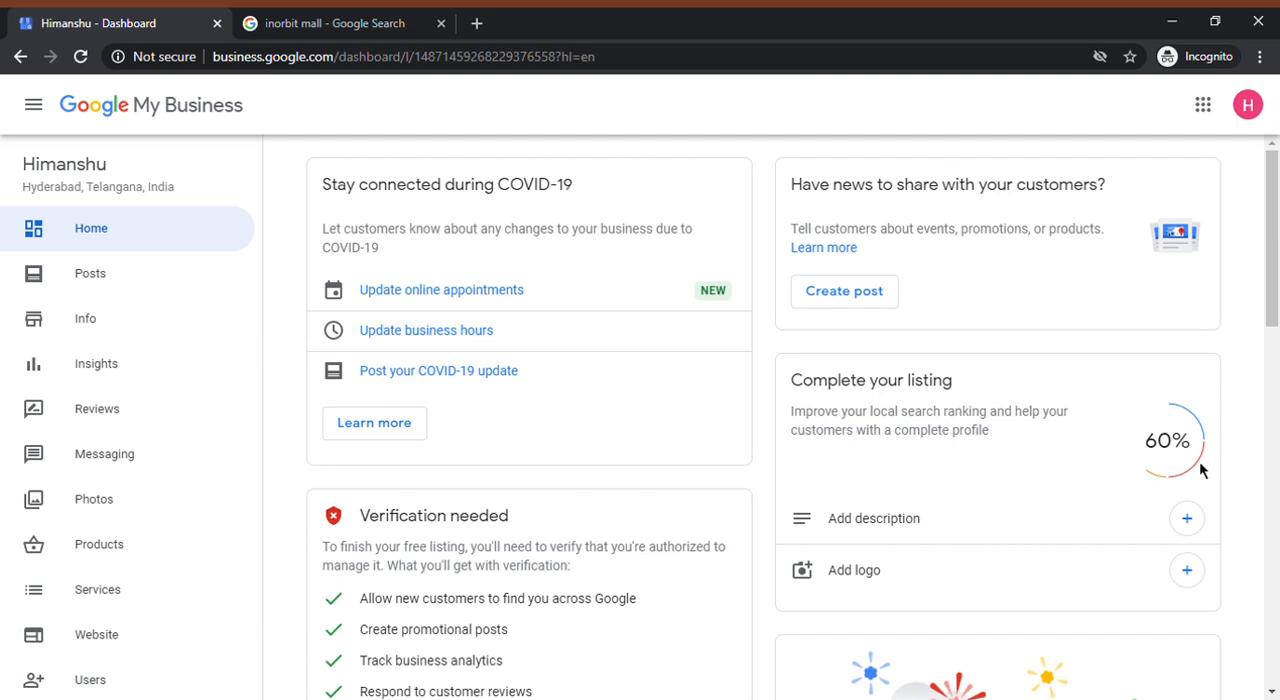
View the Insights and Reviews sections, and compare with the customer reviews in the Inorbit Mall search panel
click(117, 372)
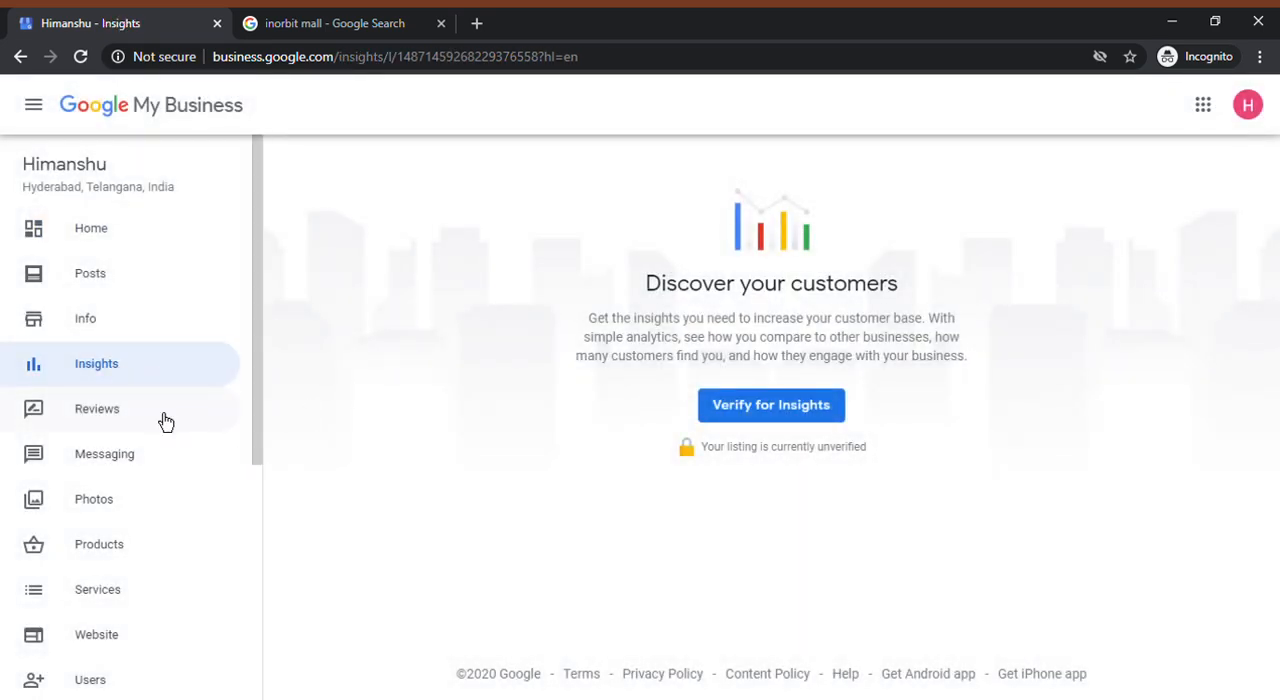
click(166, 420)
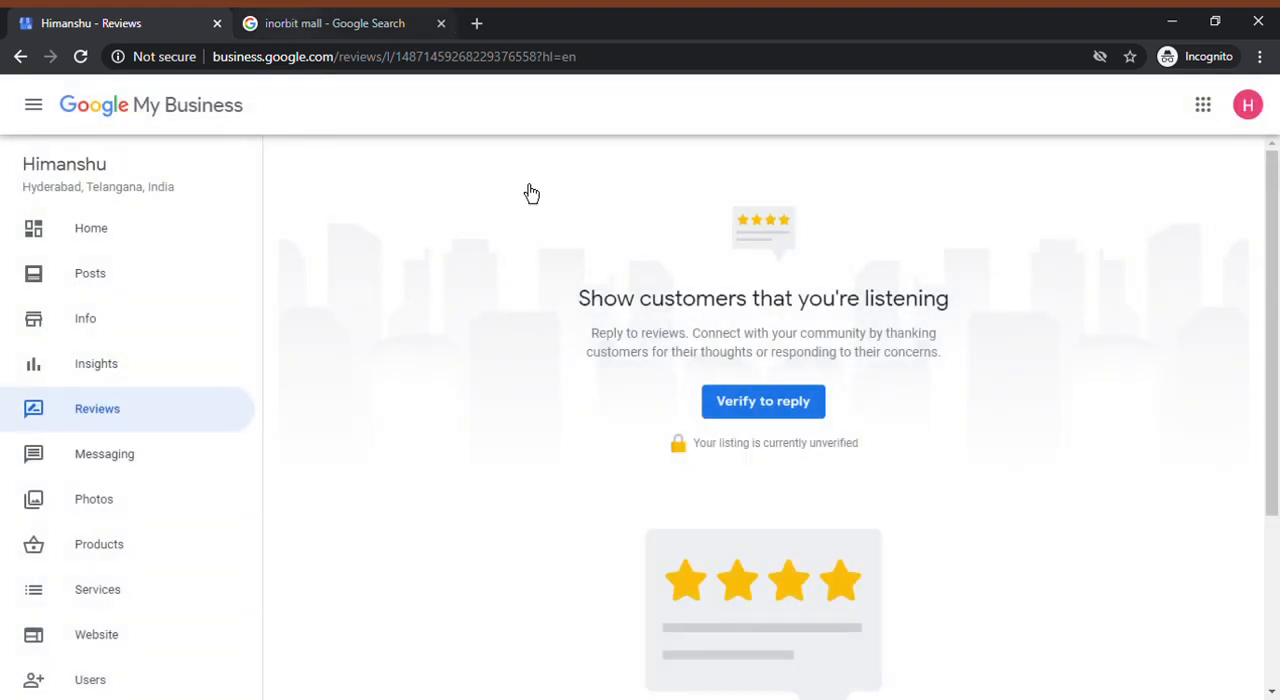
click(365, 24)
scroll(1120, 392, down, 4)
scroll(975, 395, up, 4)
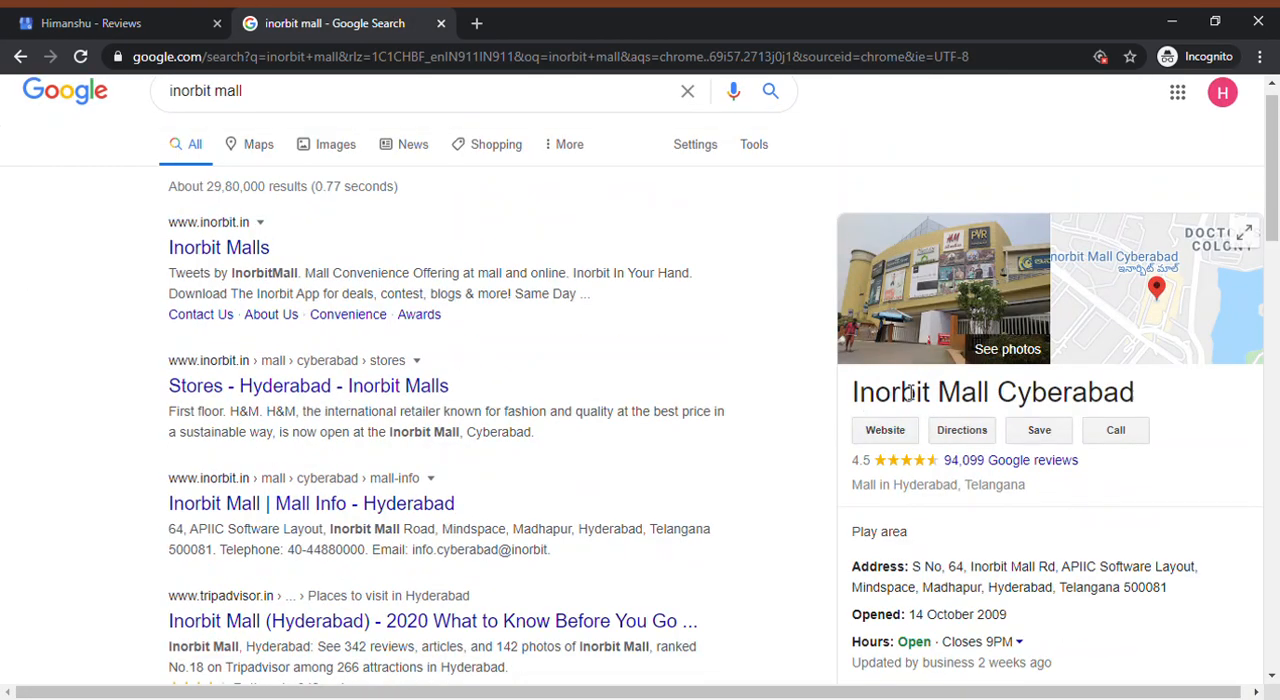
scroll(988, 462, down, 8)
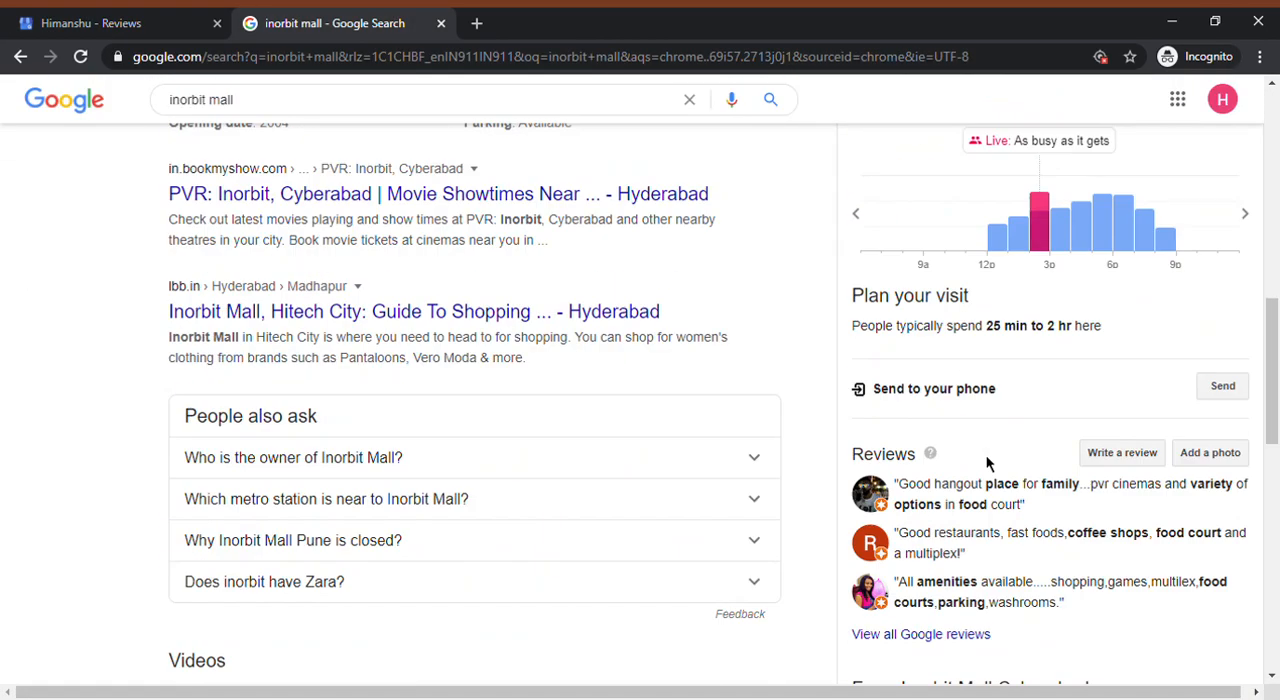
click(65, 22)
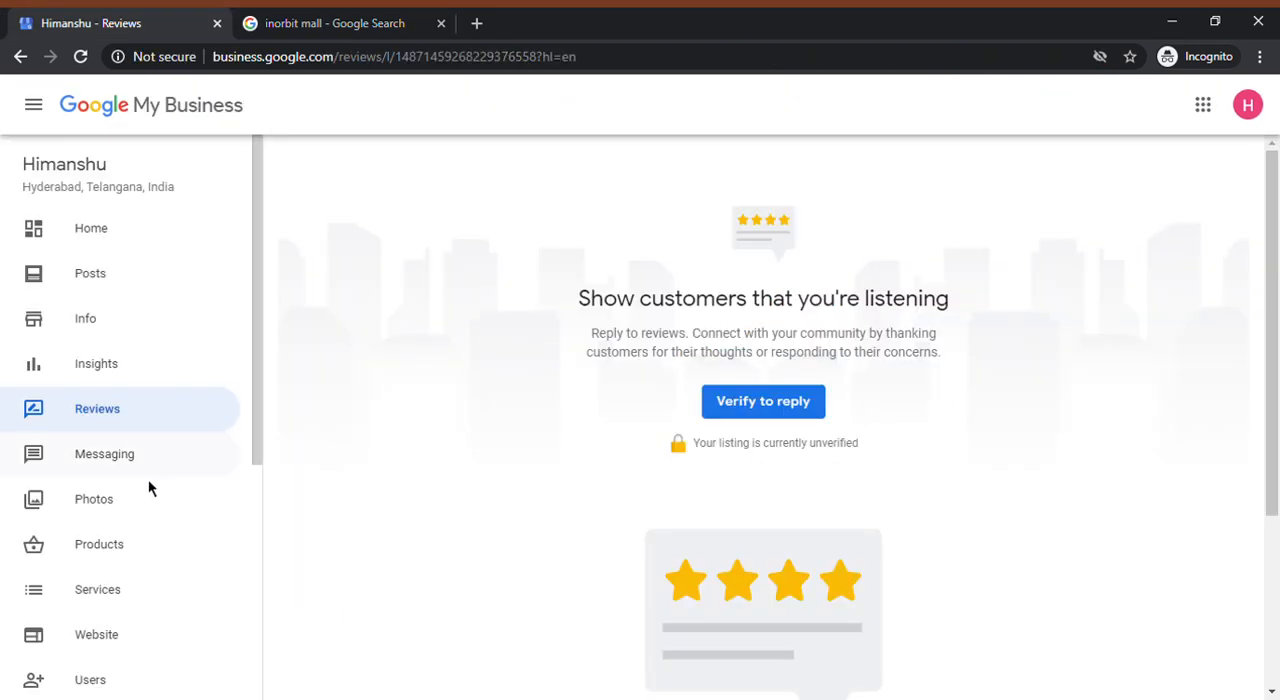
click(124, 467)
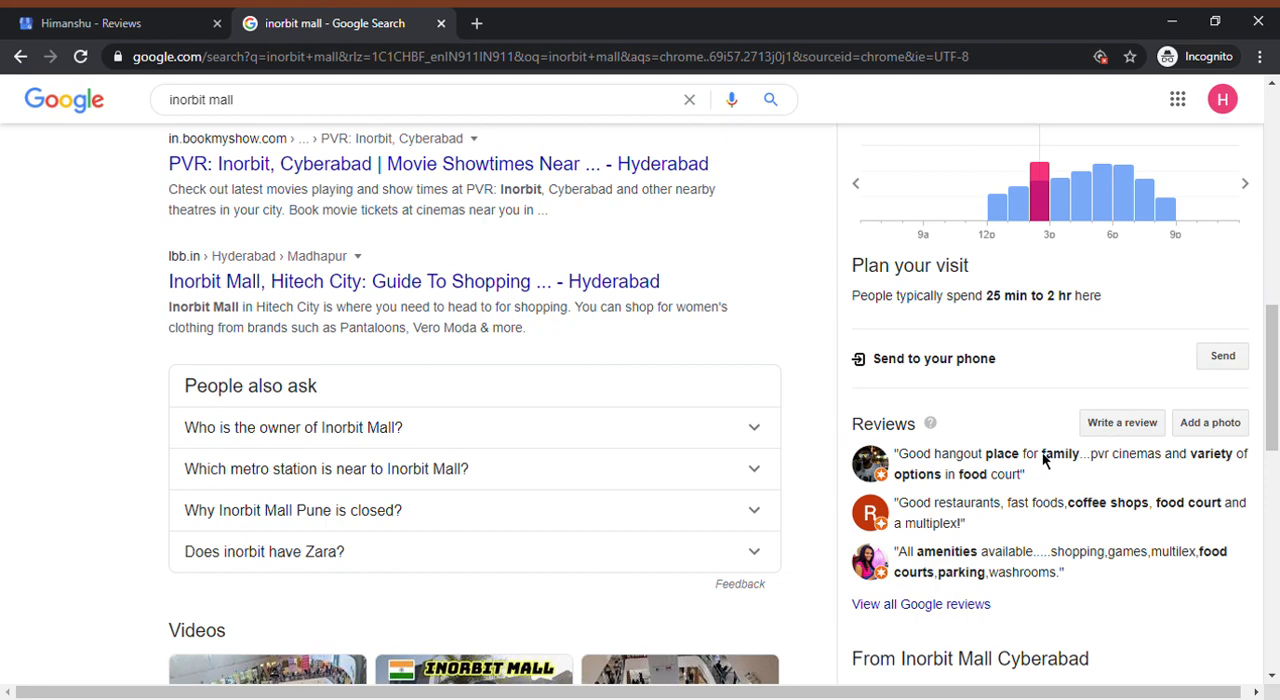
Look over the rest of the Inorbit Mall search panel, and view the Photos section of the business dashboard
scroll(1043, 466, down, 10)
scroll(1043, 466, up, 3)
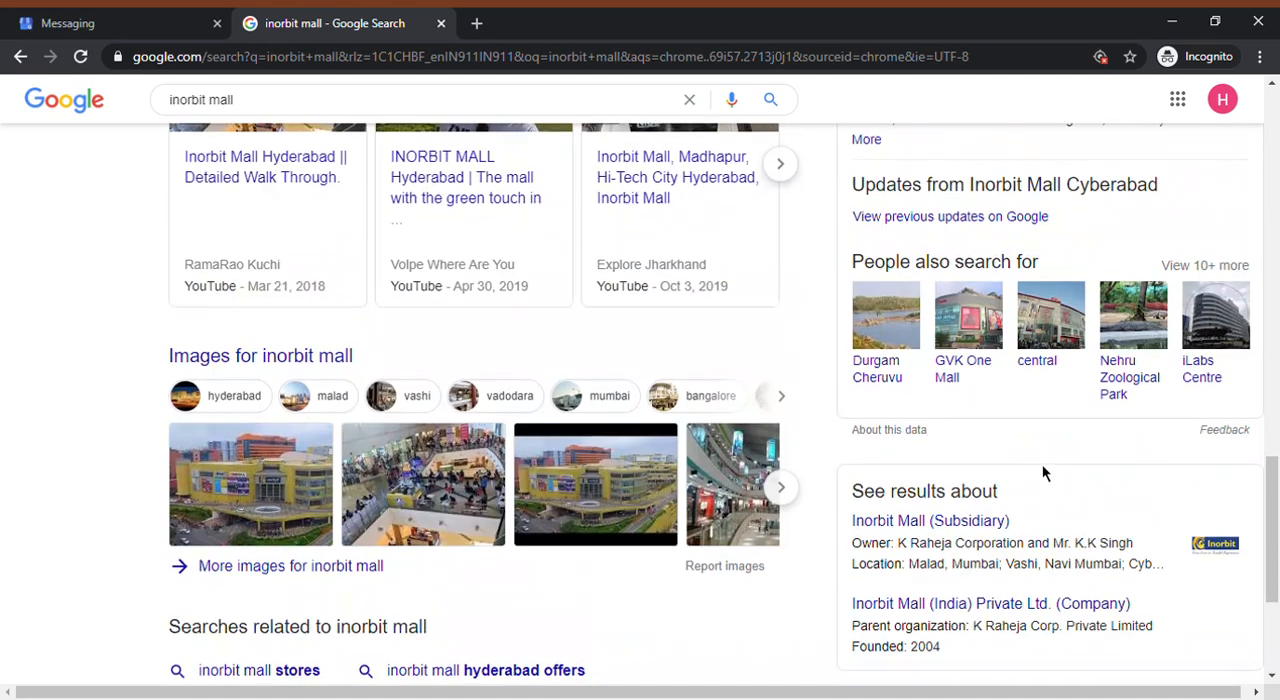
scroll(1042, 464, up, 3)
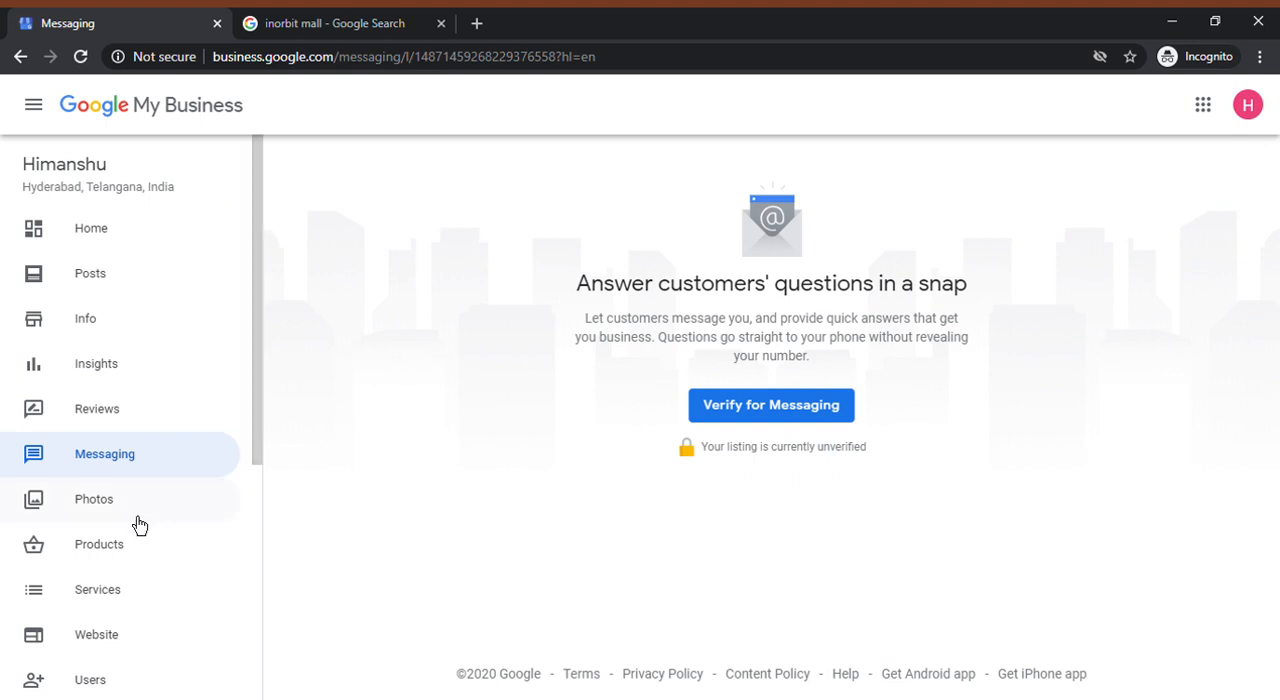
click(138, 510)
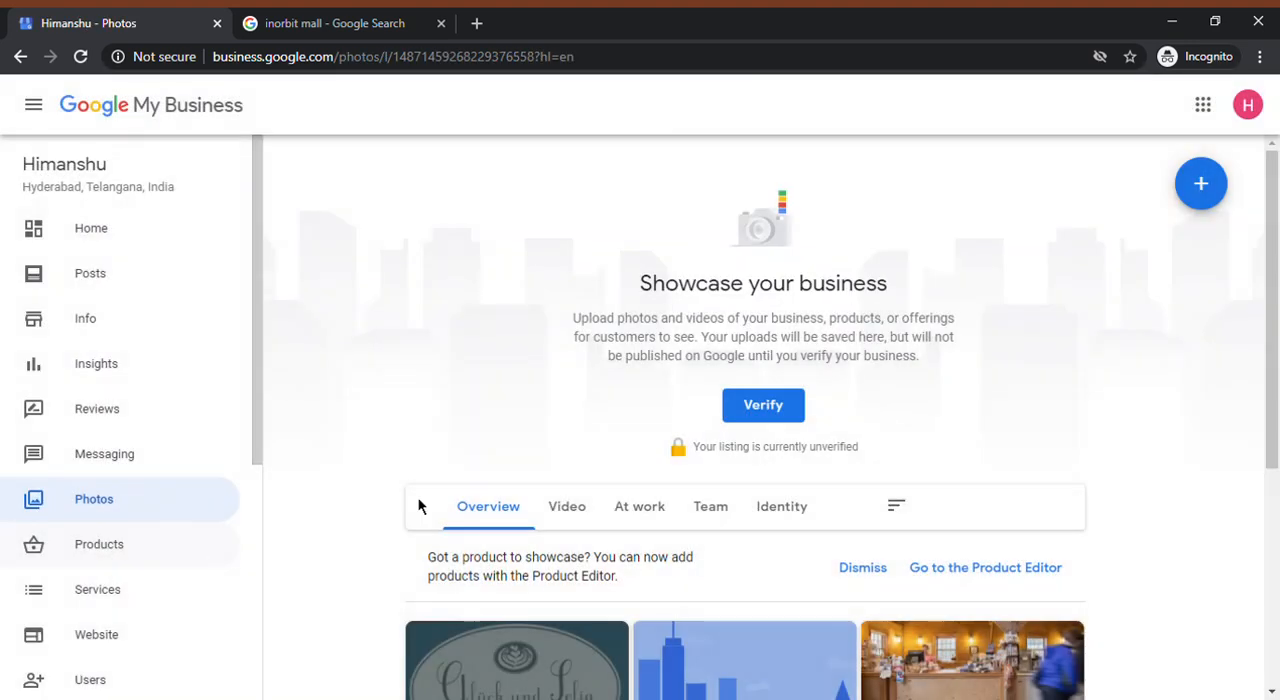
scroll(621, 404, down, 3)
Open a new product form in the Products section and examine its photo, name, category, price and description fields
click(52, 544)
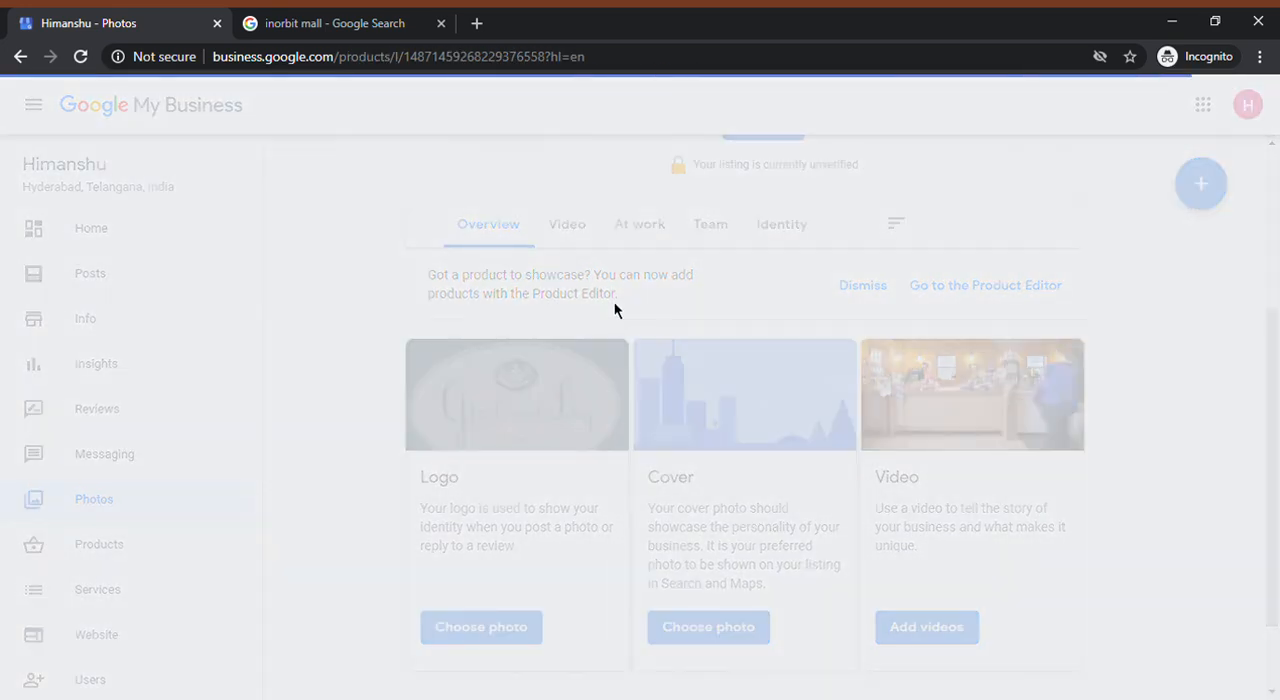
scroll(913, 402, down, 3)
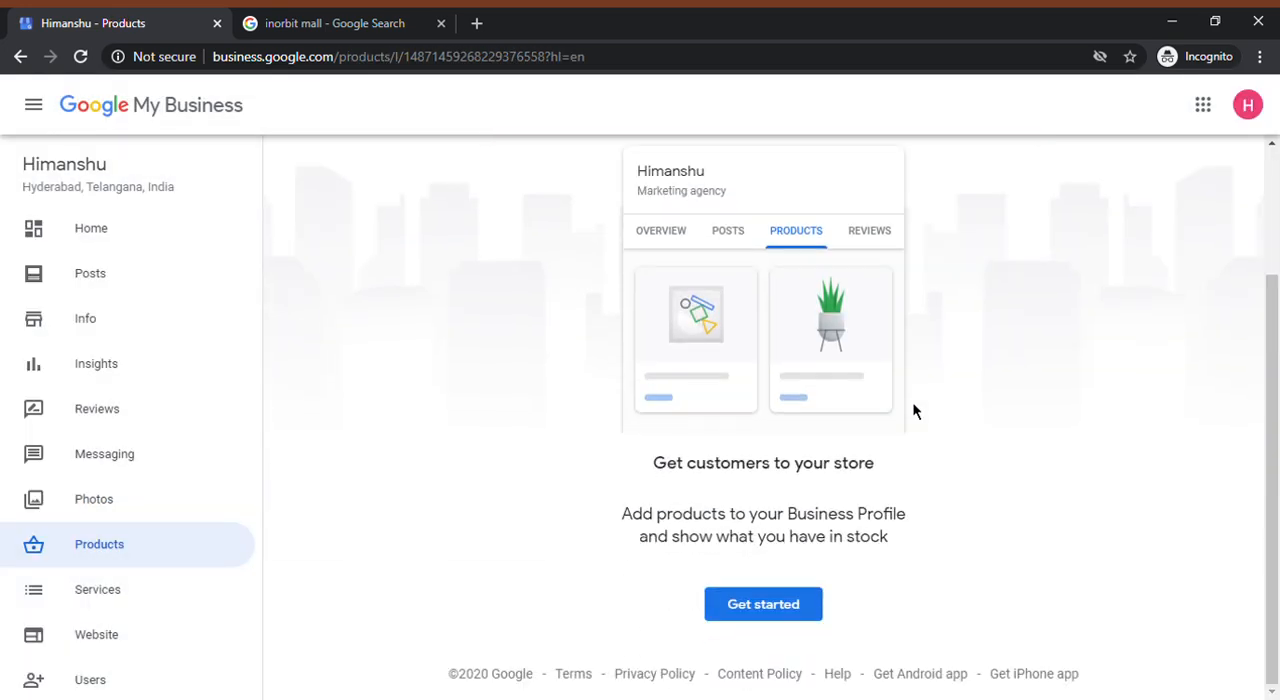
click(794, 612)
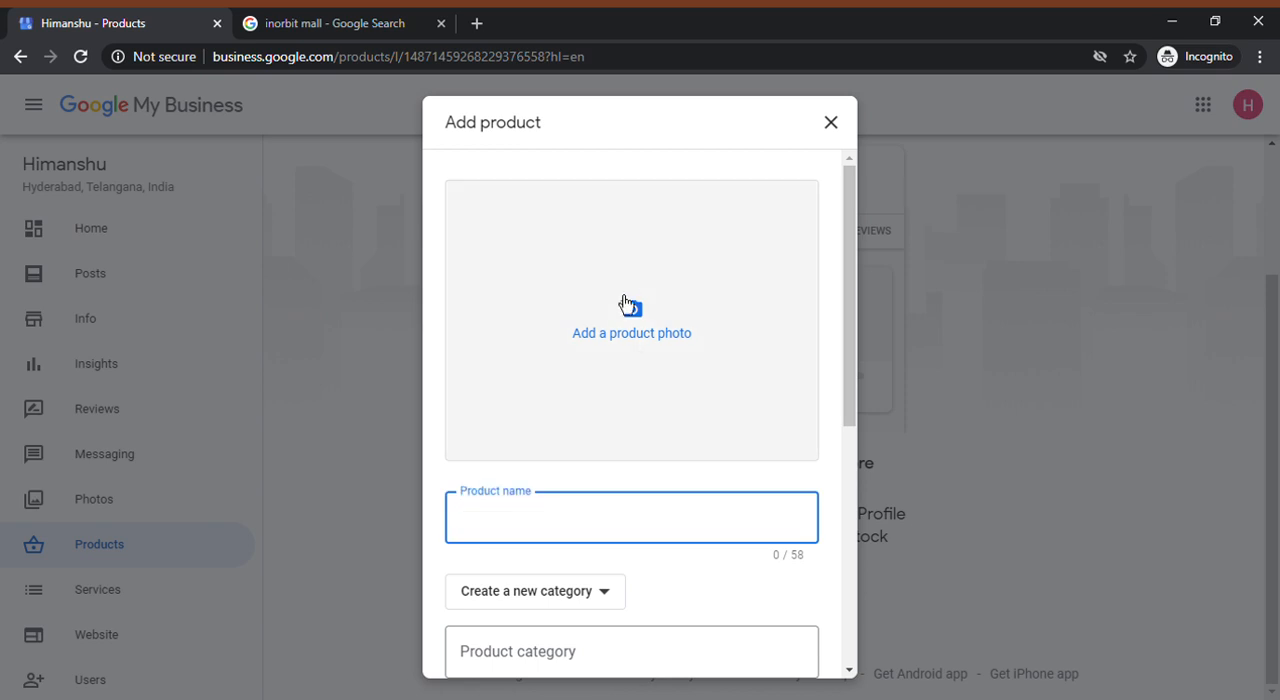
scroll(586, 517, down, 3)
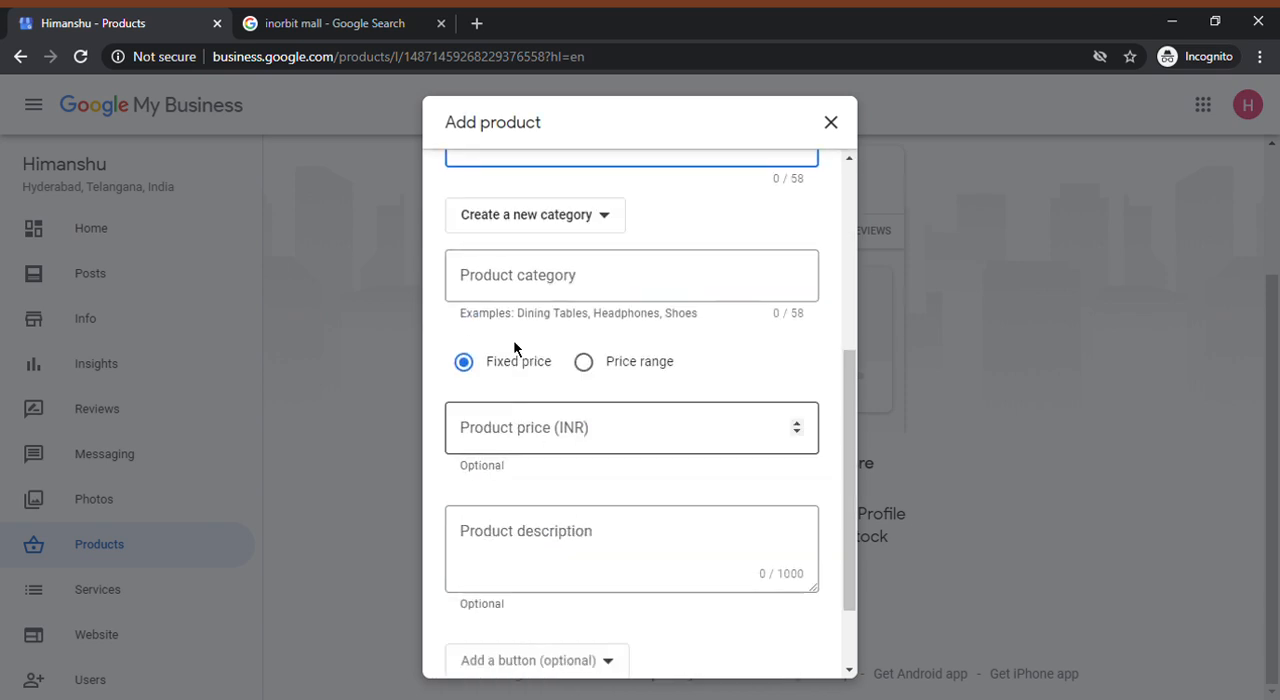
click(602, 226)
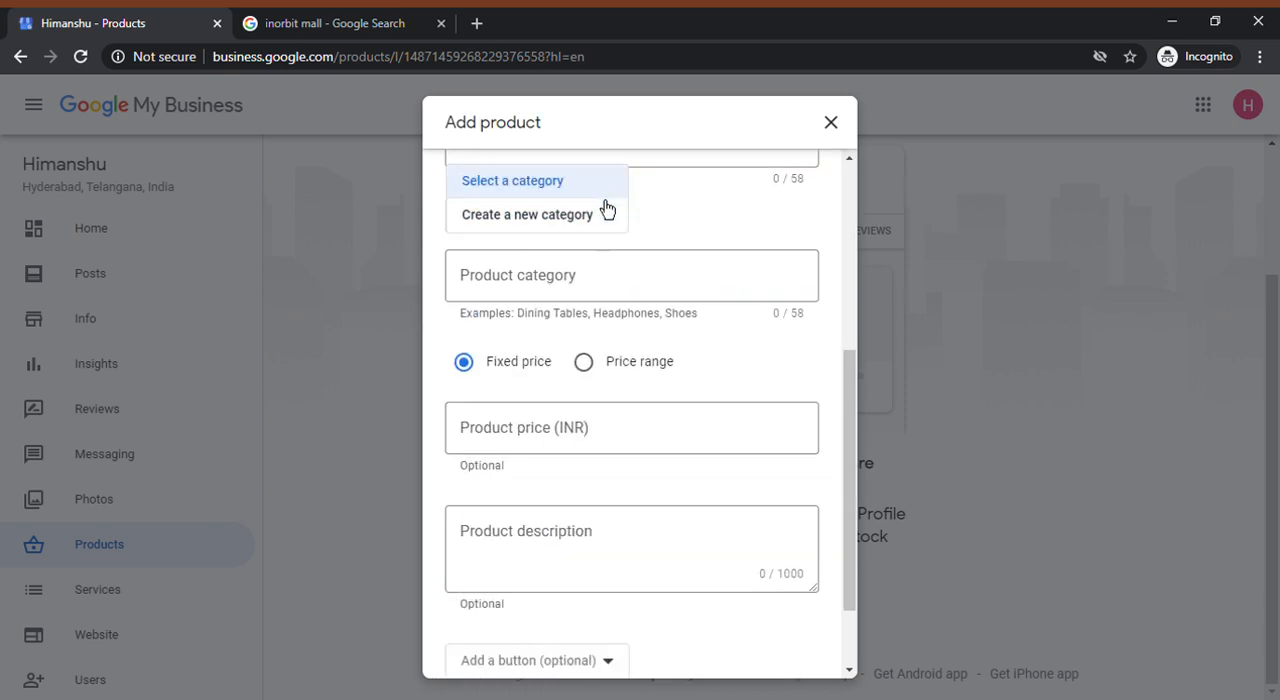
click(695, 274)
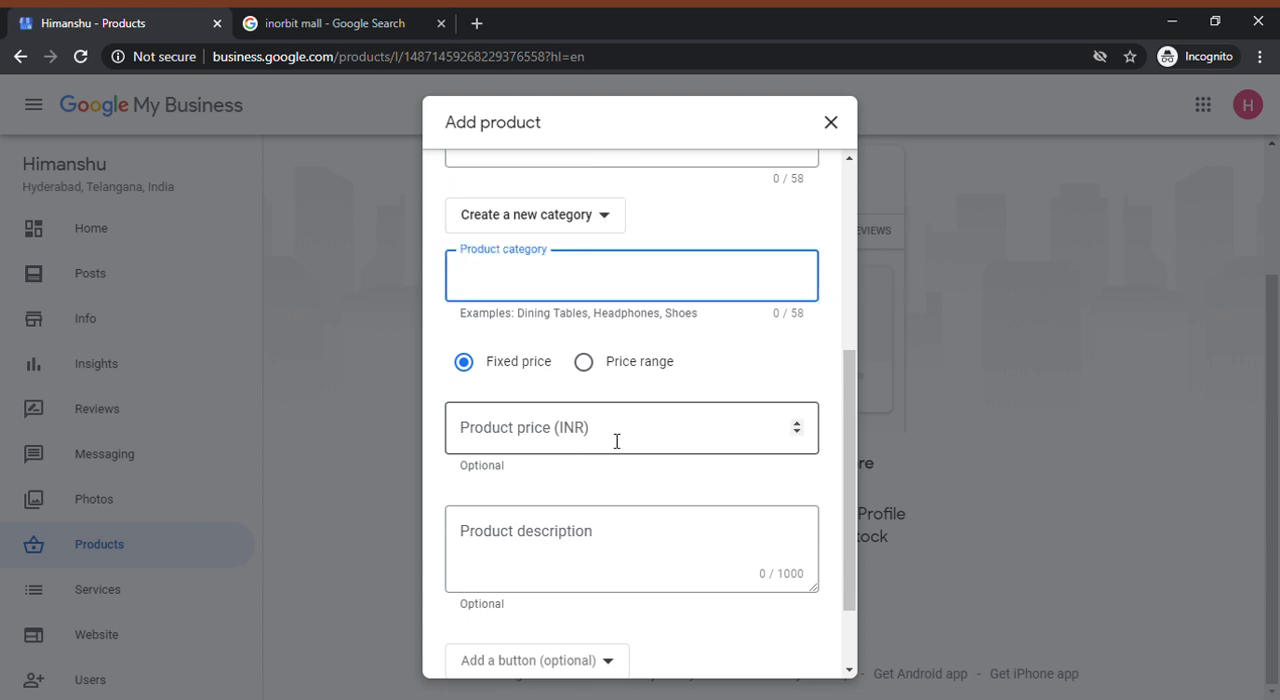
scroll(634, 566, down, 1)
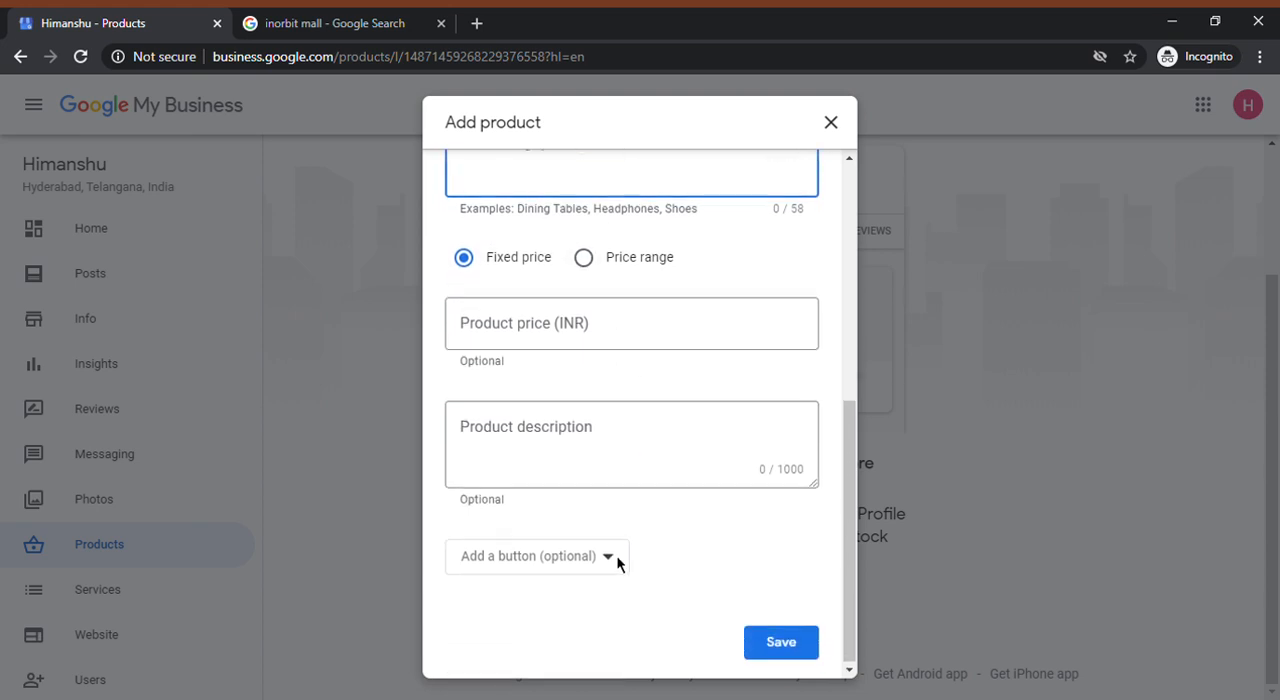
scroll(626, 580, up, 1)
scroll(645, 560, up, 4)
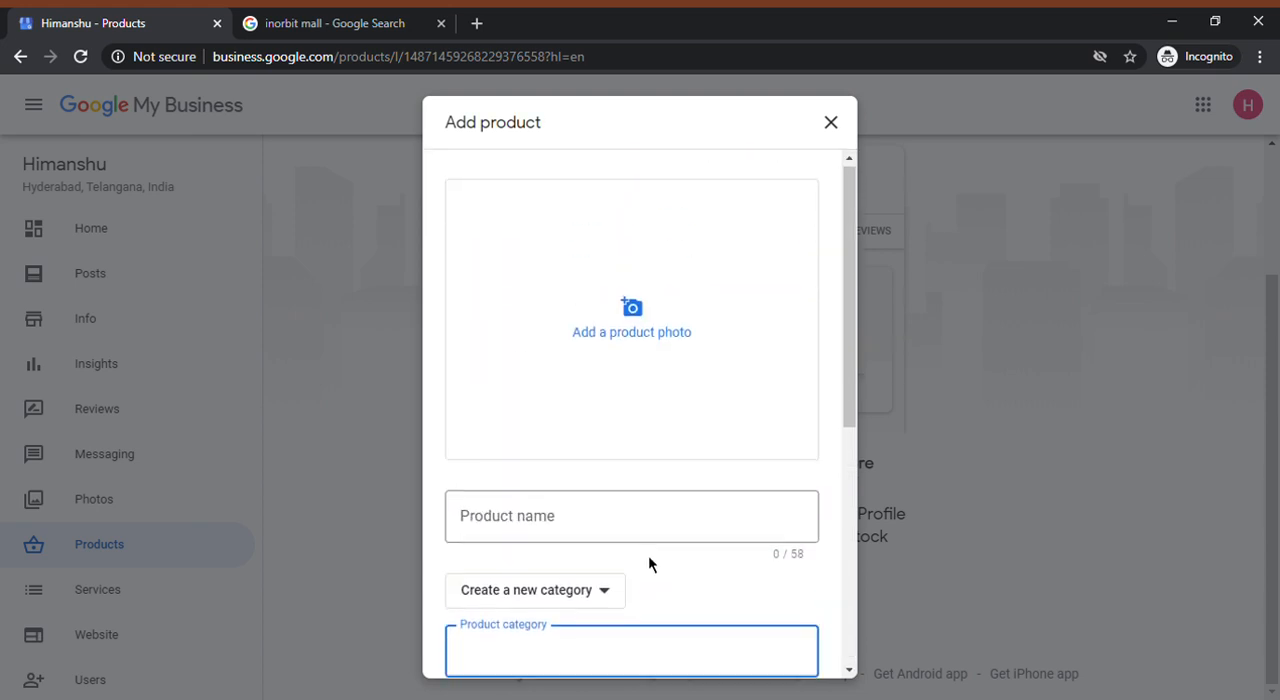
scroll(650, 562, down, 5)
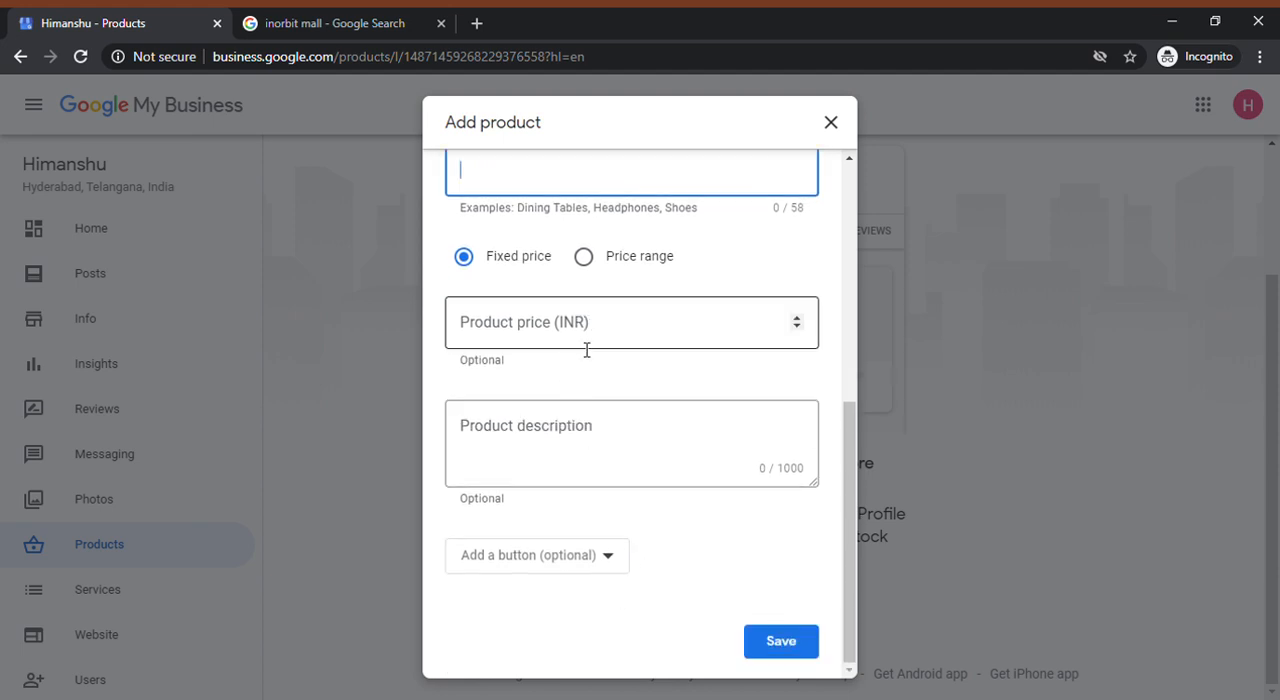
scroll(587, 350, up, 2)
click(629, 635)
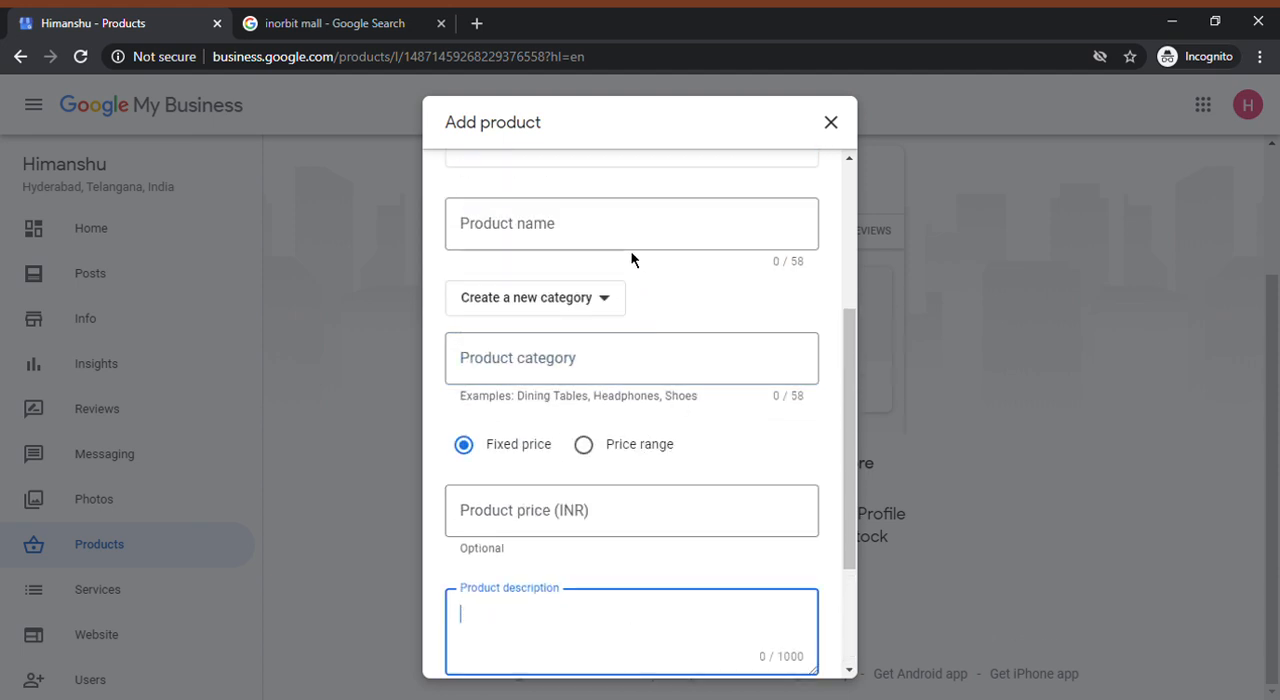
Try the Order online button option with its link field, and close the product form without saving
scroll(654, 563, down, 2)
click(612, 577)
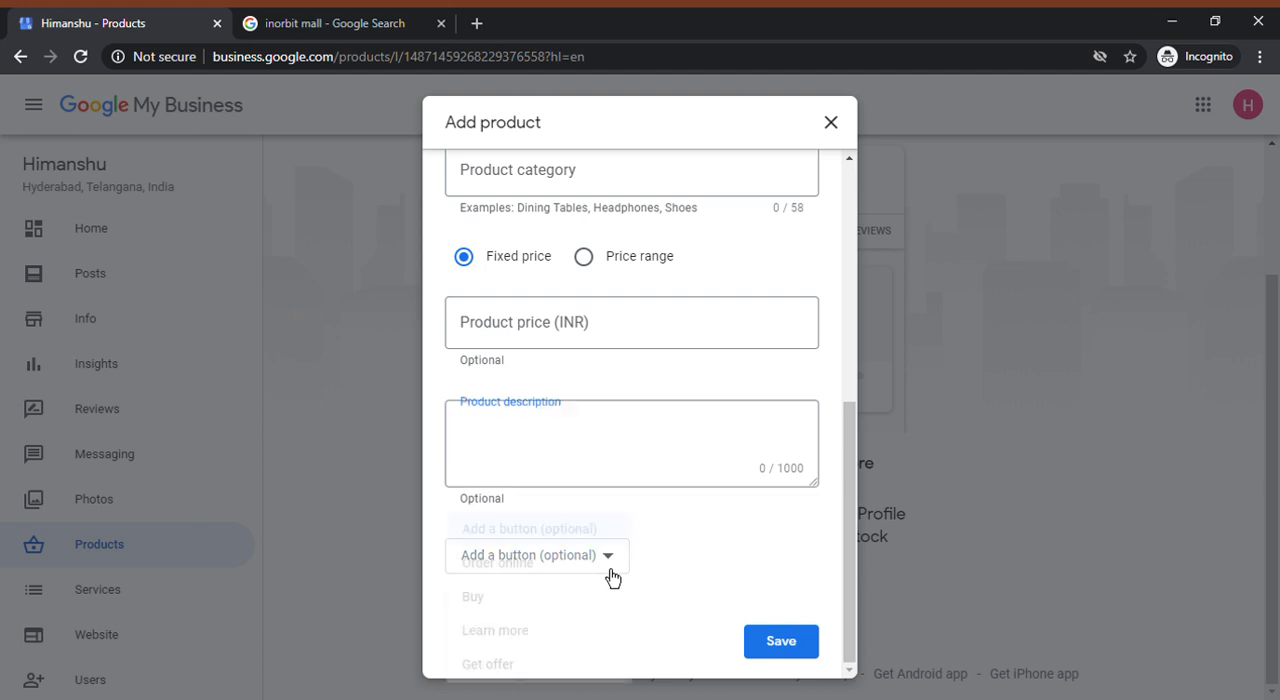
click(531, 568)
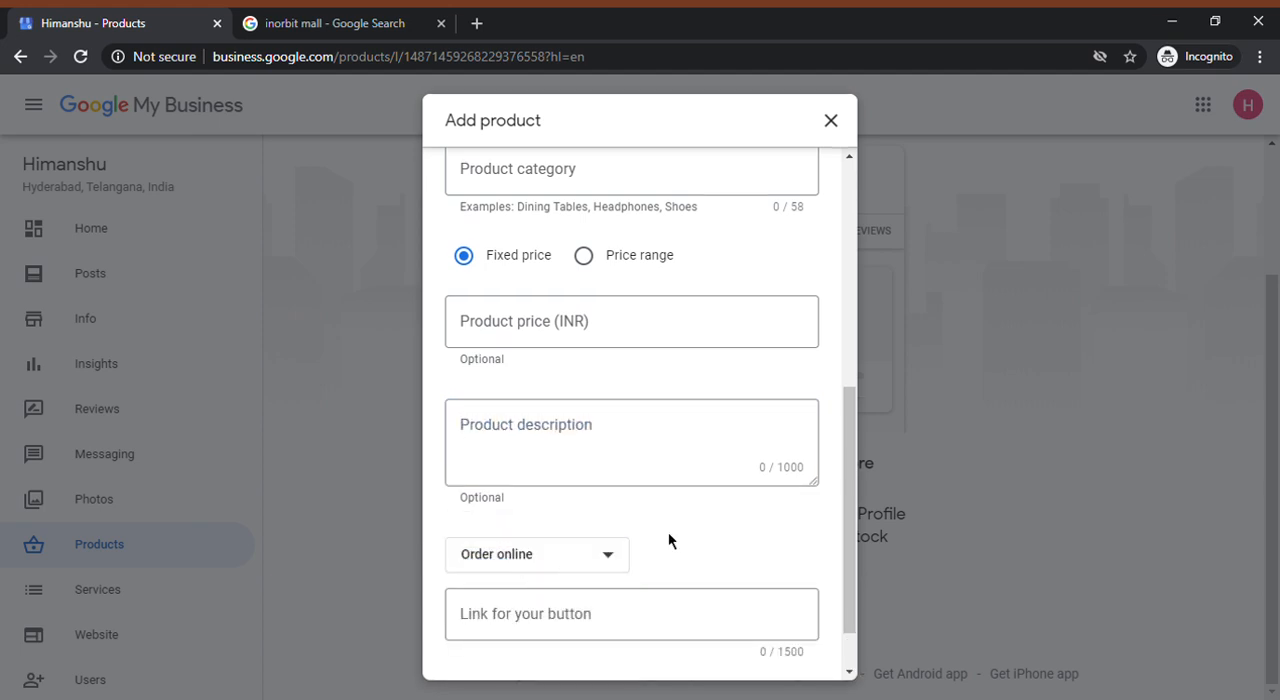
scroll(668, 541, down, 1)
click(621, 572)
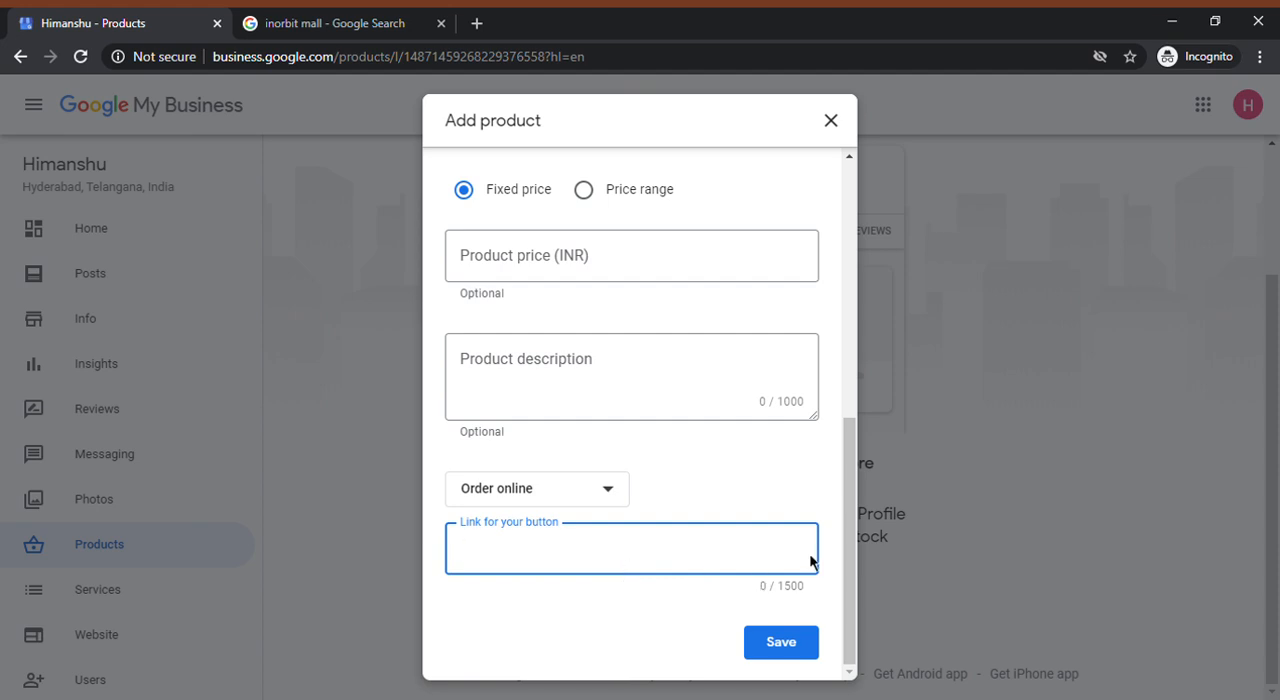
scroll(795, 235, up, 6)
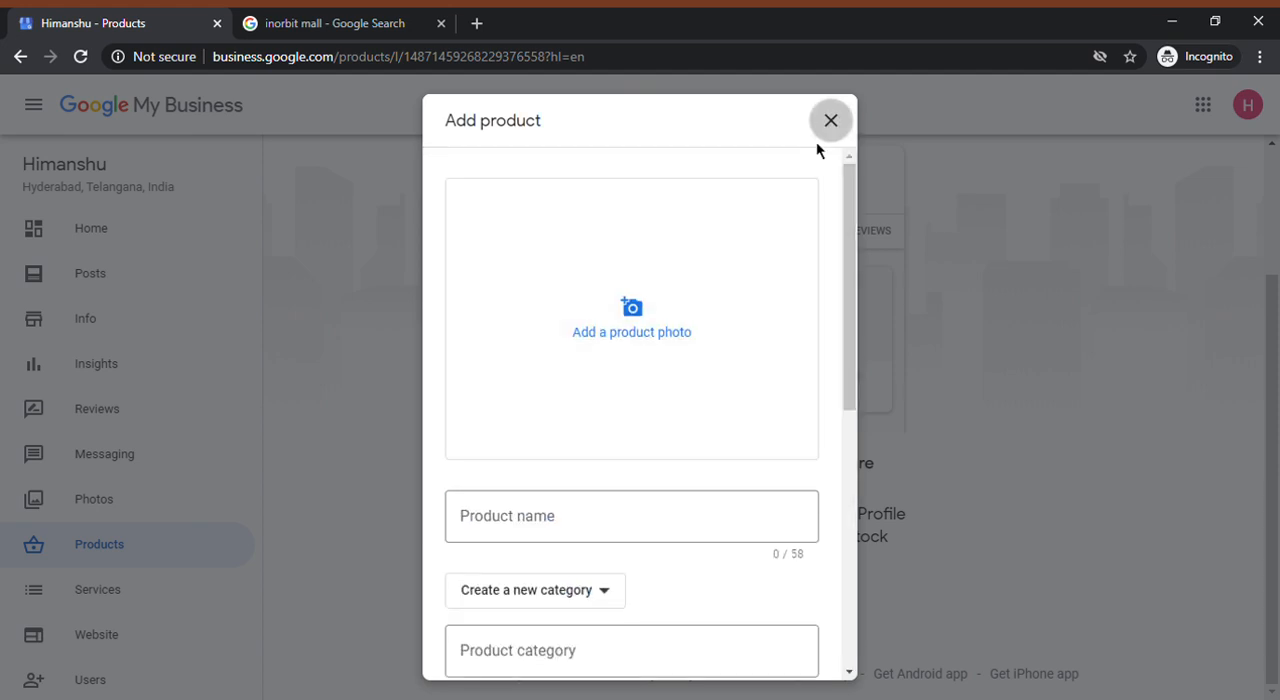
click(830, 120)
View the Services section, get started in the Website section, and dismiss its introductory tips to preview the site
click(150, 585)
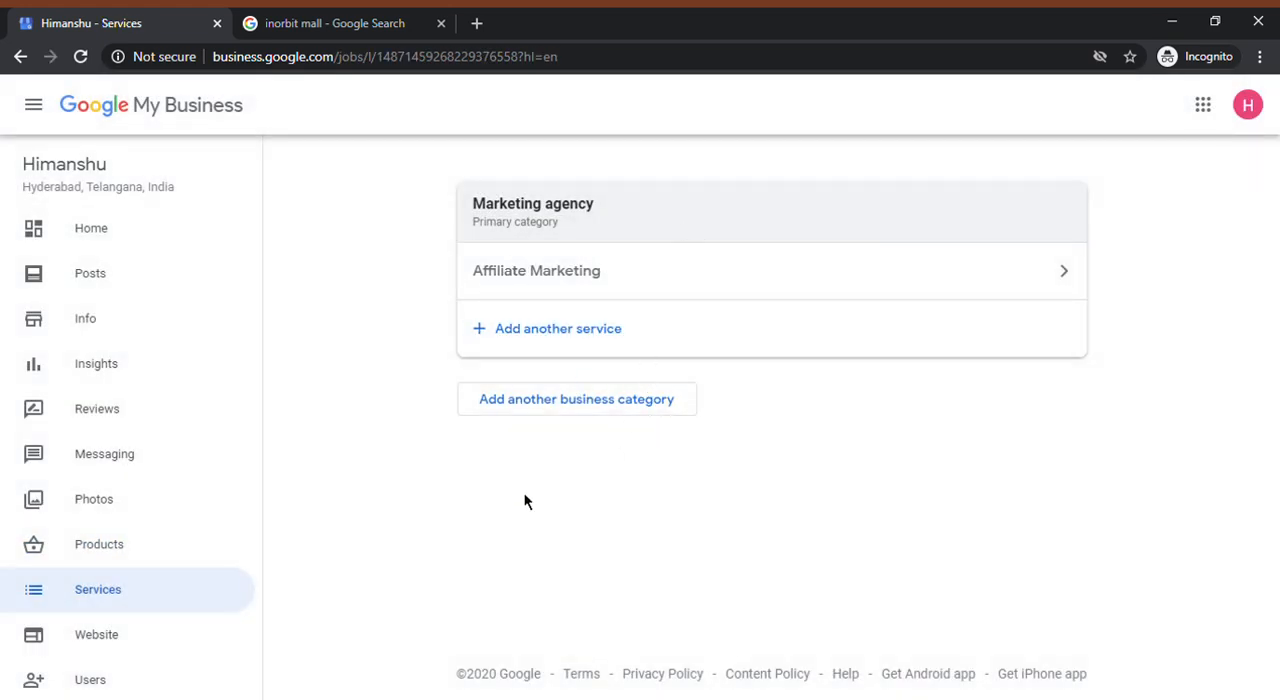
click(83, 652)
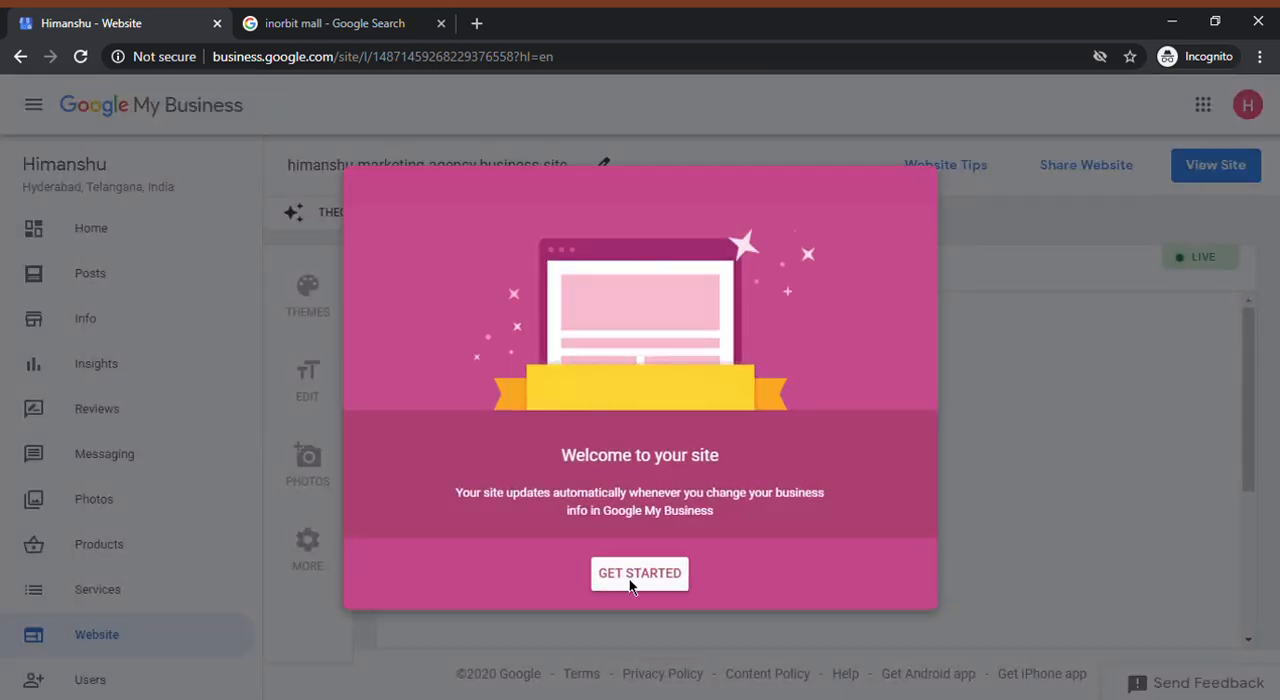
click(624, 576)
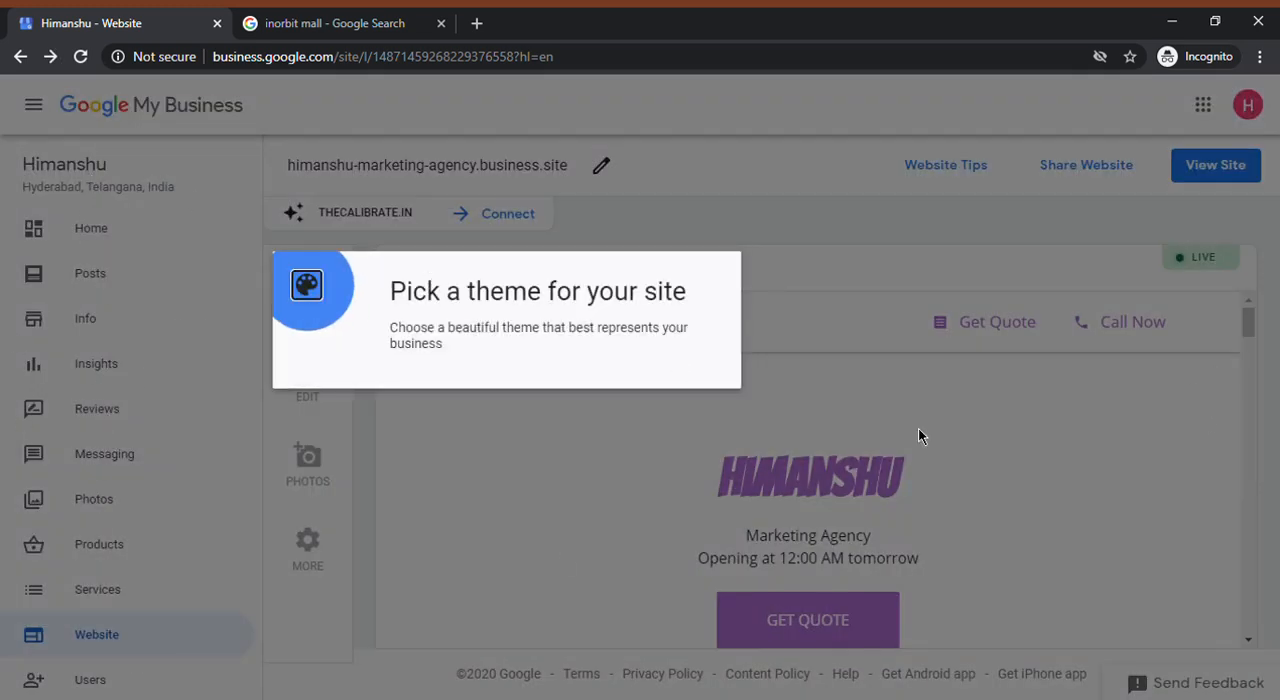
click(994, 348)
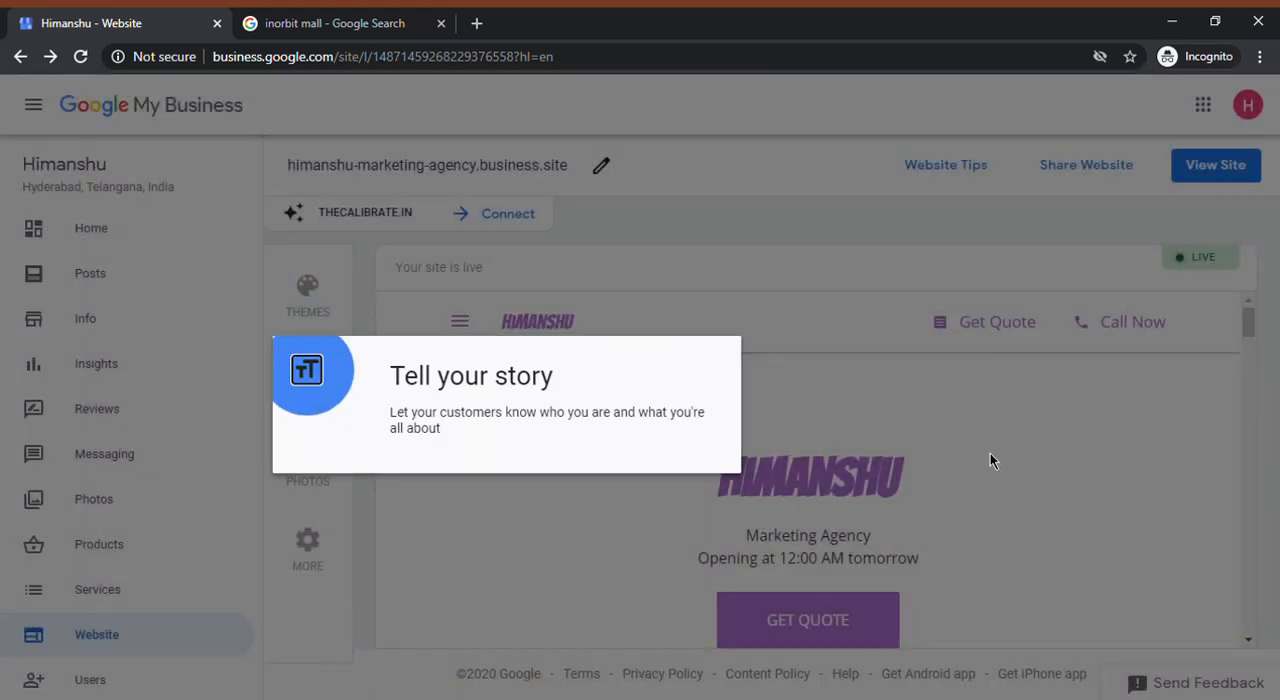
click(994, 458)
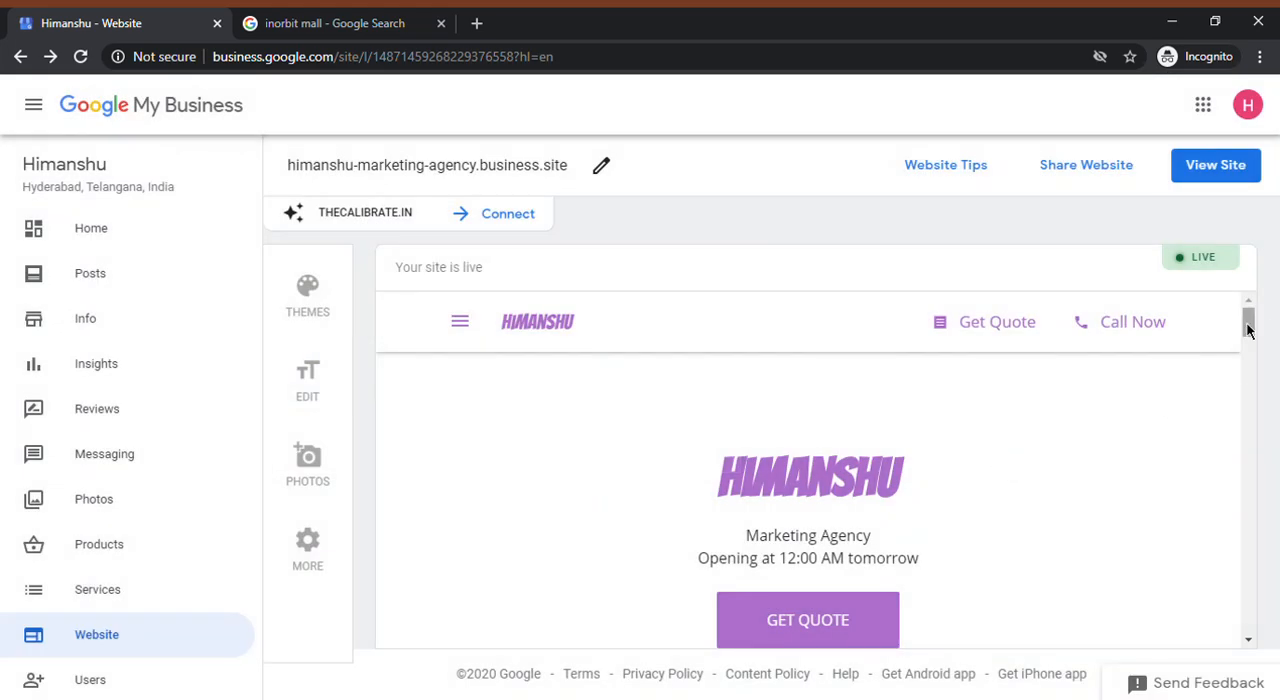
drag(1248, 330, 1229, 286)
View the listing's user management dialog and close it without adding users
scroll(143, 574, down, 4)
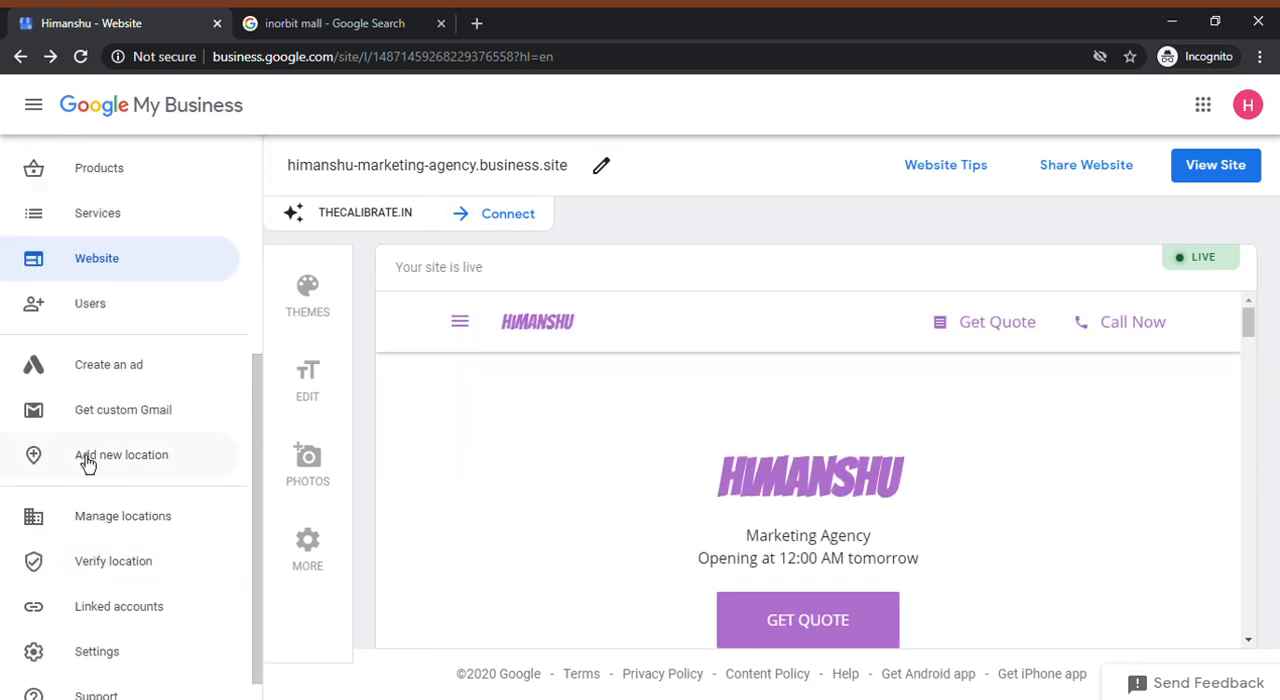
click(90, 323)
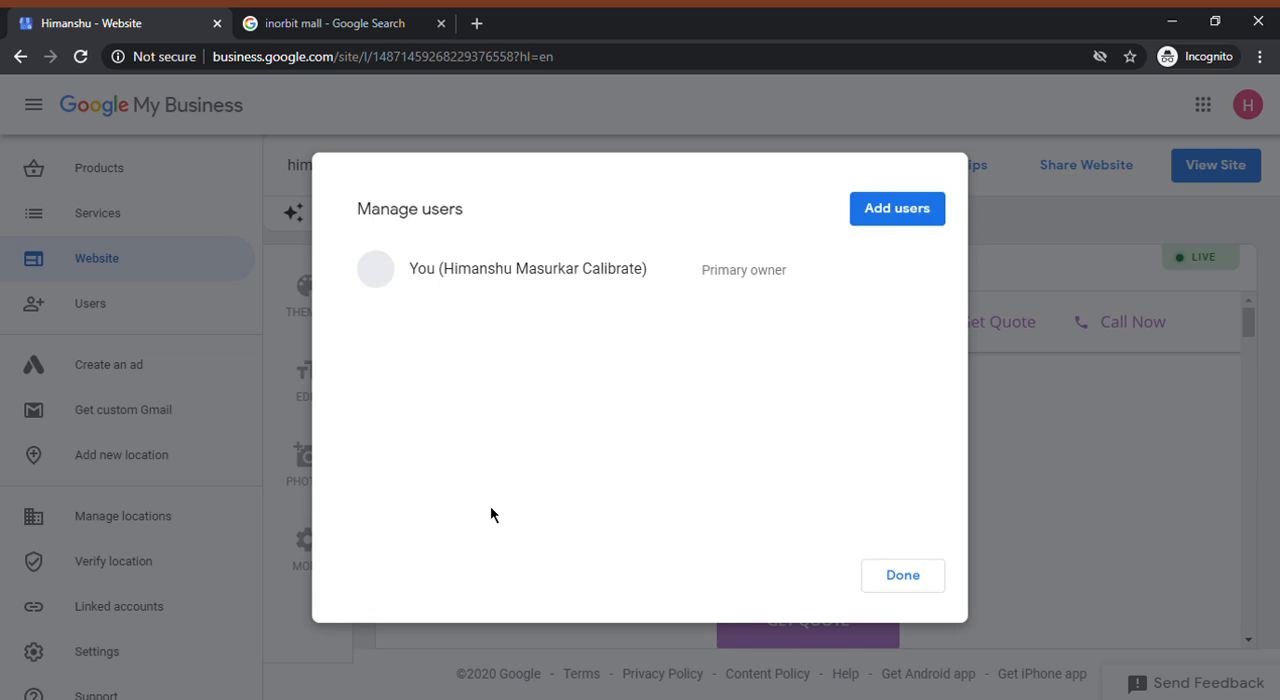
click(914, 584)
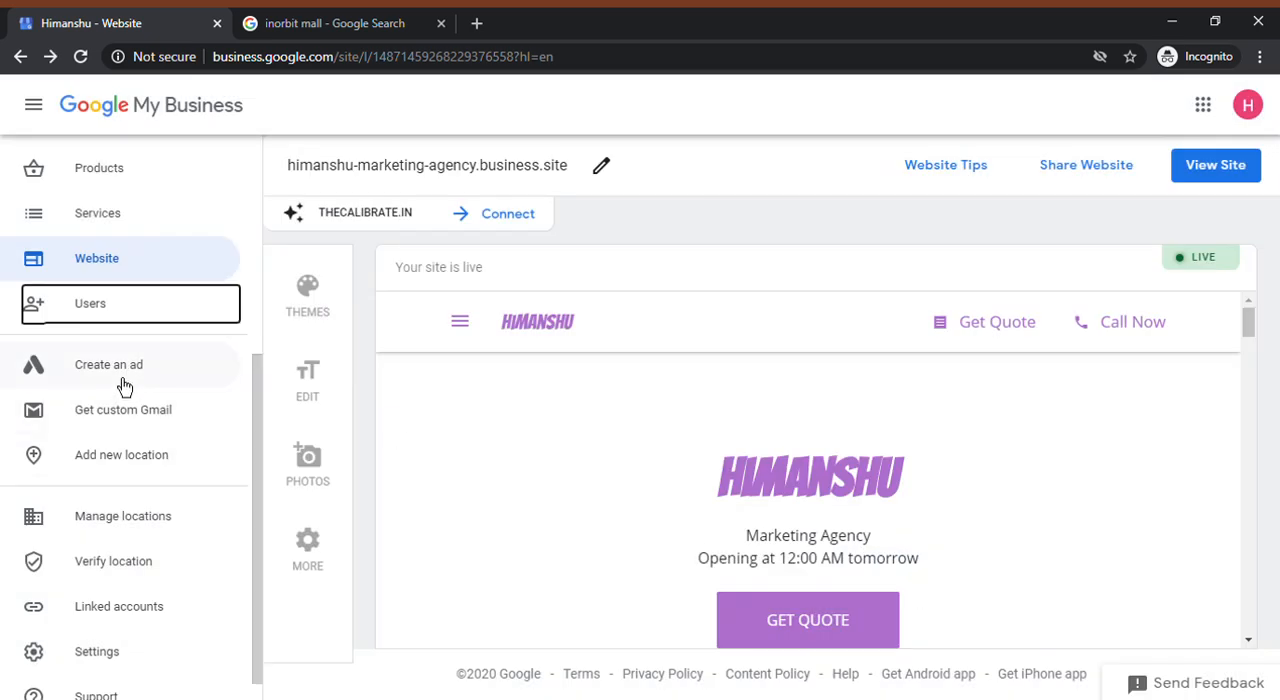
View the G Suite sign-up page for a custom Gmail address, and close it to return to the dashboard
click(115, 411)
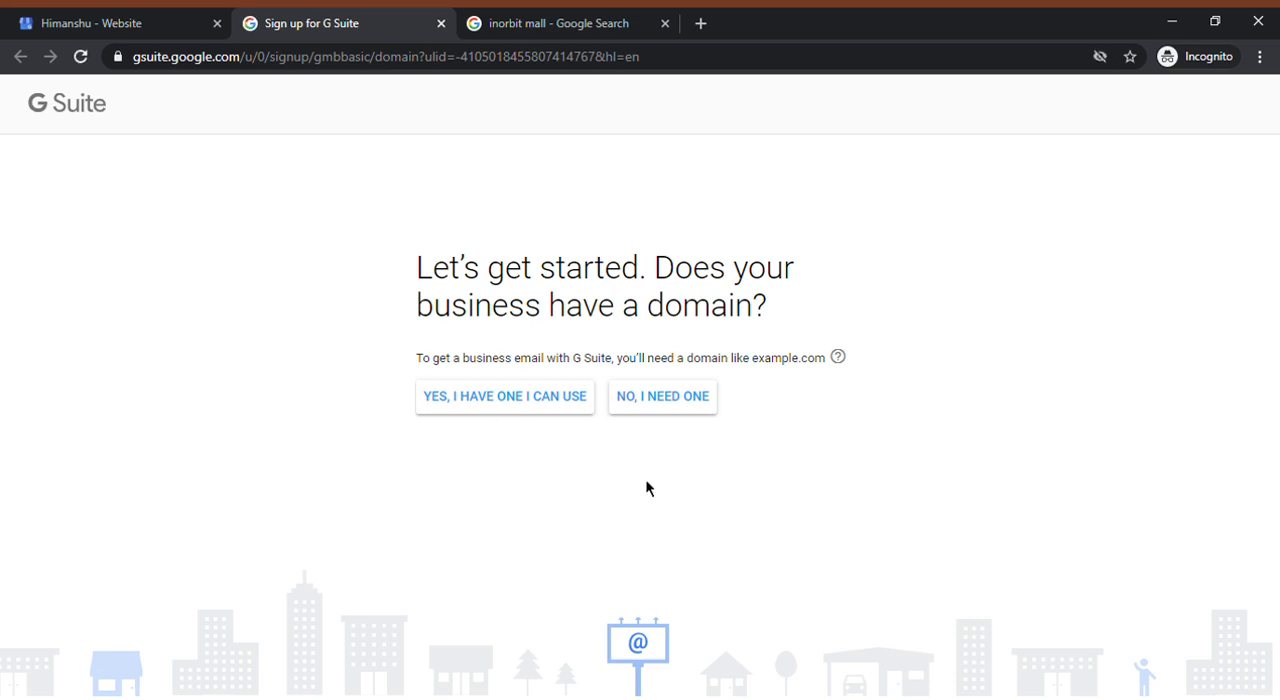
click(65, 14)
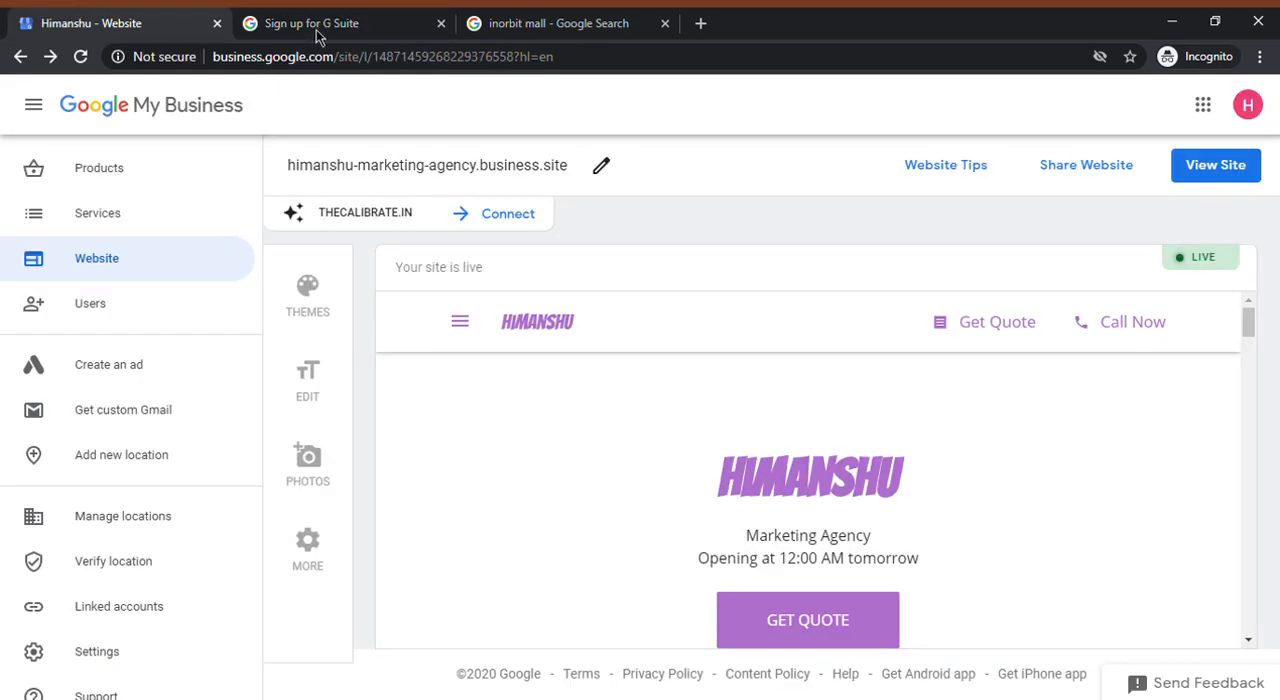
click(441, 23)
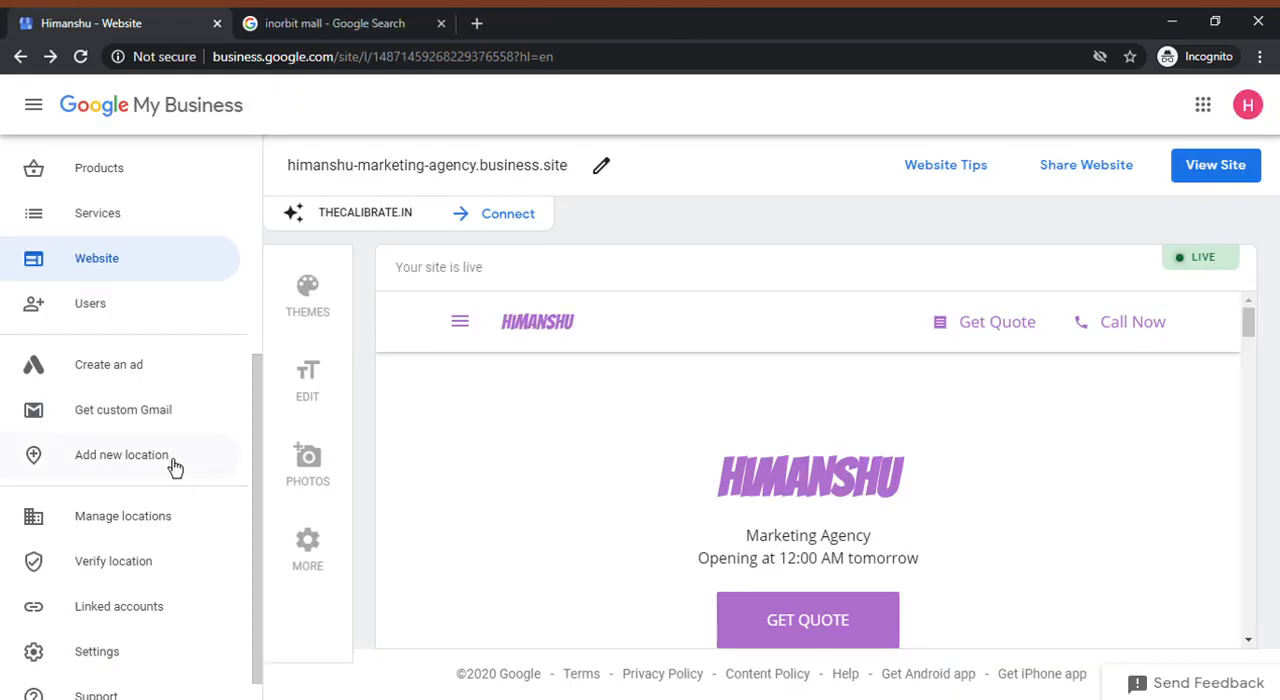
View the linked accounts and link requests, check the email notification settings, and return to the linked accounts
scroll(177, 468, down, 1)
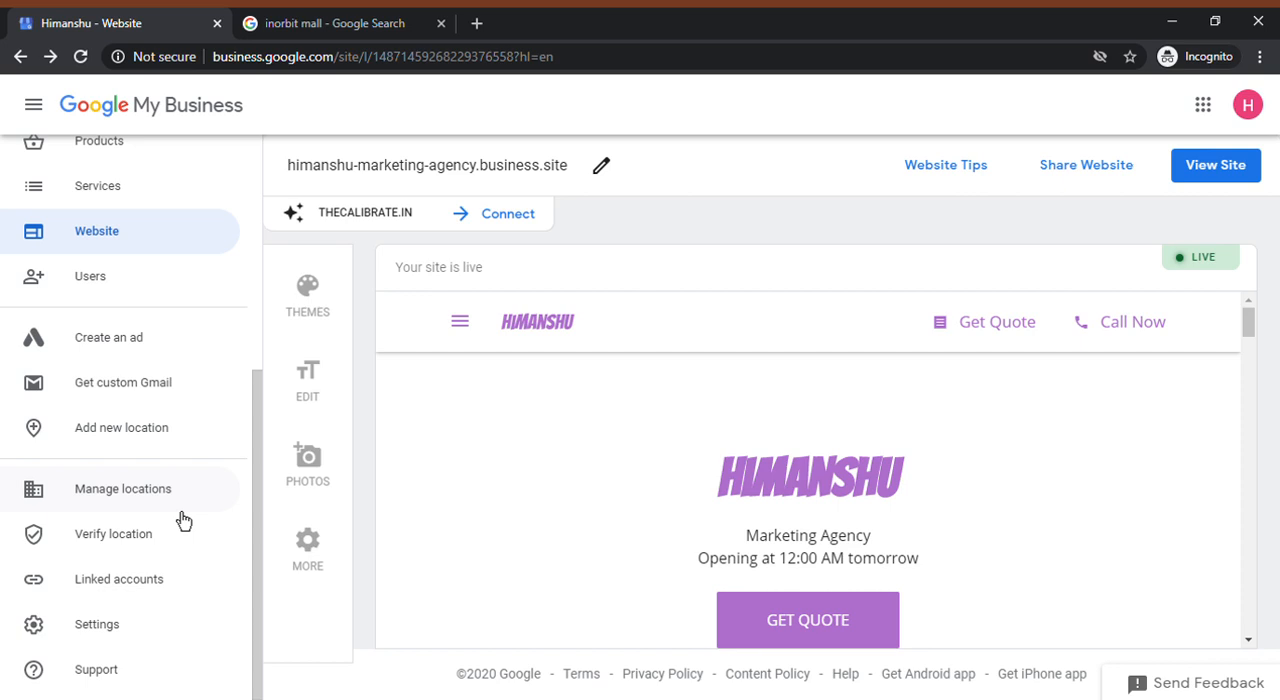
click(126, 586)
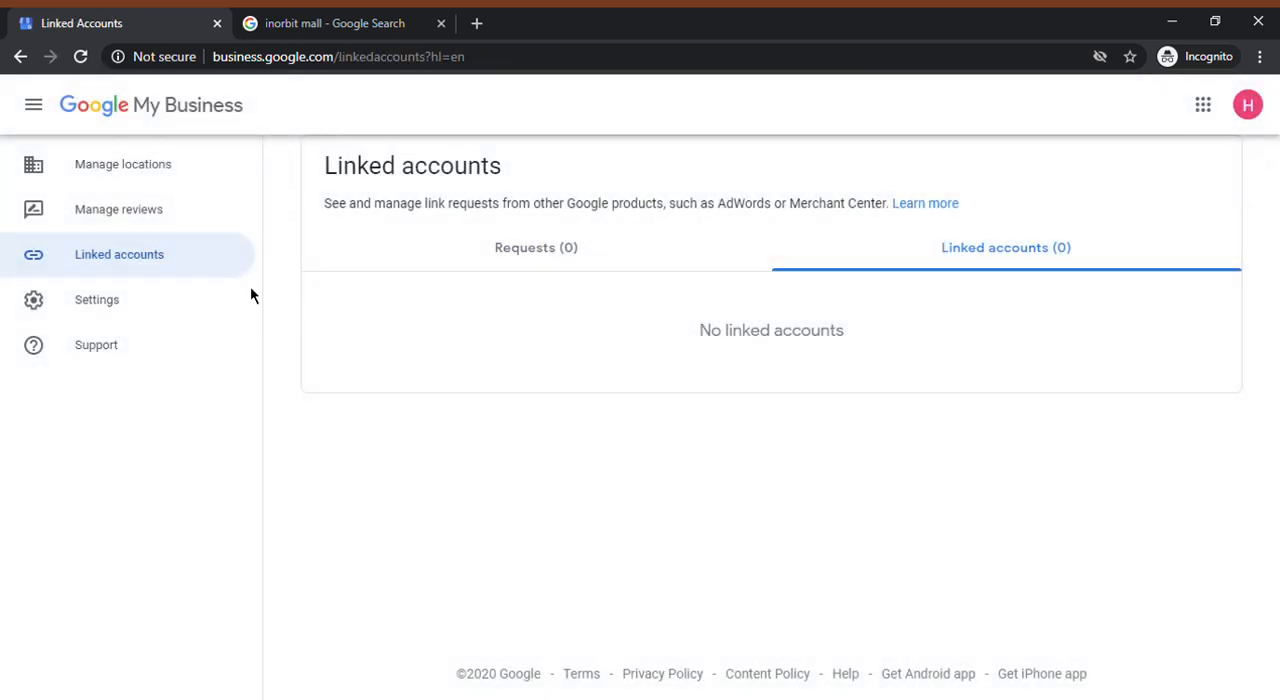
click(533, 265)
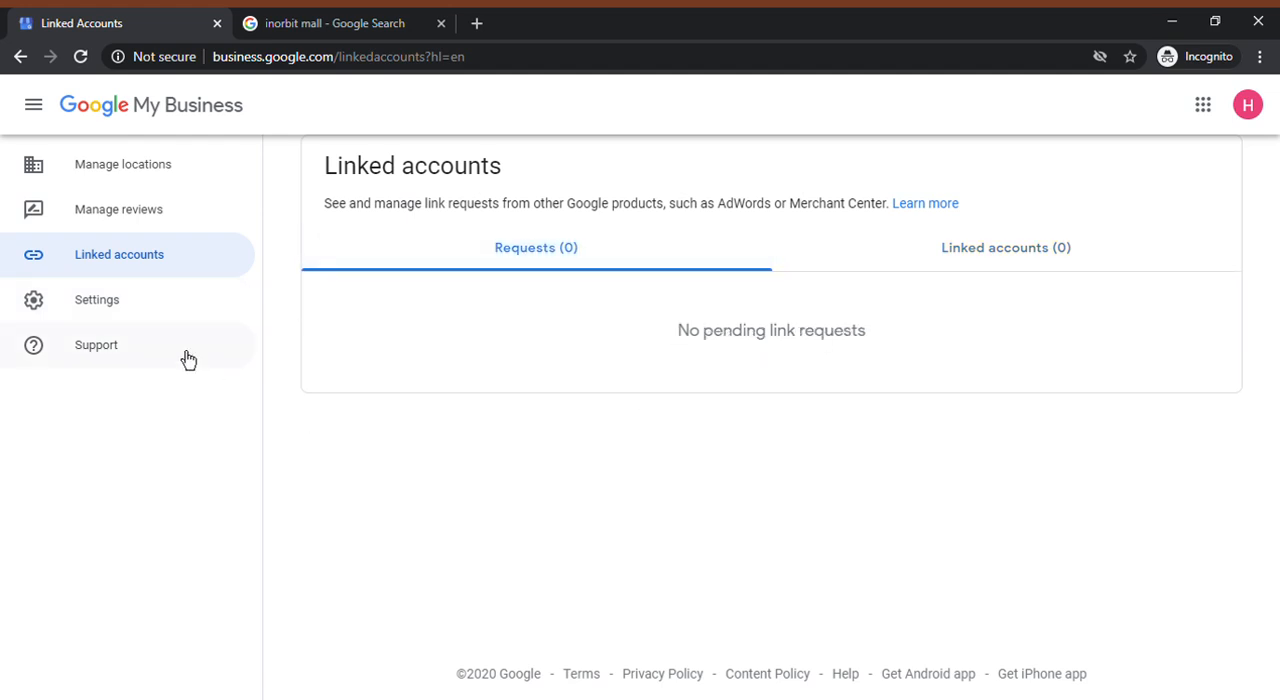
click(116, 307)
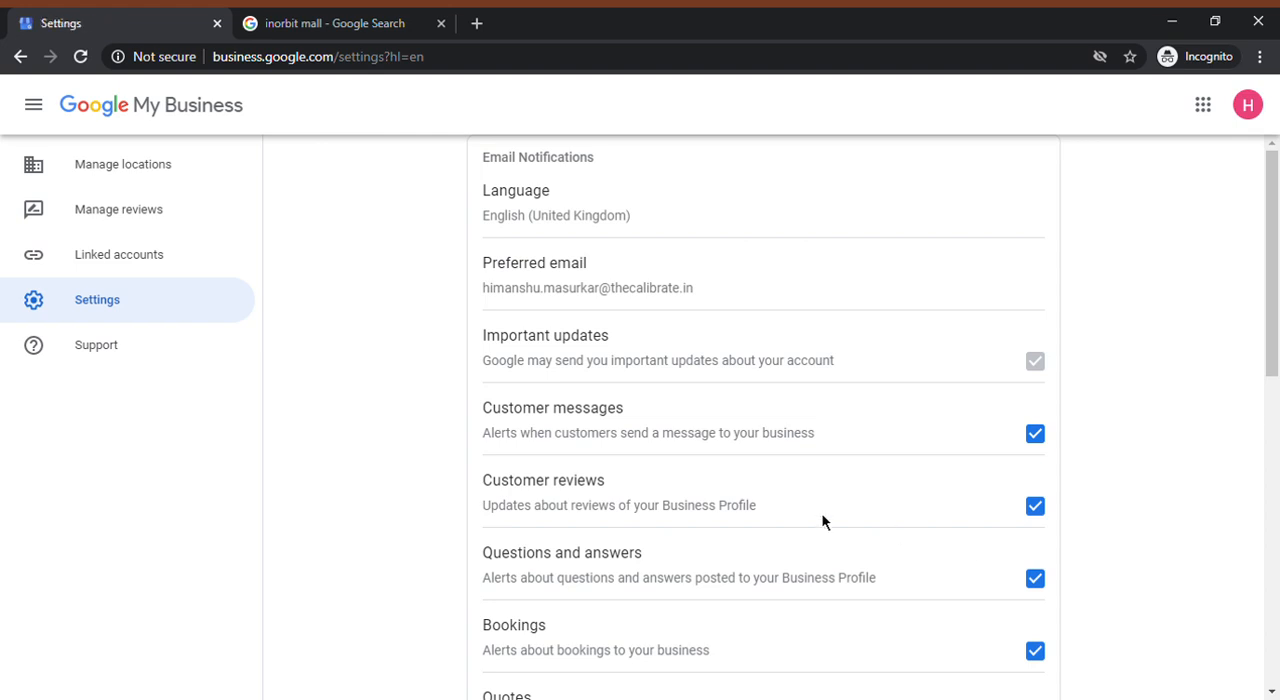
click(100, 262)
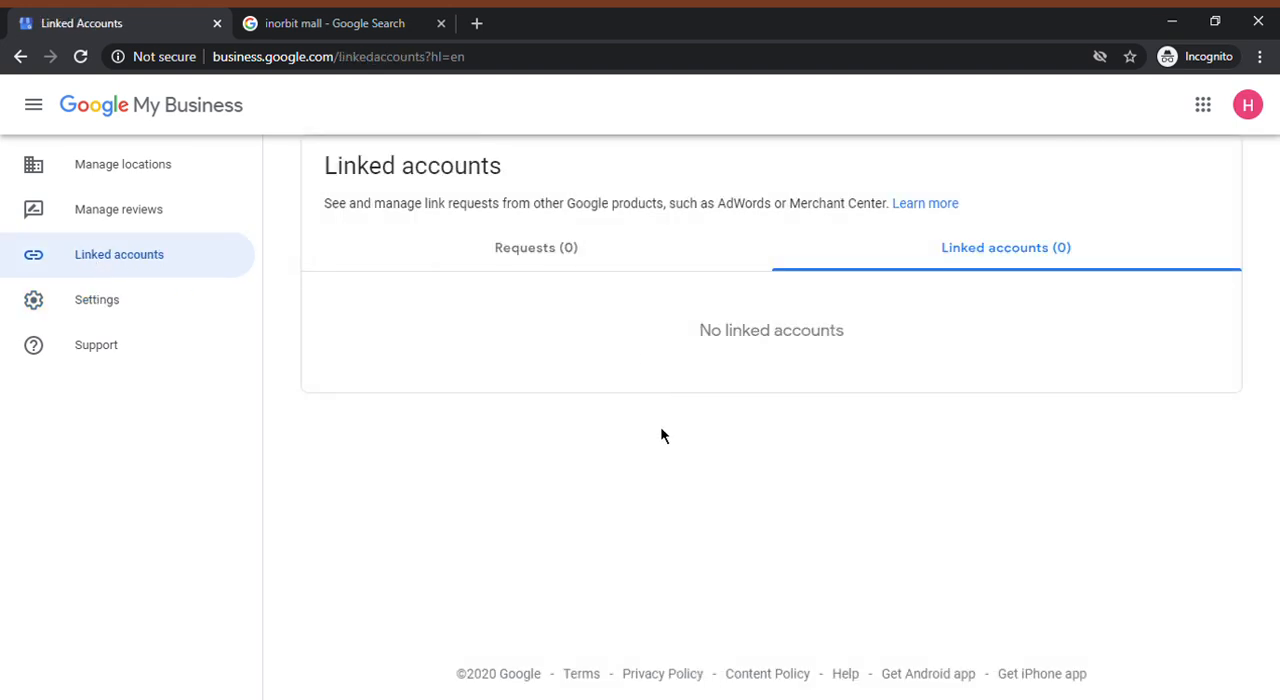
Open the Google Ads website in a new browser tab
click(478, 24)
text(ads)
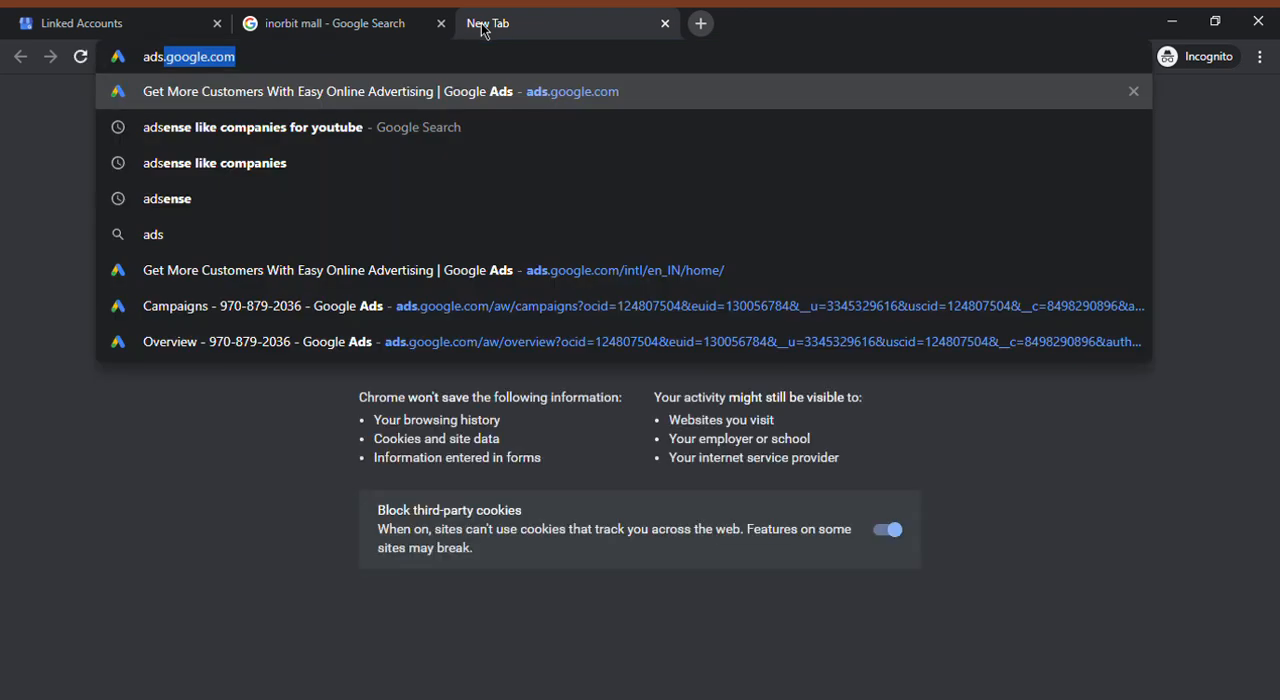
key(Return)
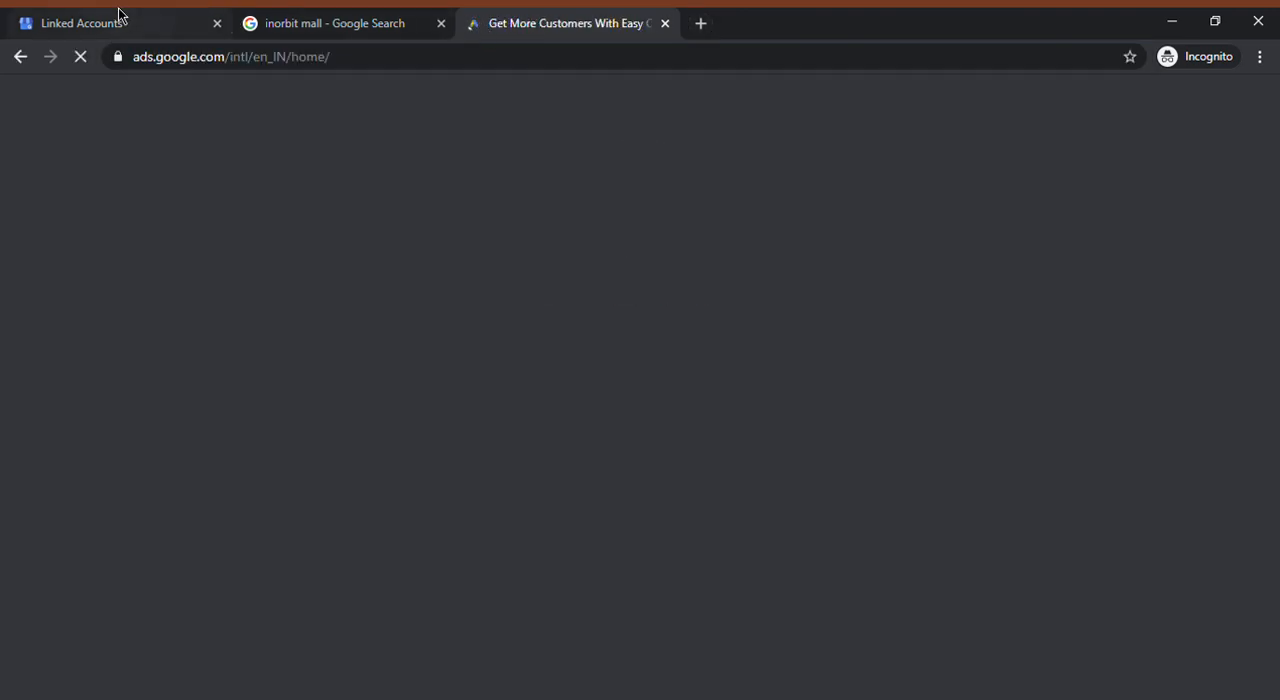
Show the pending link requests in Google My Business, and switch back to Google Ads
click(118, 20)
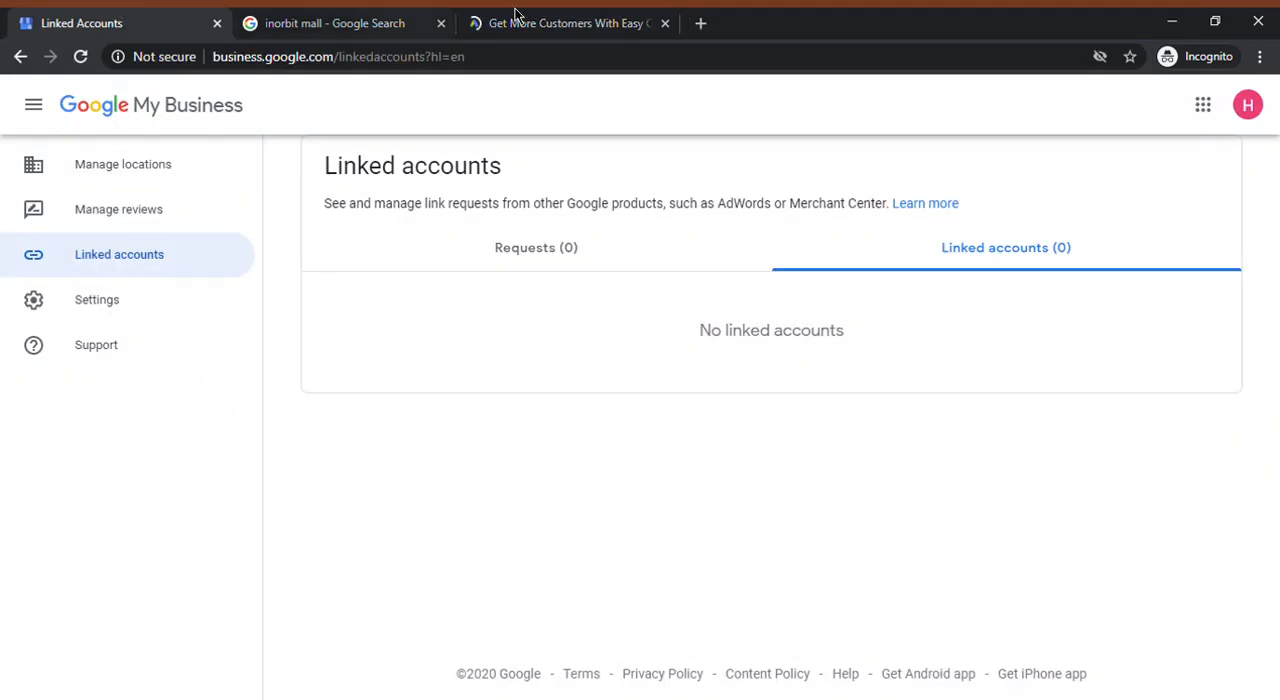
click(535, 250)
click(608, 18)
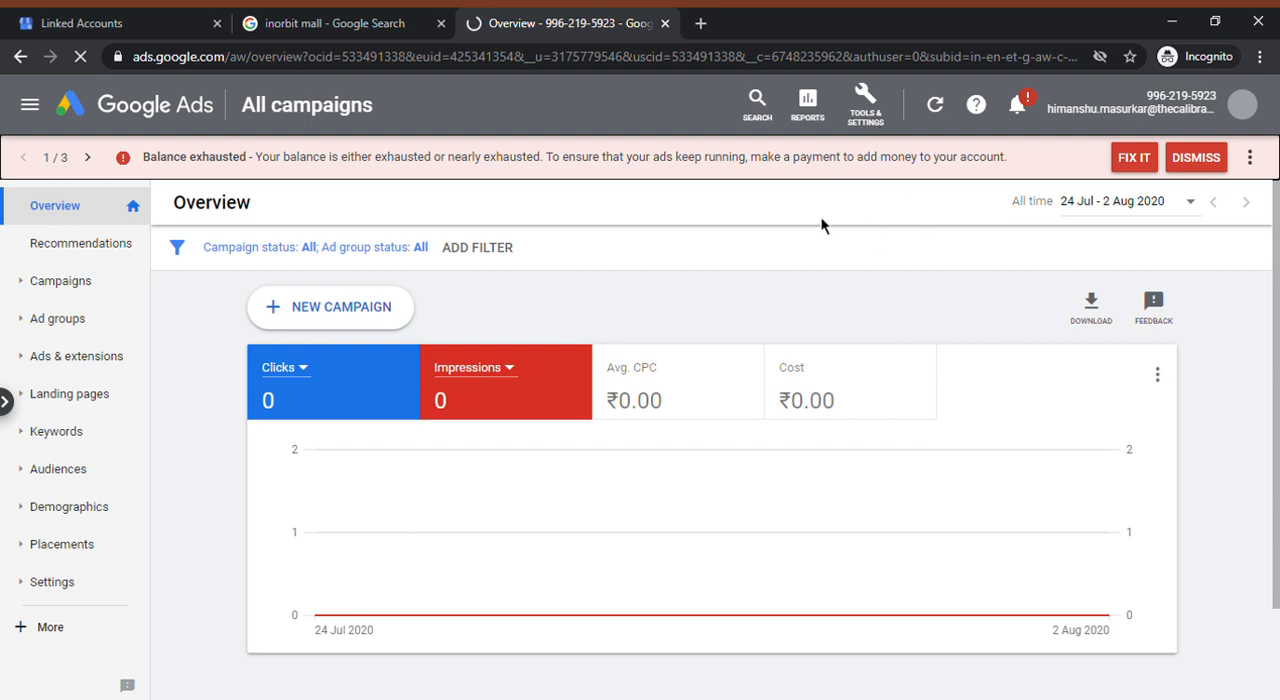
Open the linked accounts setup page in Google Ads
click(866, 114)
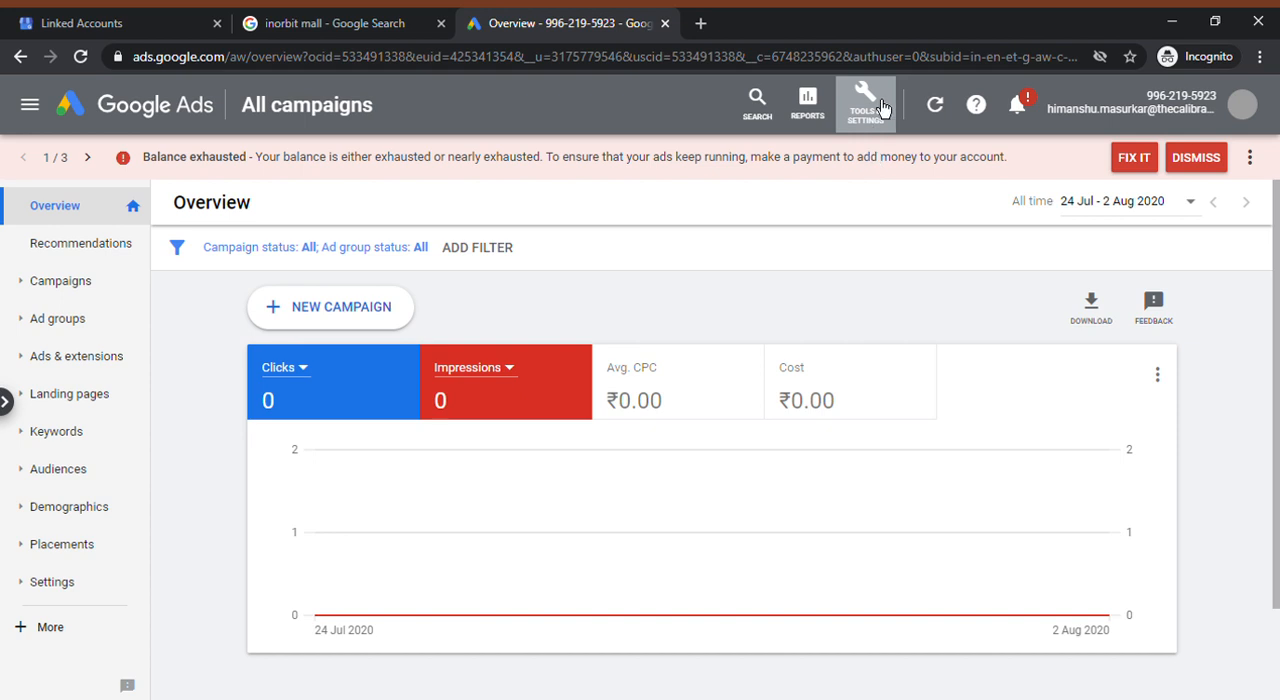
click(881, 107)
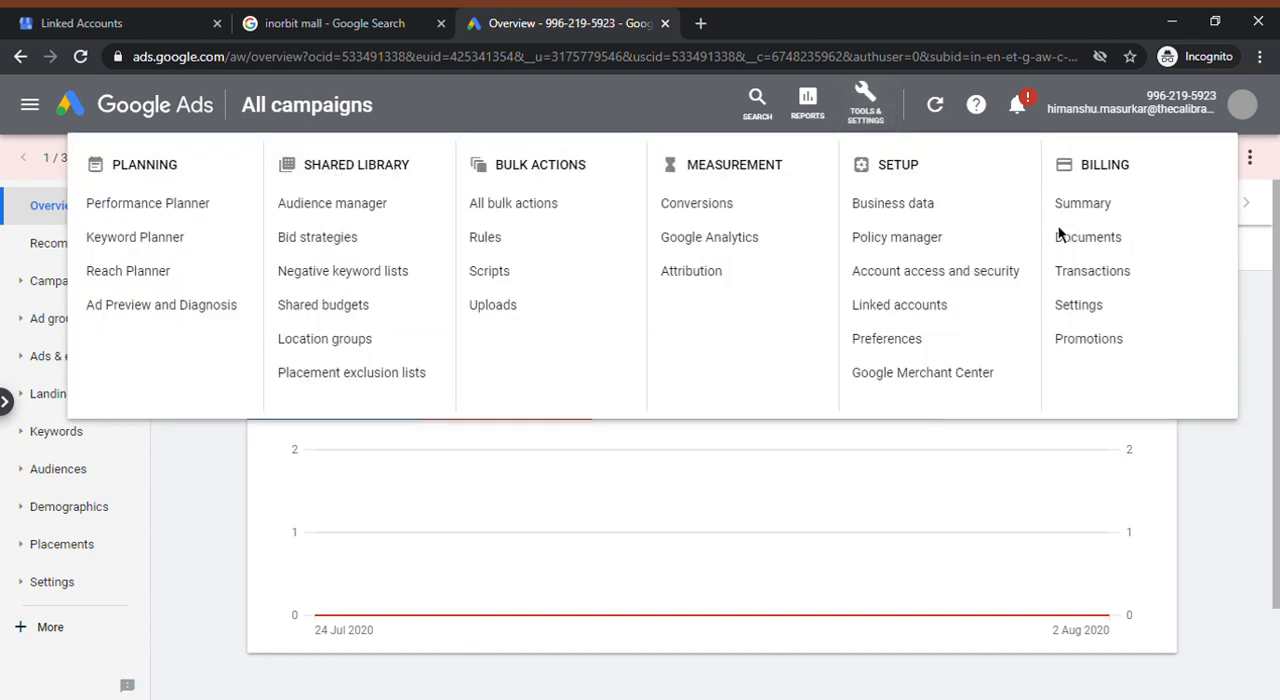
click(881, 319)
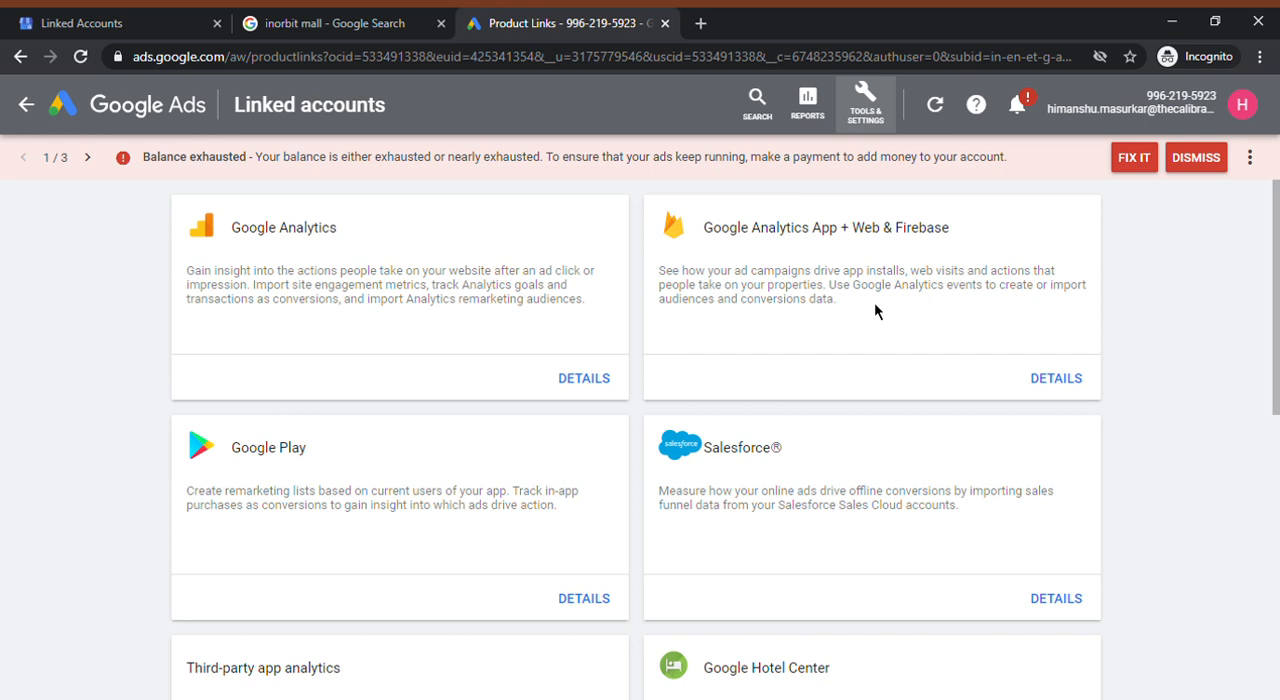
Compare the link requests in Google My Business with the linkable products listed in Google Ads
click(186, 16)
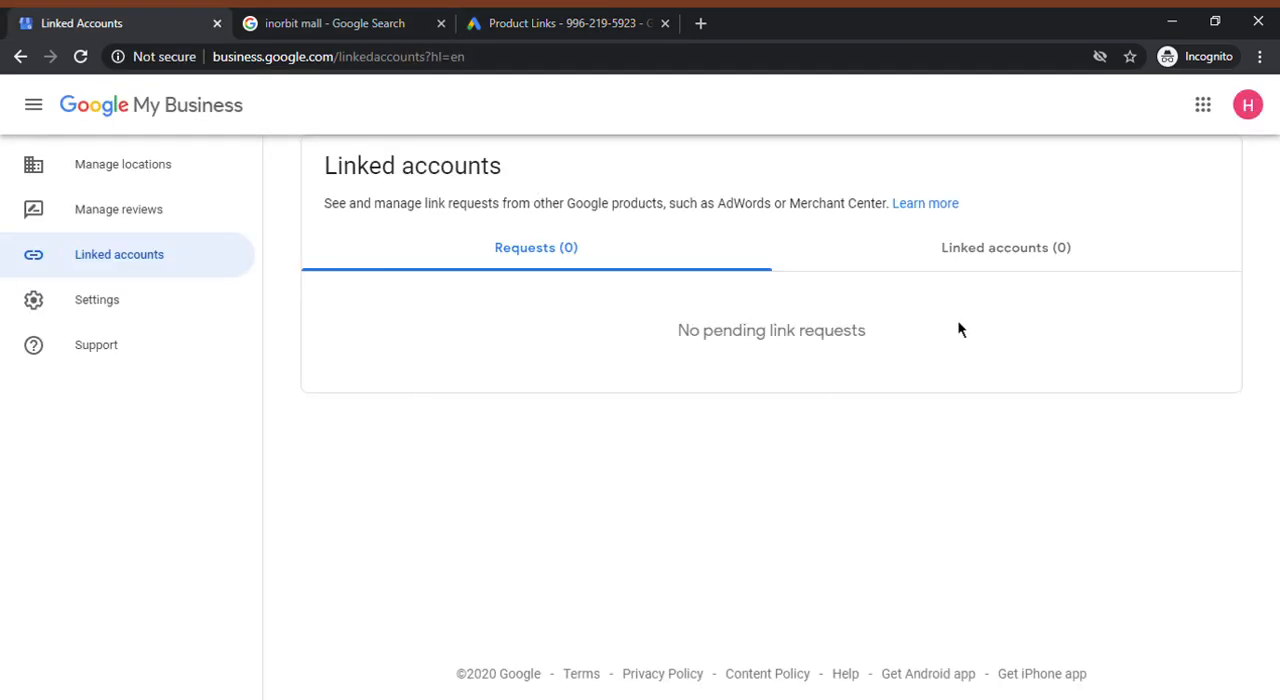
click(395, 16)
click(527, 15)
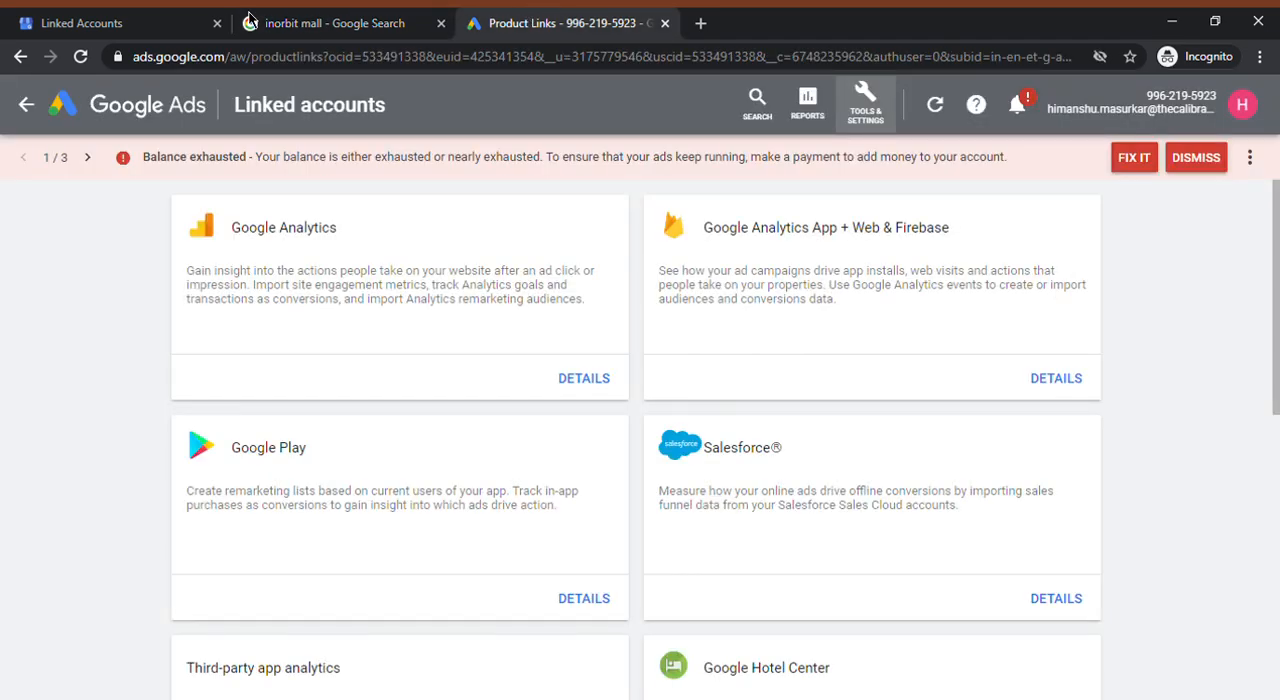
click(115, 16)
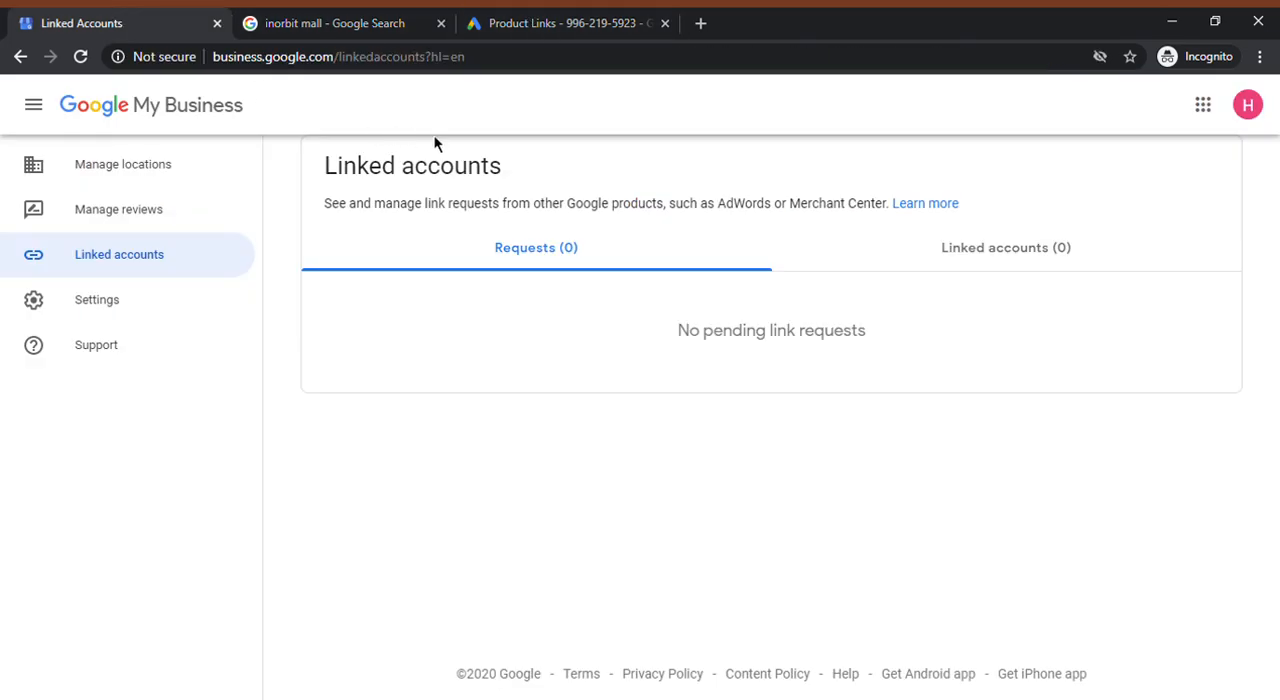
click(525, 18)
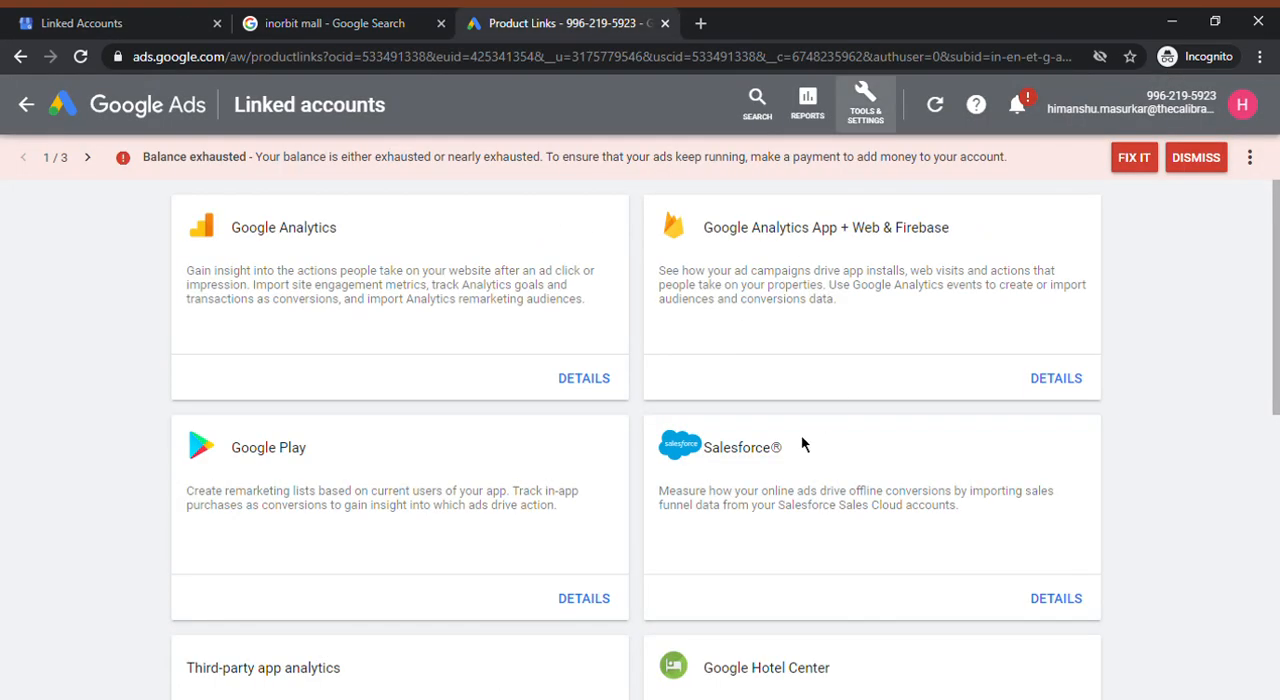
scroll(434, 460, down, 6)
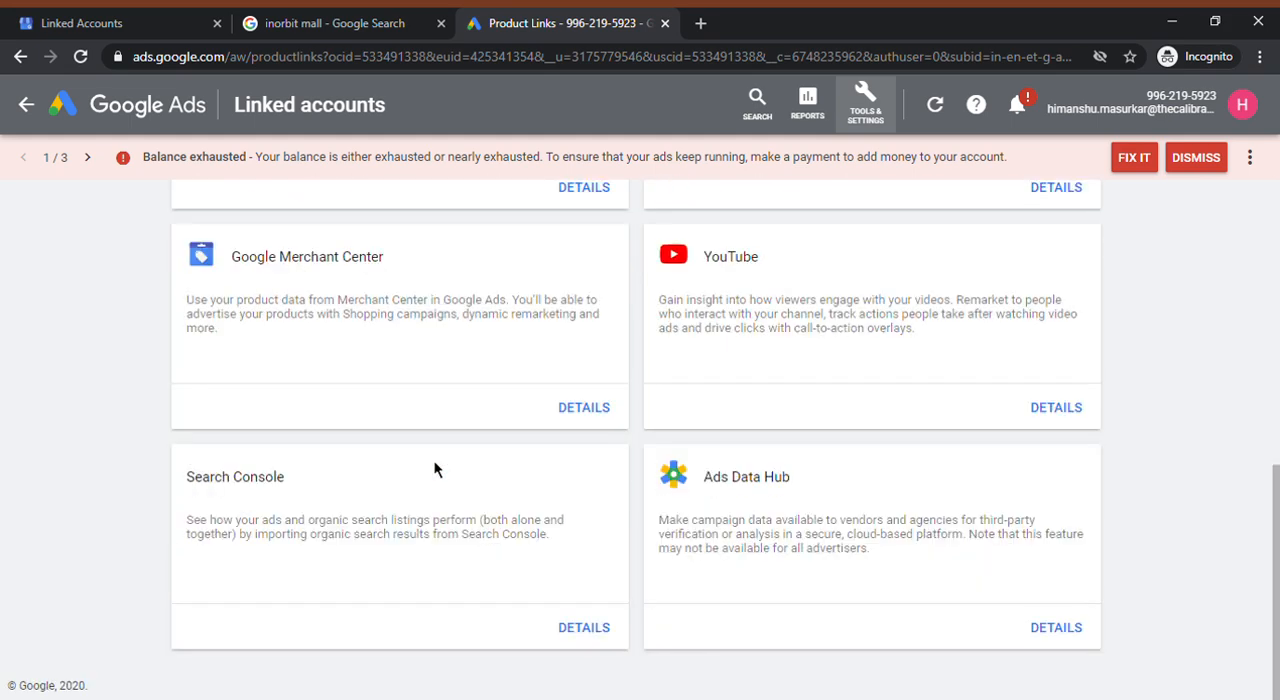
scroll(441, 490, up, 4)
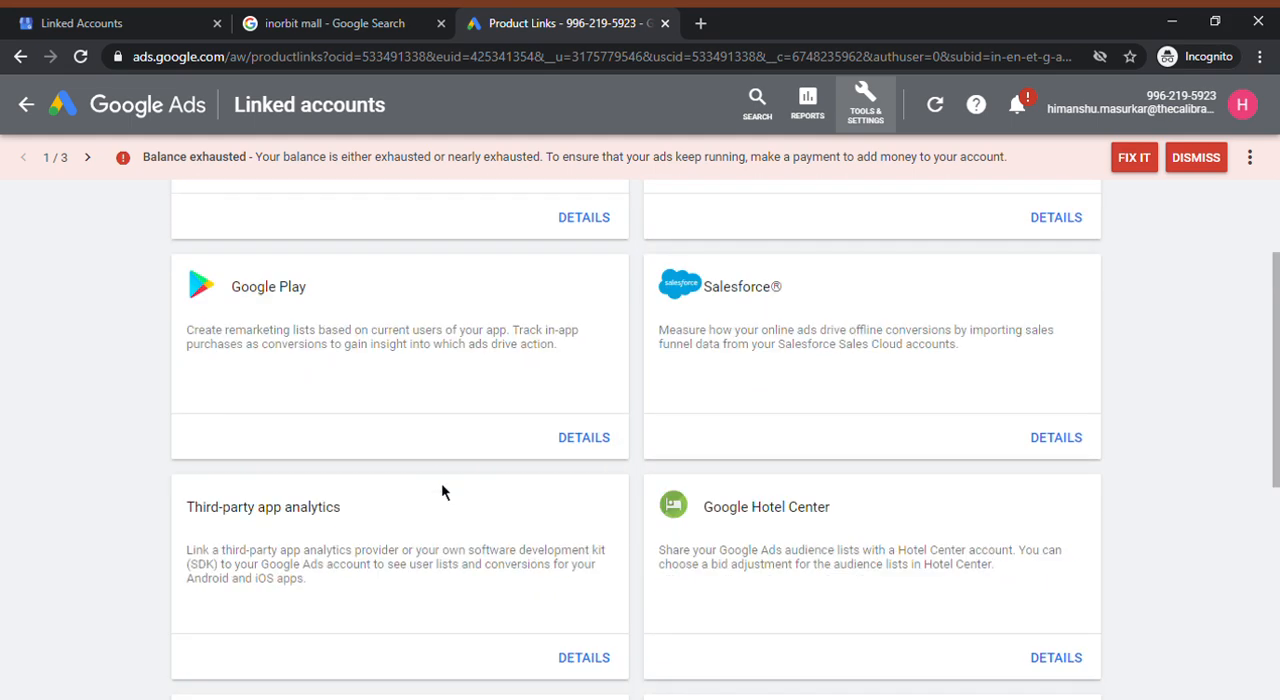
scroll(443, 491, up, 2)
mouse_move(1277, 318)
mouse_down()
mouse_move(1277, 604)
mouse_move(1277, 255)
mouse_move(1277, 592)
mouse_move(1275, 306)
mouse_up()
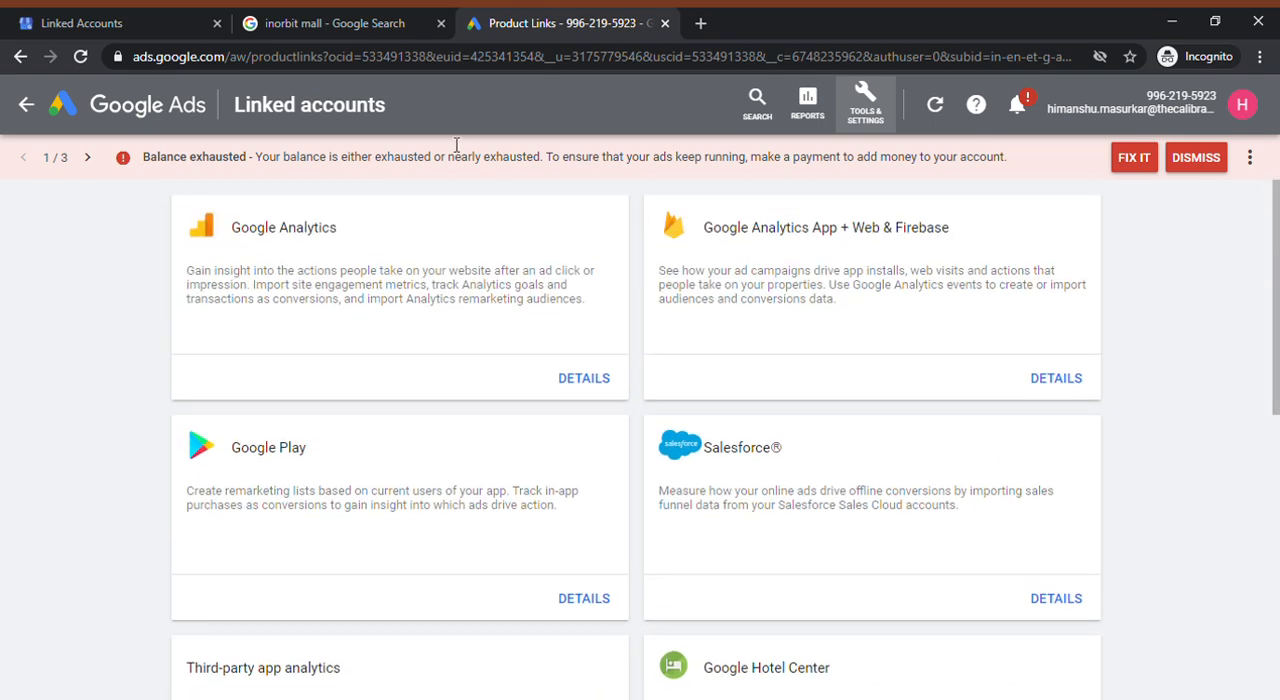
Return to the Google My Business listing's dashboard and start creating an ad
click(290, 35)
click(55, 20)
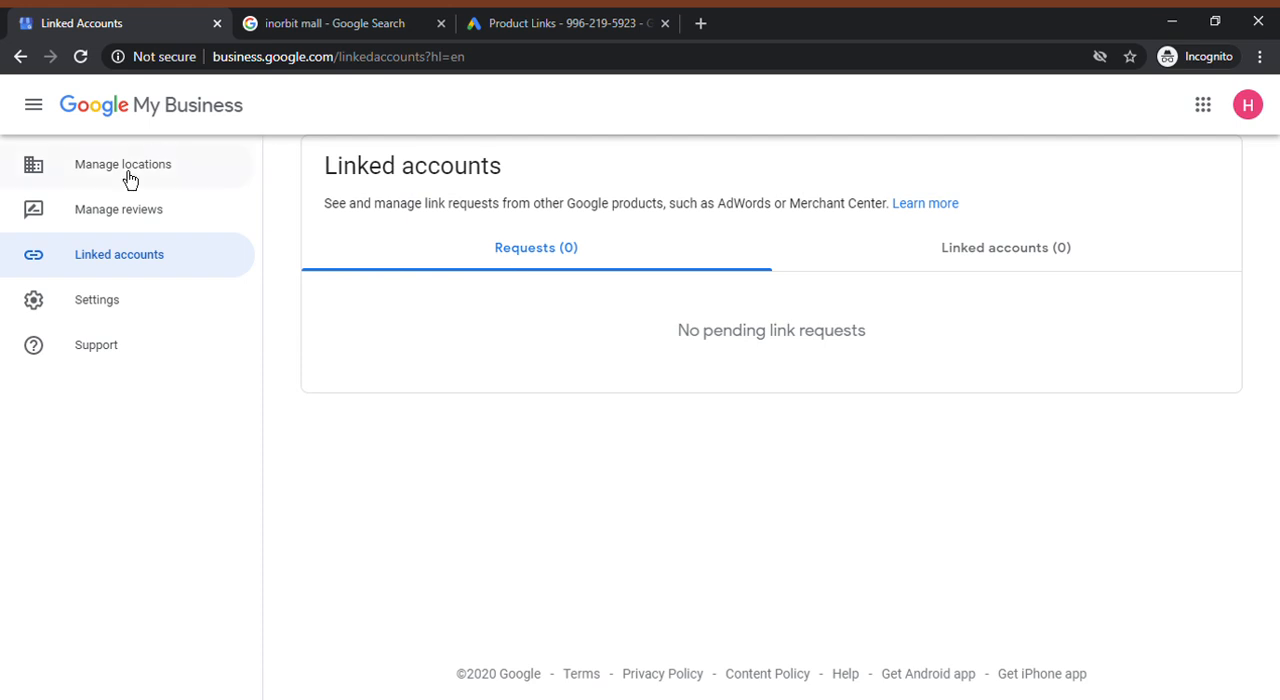
click(100, 108)
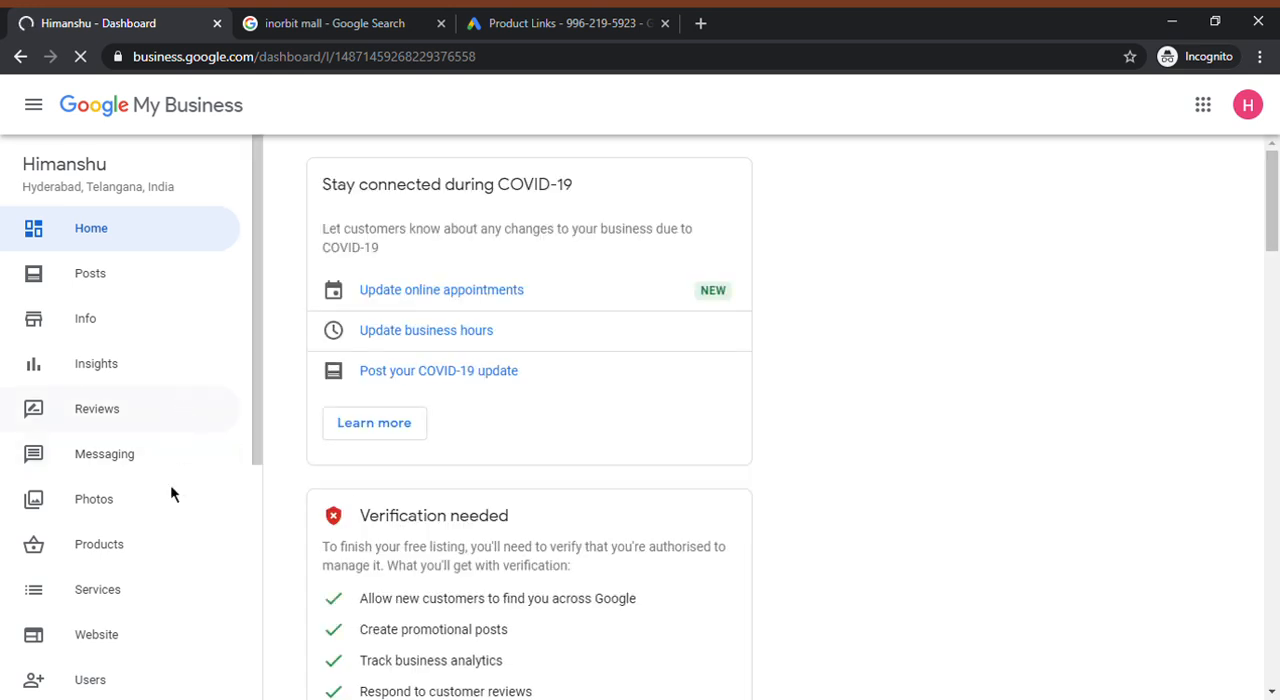
scroll(175, 515, down, 3)
scroll(178, 541, down, 1)
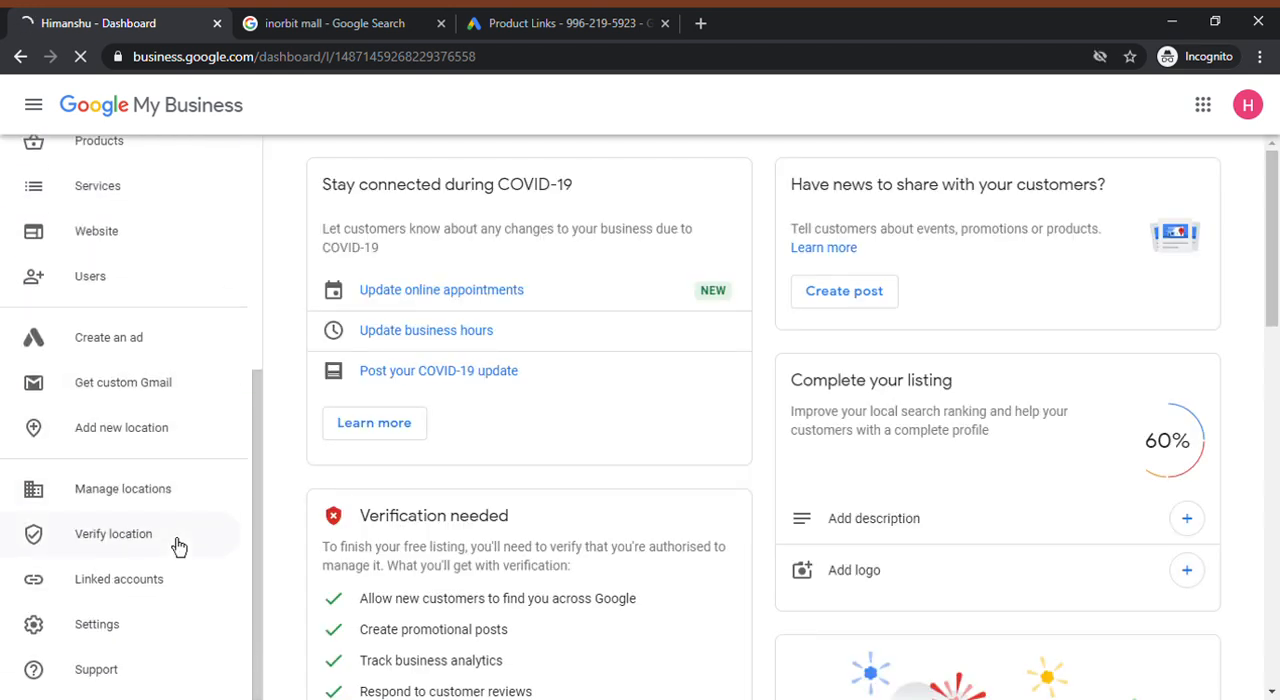
click(112, 352)
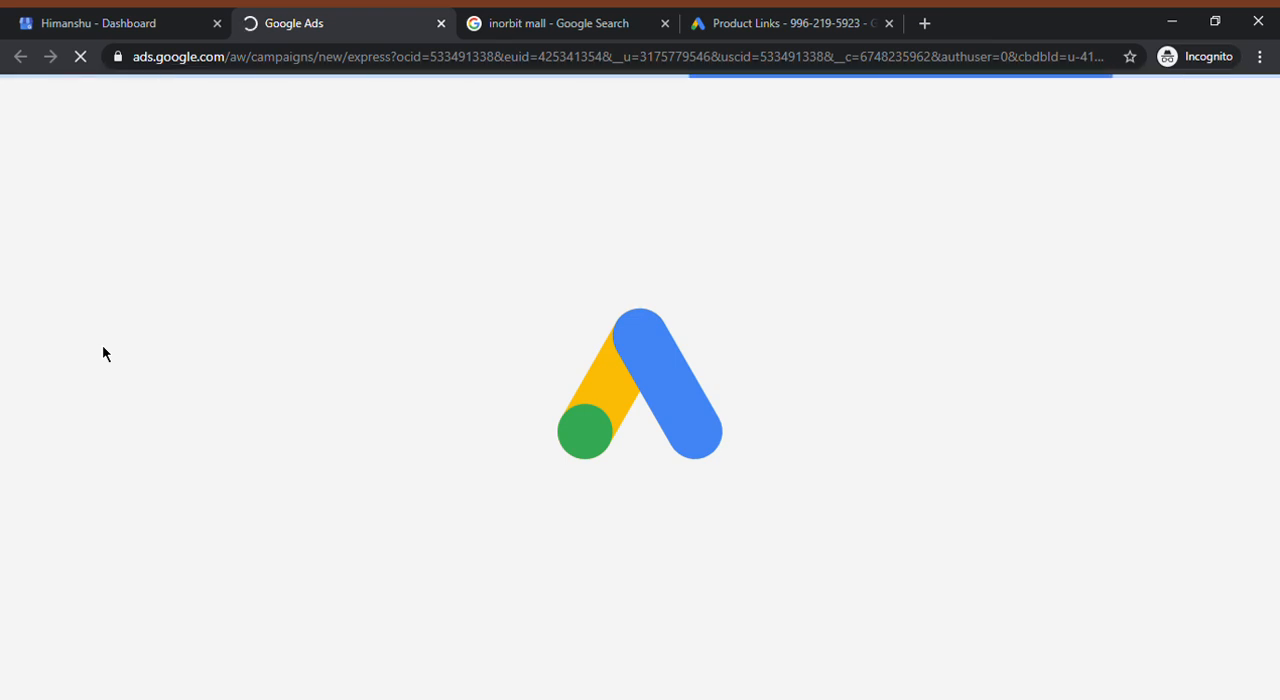
Keep "Get more calls" as the new campaign's advertising goal and continue to the business and audience stage
click(92, 12)
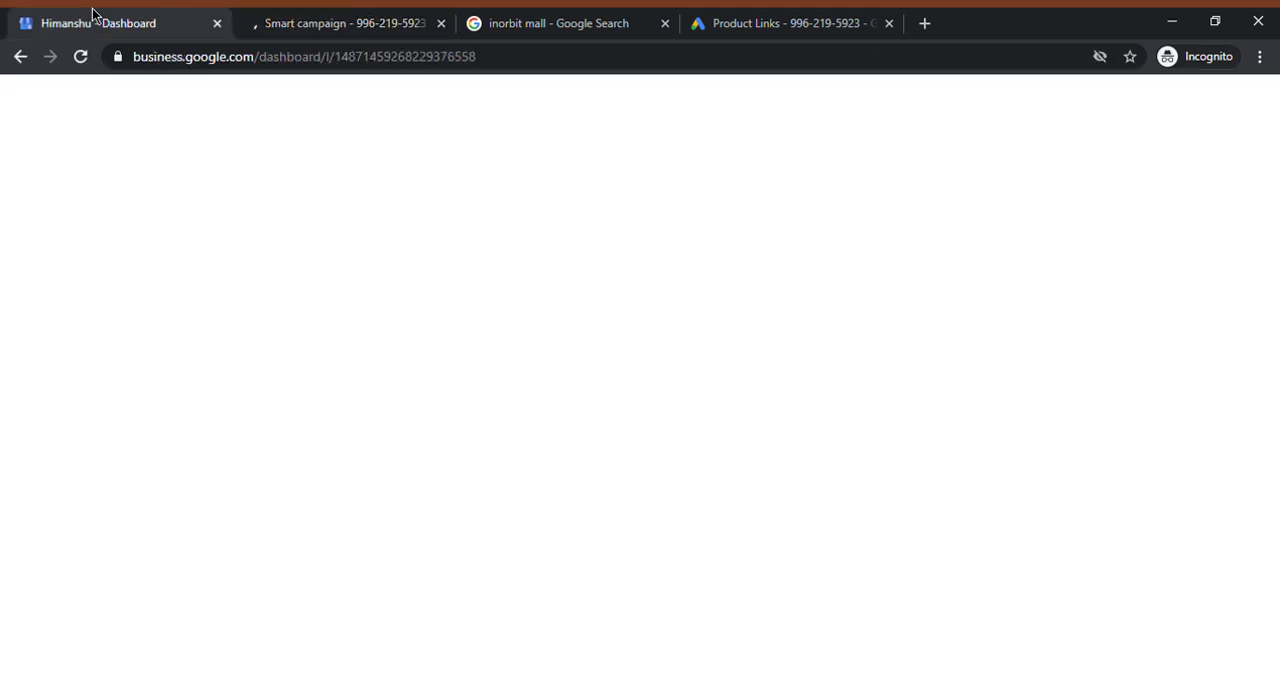
click(325, 17)
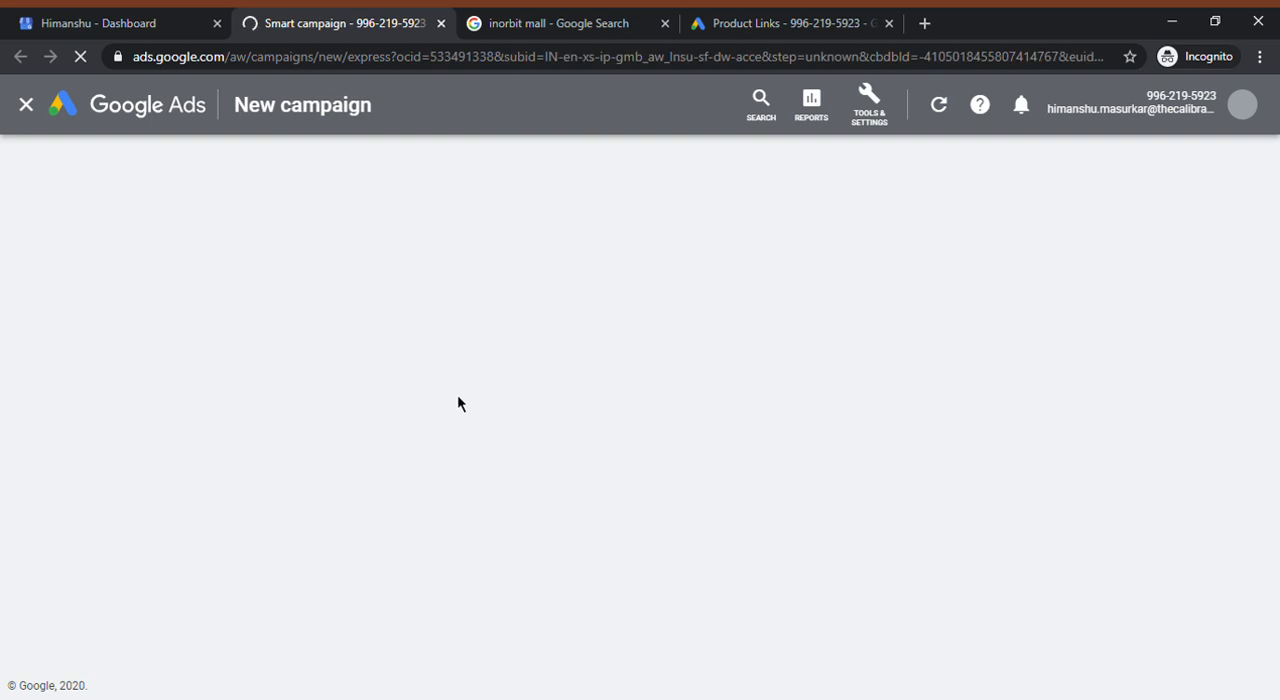
click(14, 18)
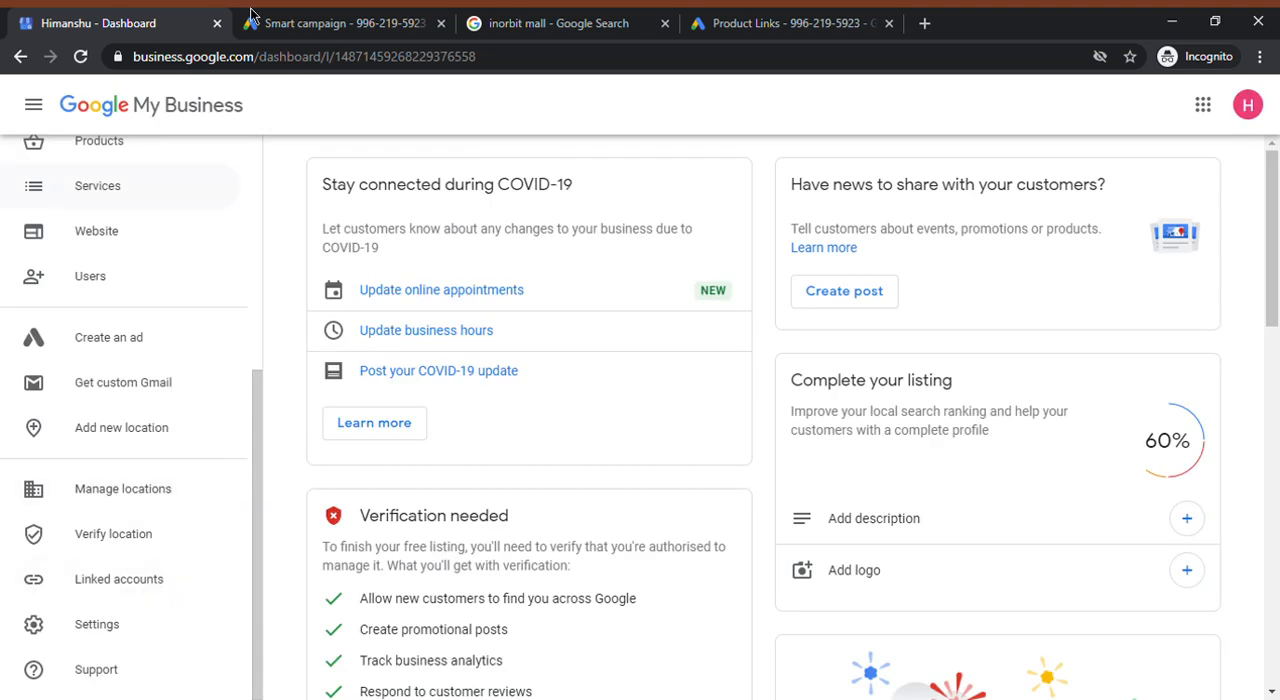
click(300, 22)
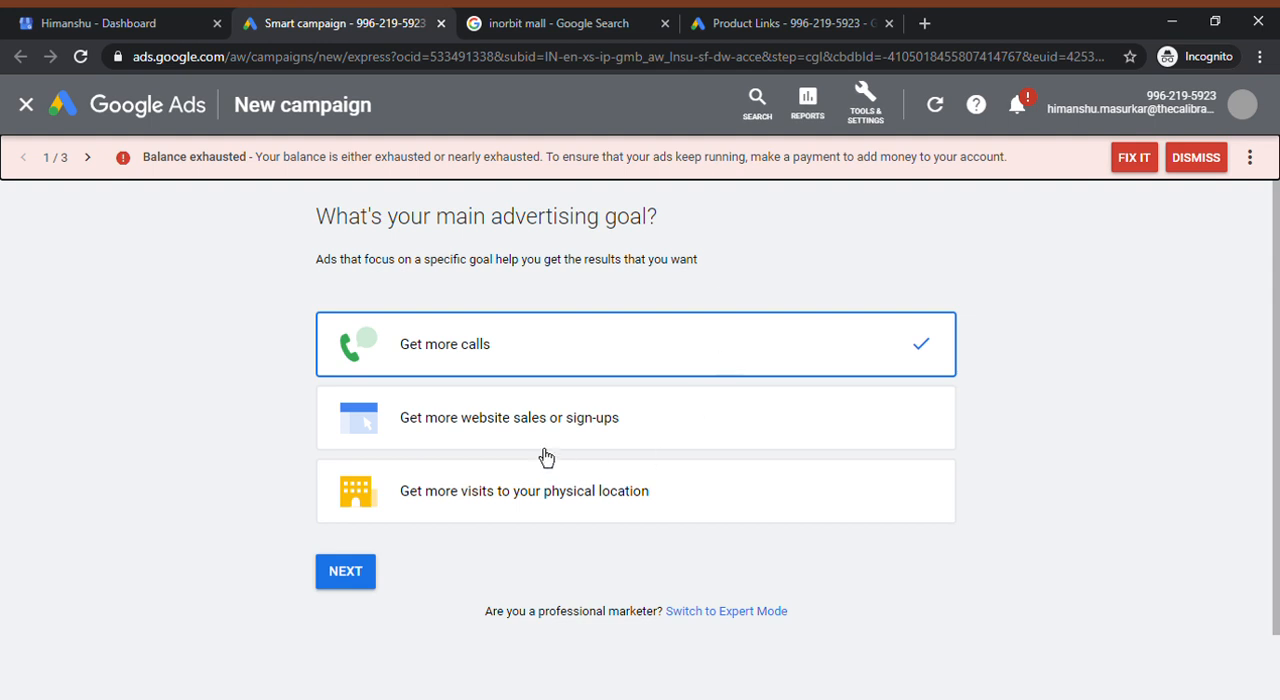
click(347, 574)
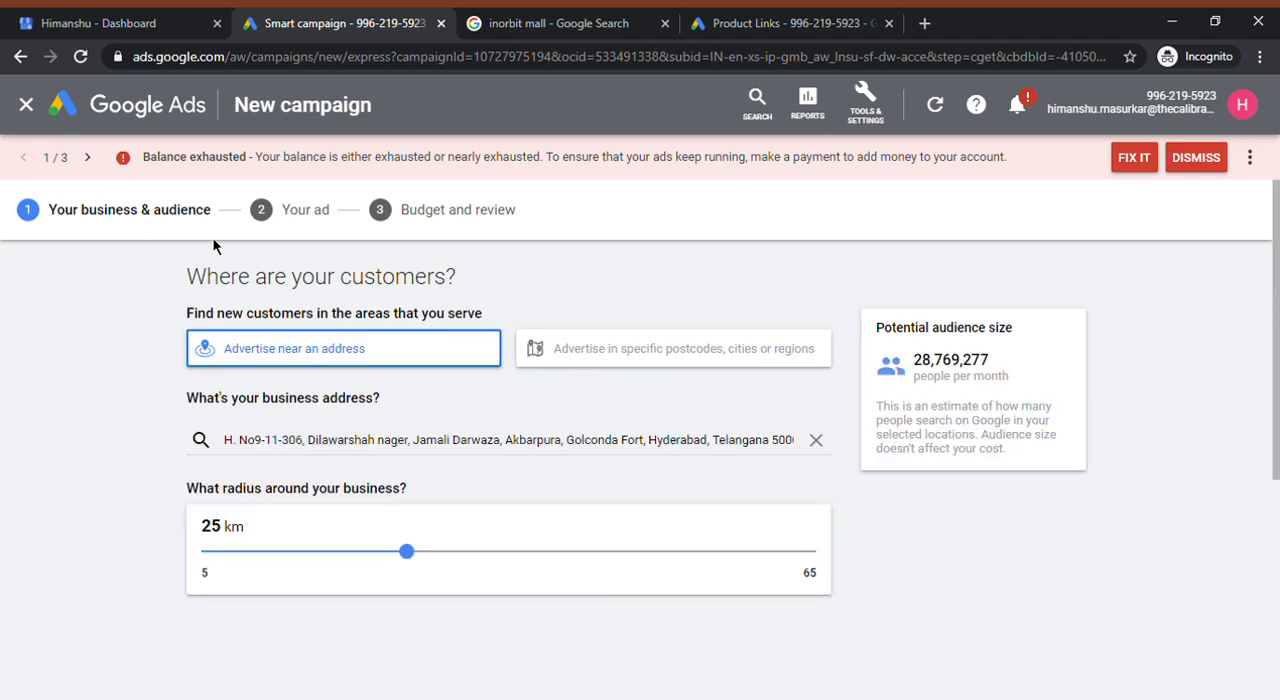
Close the campaign setup and open the linked accounts from the Google My Business dashboard
click(170, 15)
scroll(187, 490, up, 3)
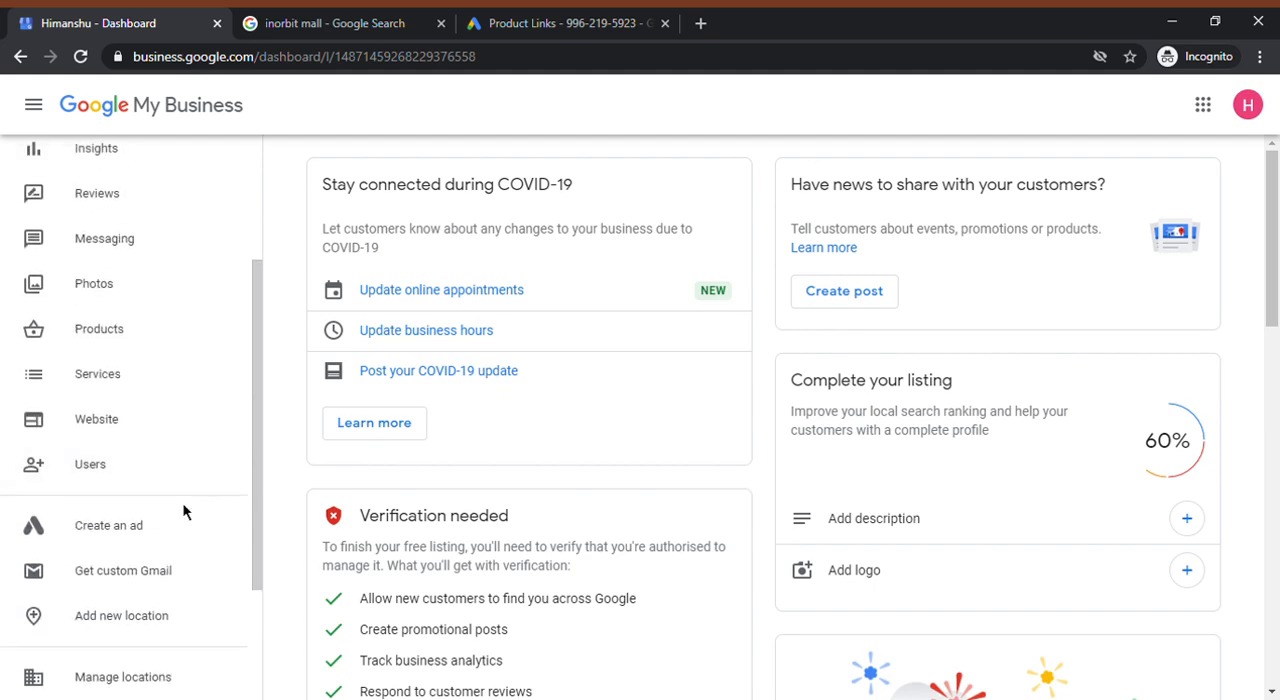
scroll(183, 509, down, 3)
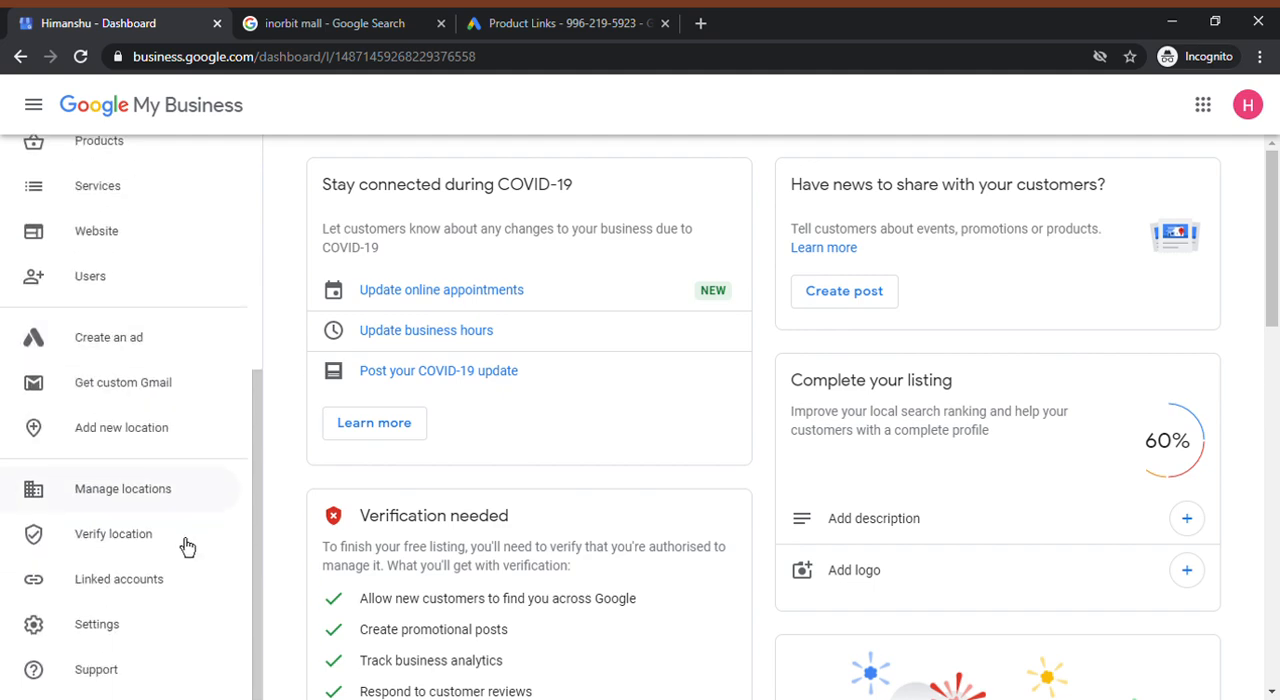
click(195, 597)
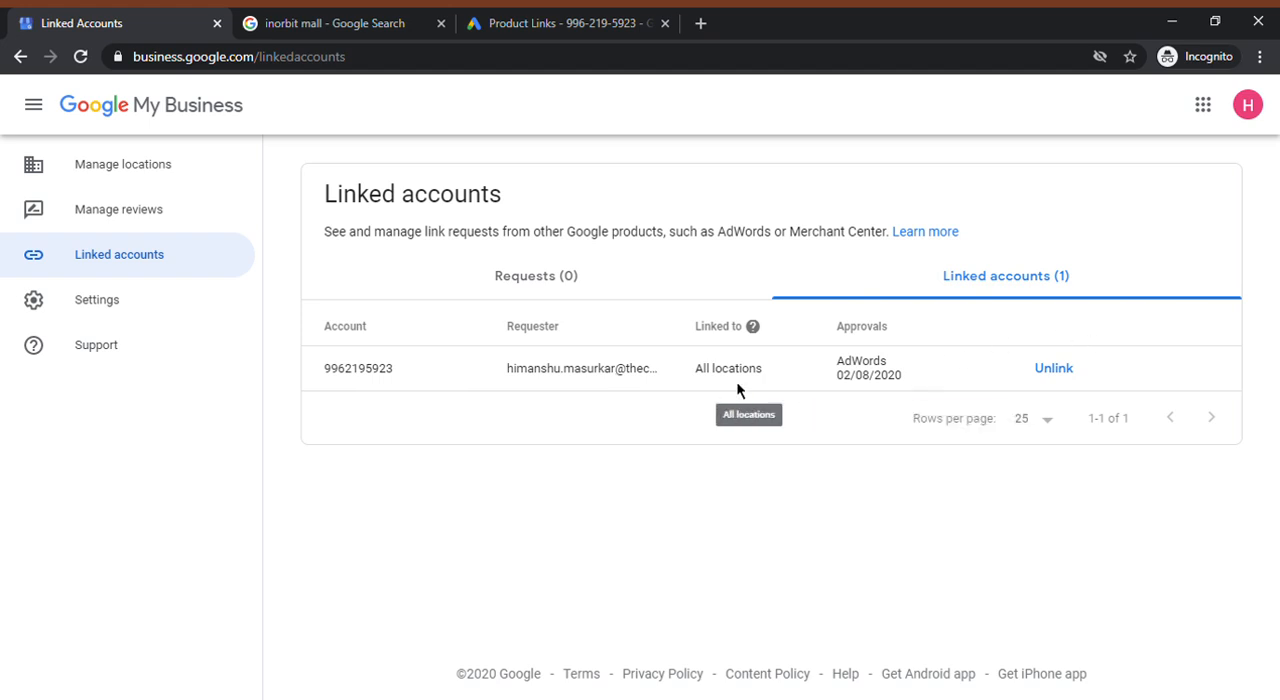
Reload the Google Ads linked accounts page, and check the requests and linked accounts in Google My Business
click(615, 23)
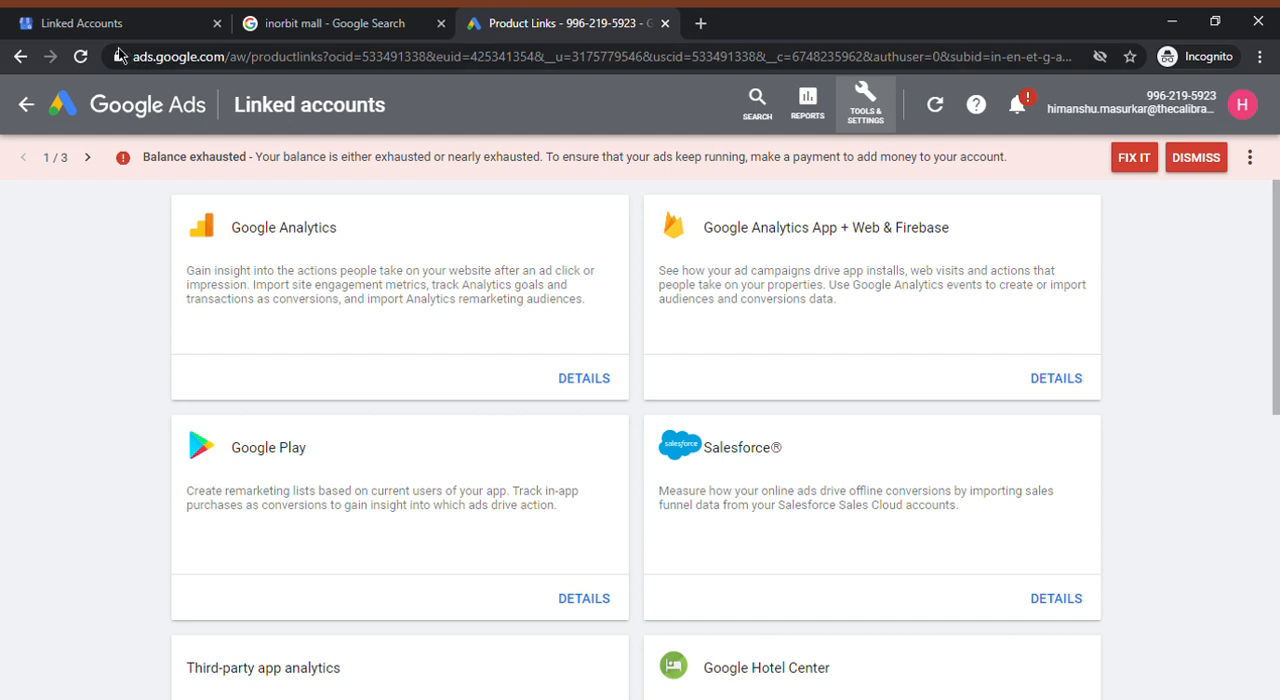
click(80, 56)
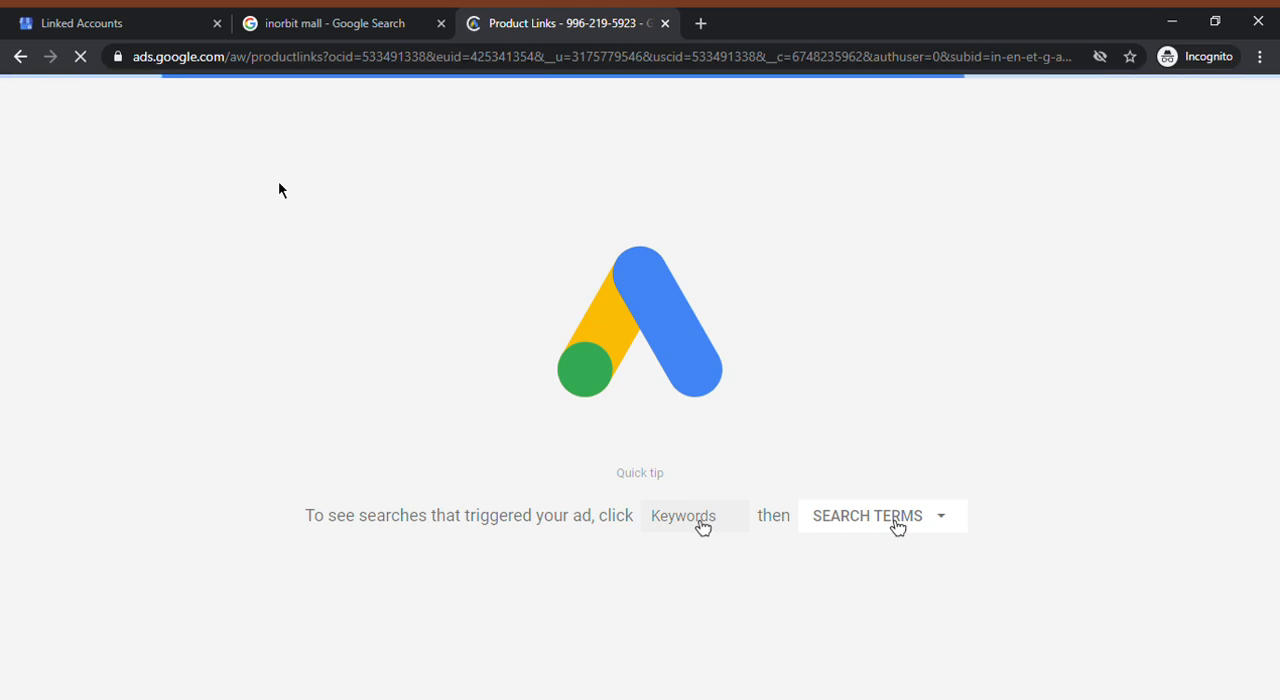
click(19, 11)
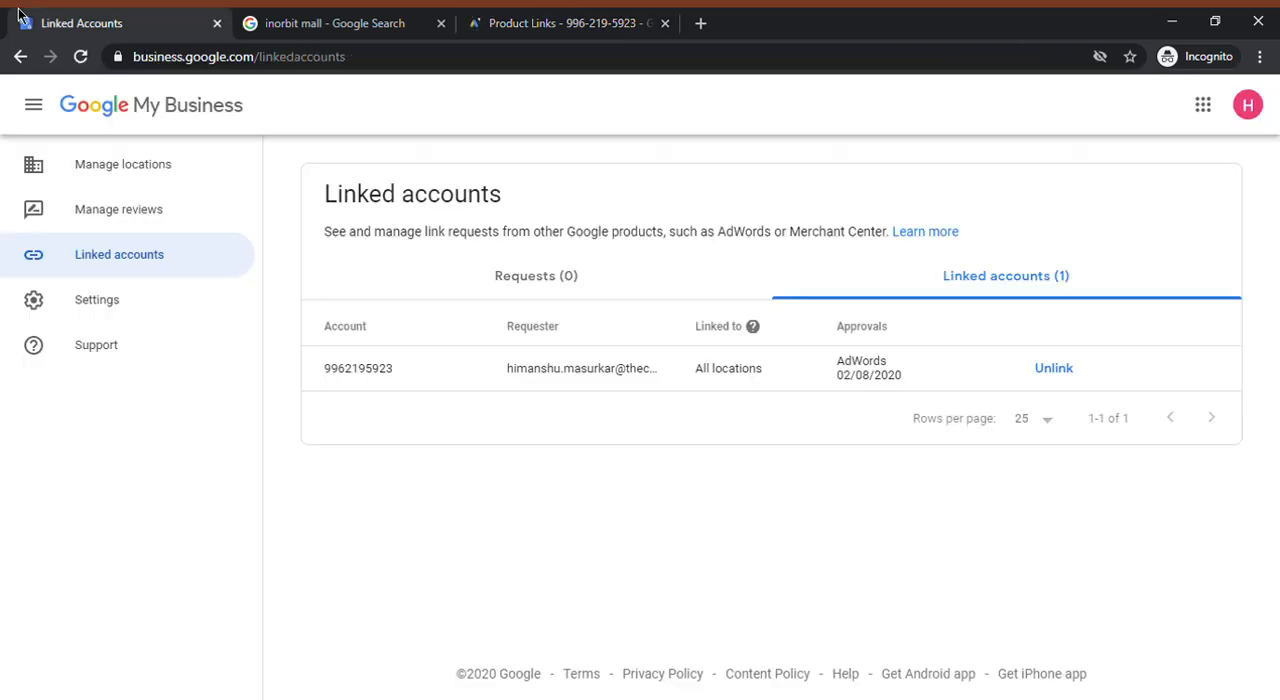
click(549, 291)
click(1029, 294)
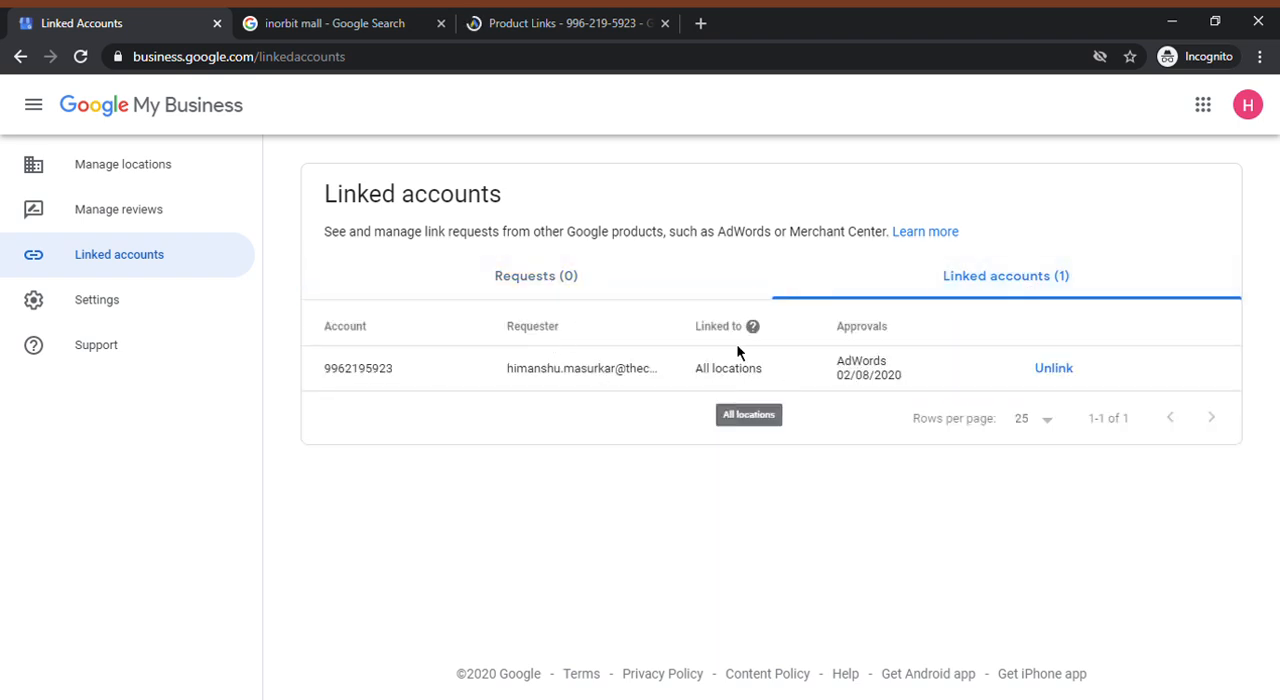
Look through the reloaded Google Ads linked accounts page, and return to the linked accounts in Google My Business
click(565, 20)
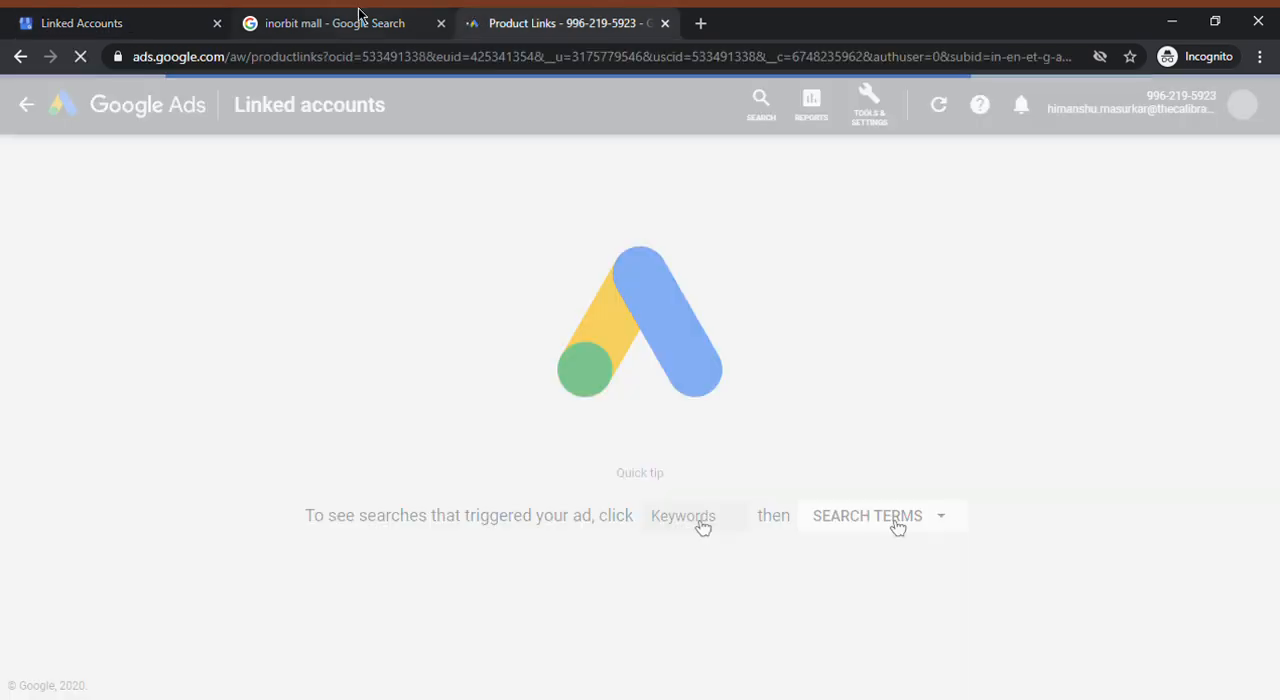
click(310, 20)
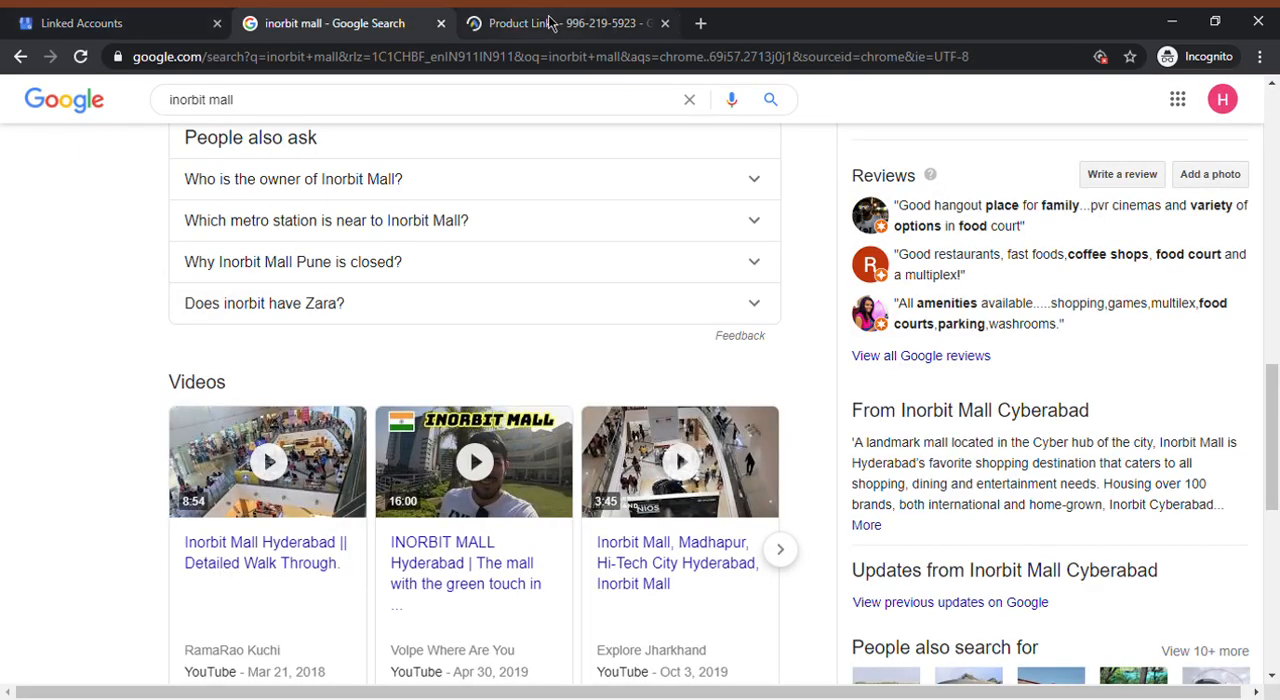
click(503, 20)
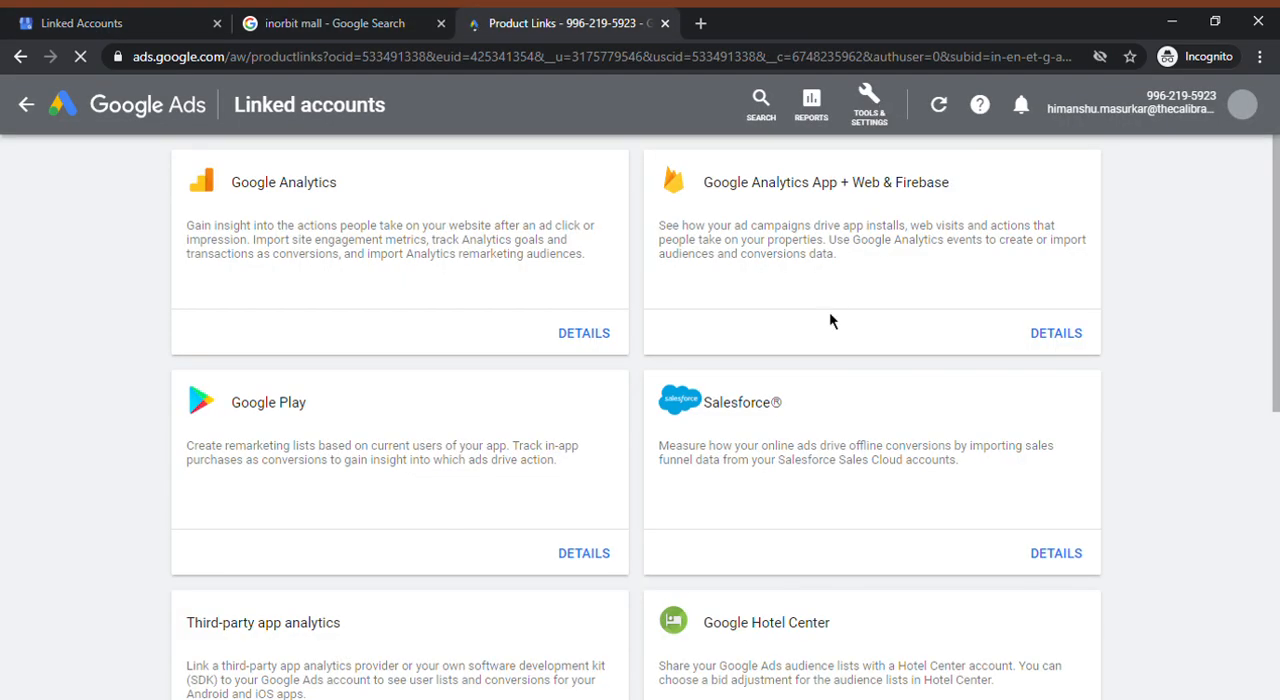
scroll(802, 537, down, 5)
scroll(812, 557, up, 5)
click(112, 20)
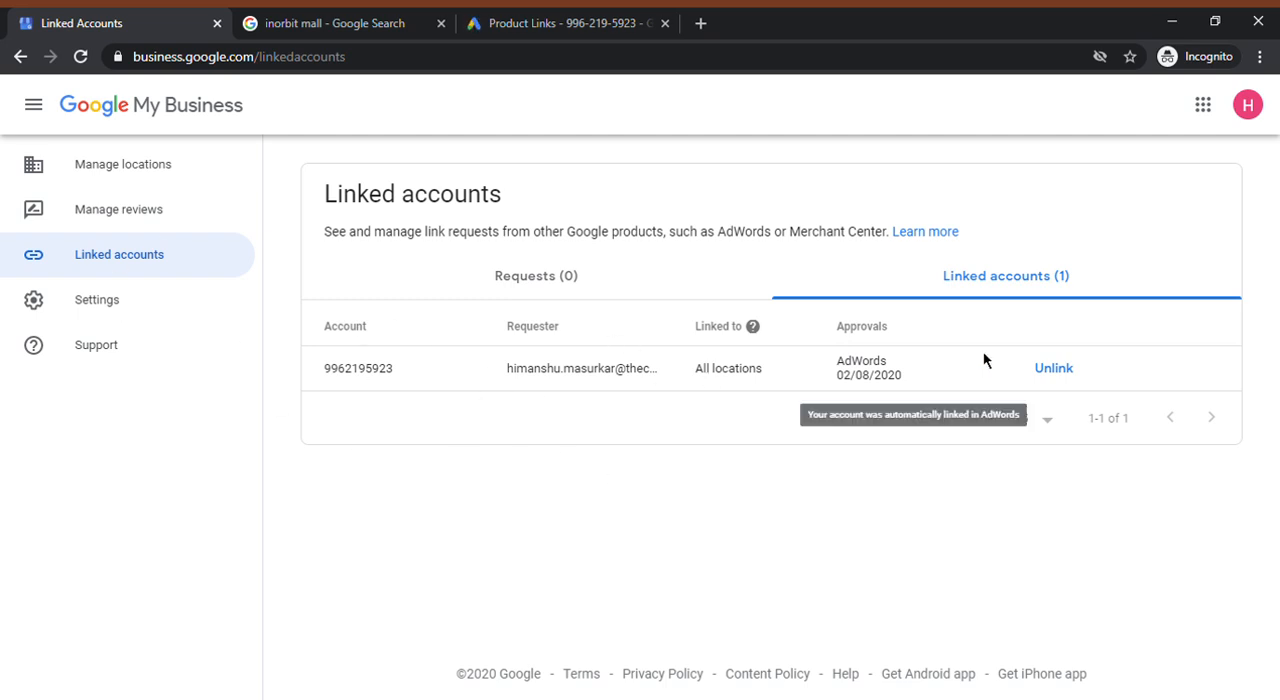
Open the help article on managing Google My Business link requests and read how to review requests and unlink accounts
click(925, 232)
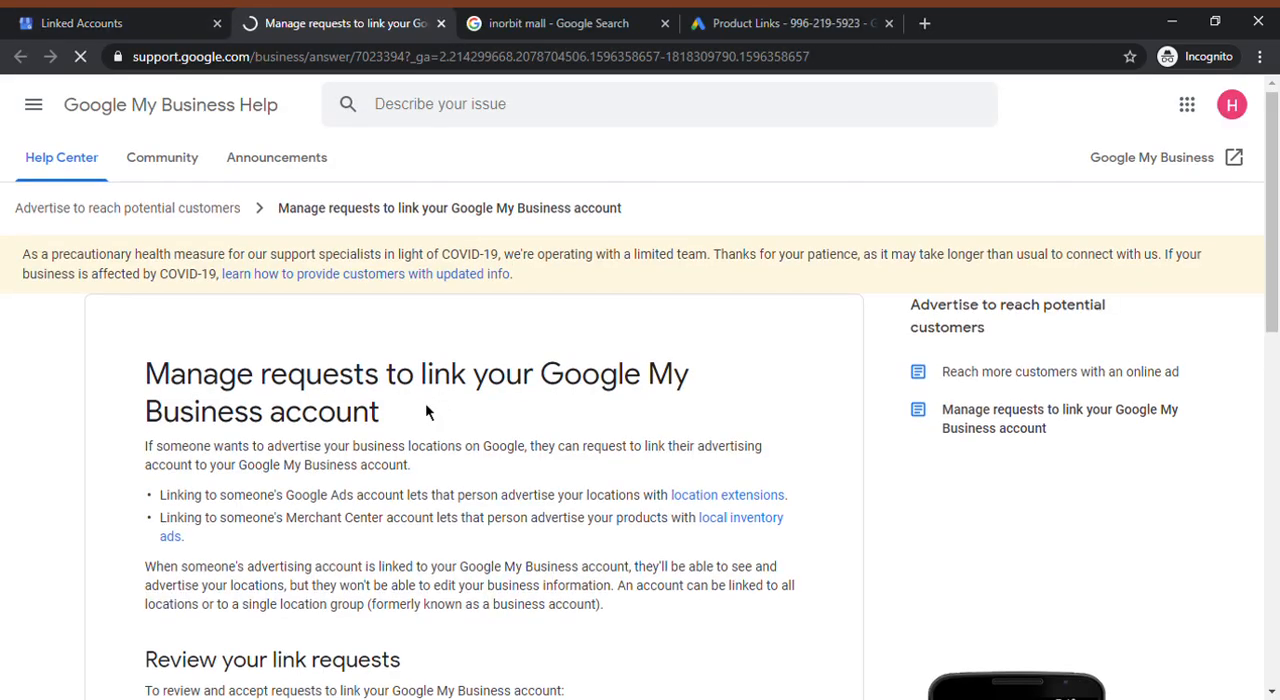
scroll(425, 402, down, 4)
scroll(430, 410, up, 2)
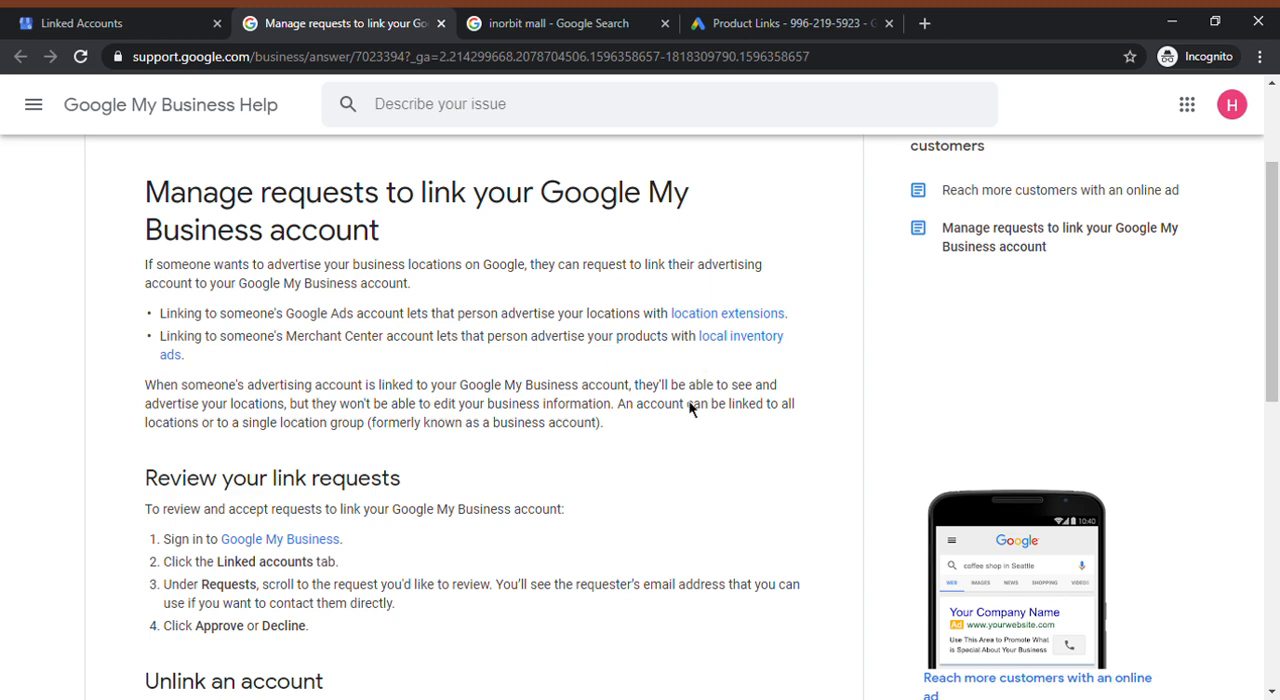
scroll(619, 510, down, 2)
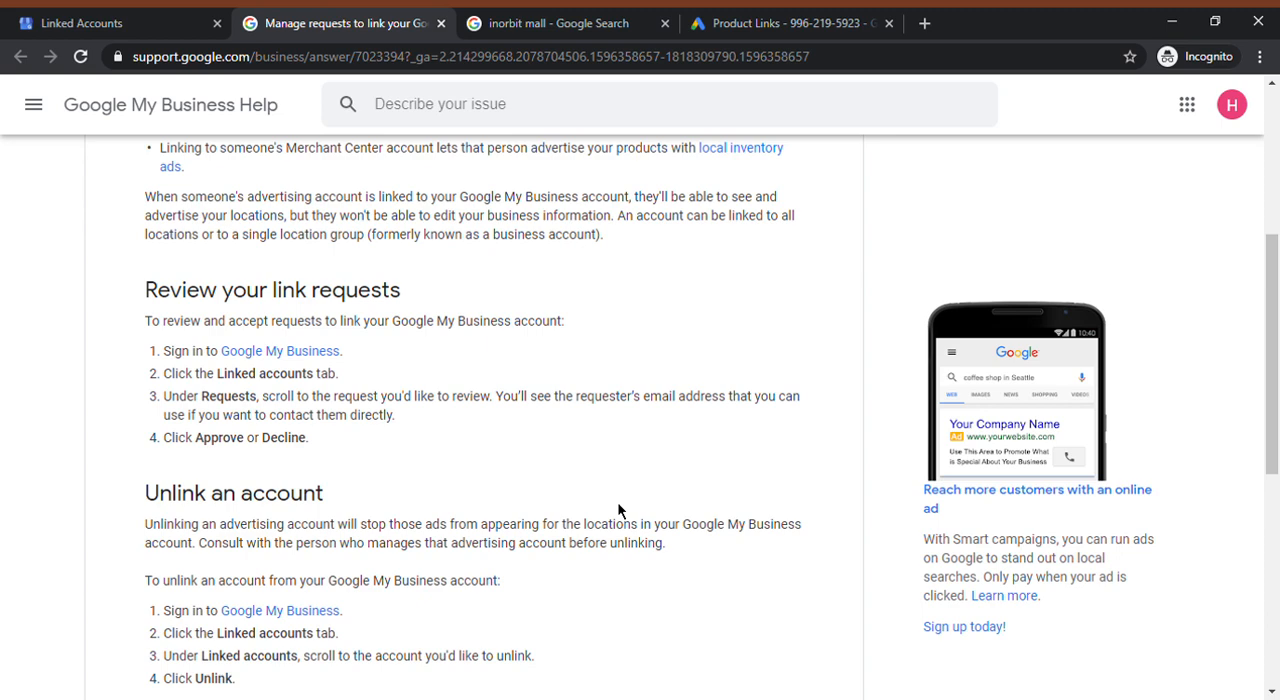
Reread the help article's sections on reviewing link requests and unlinking an advertising account
scroll(619, 510, down, 2)
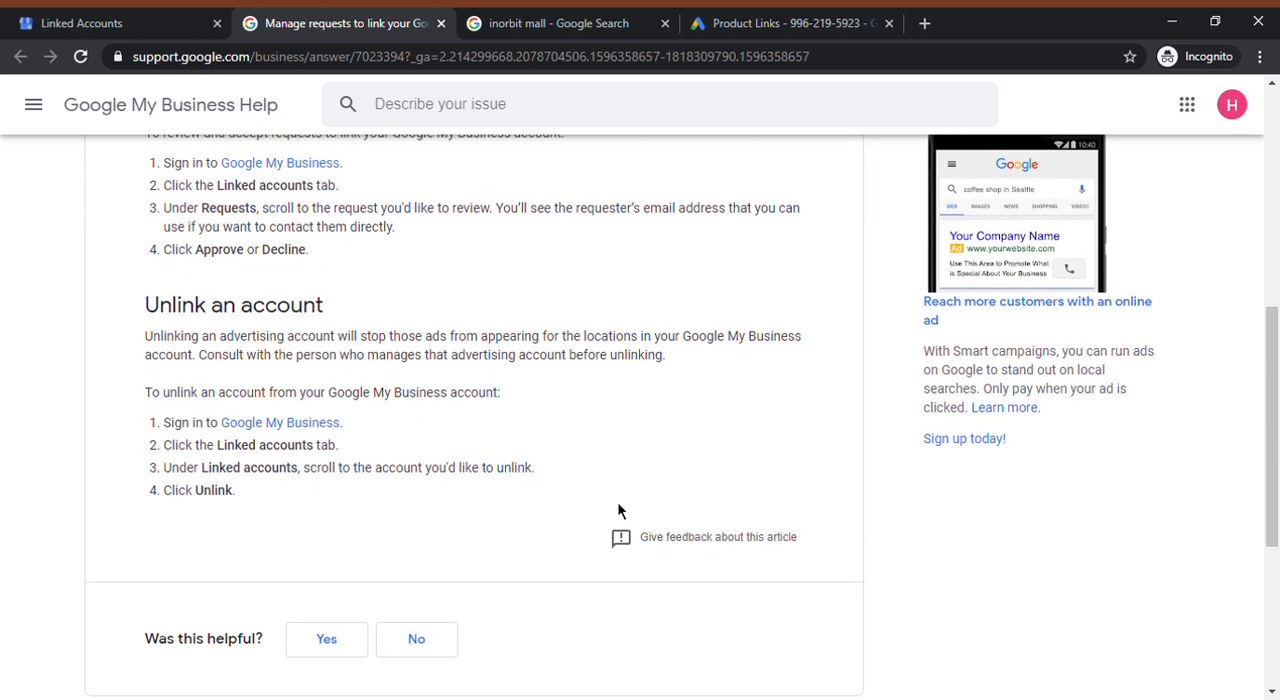
scroll(646, 410, up, 4)
scroll(646, 410, down, 3)
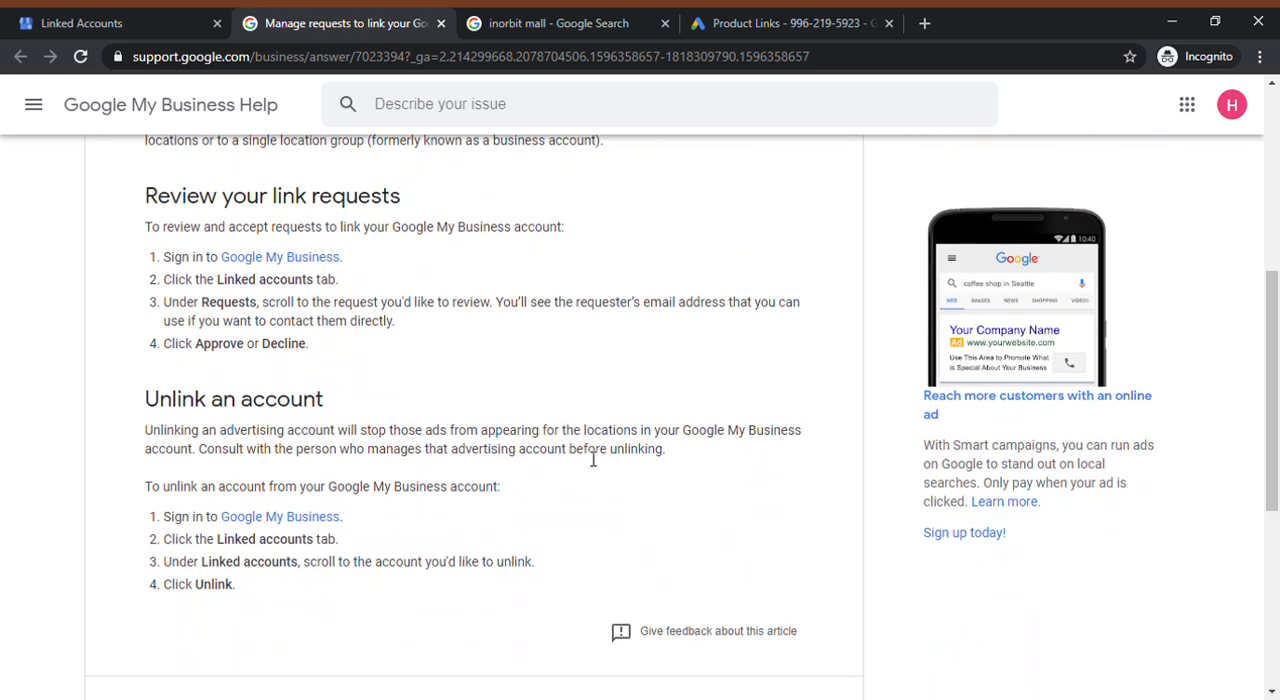
scroll(536, 436, up, 5)
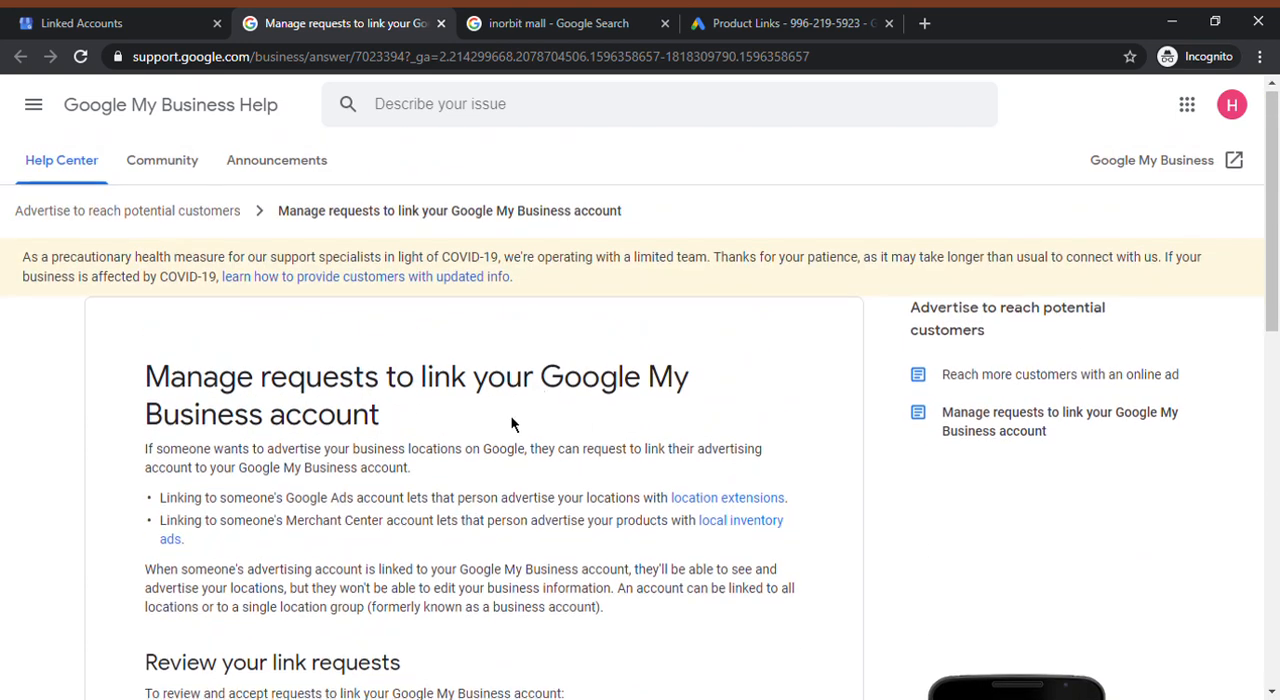
scroll(514, 423, down, 3)
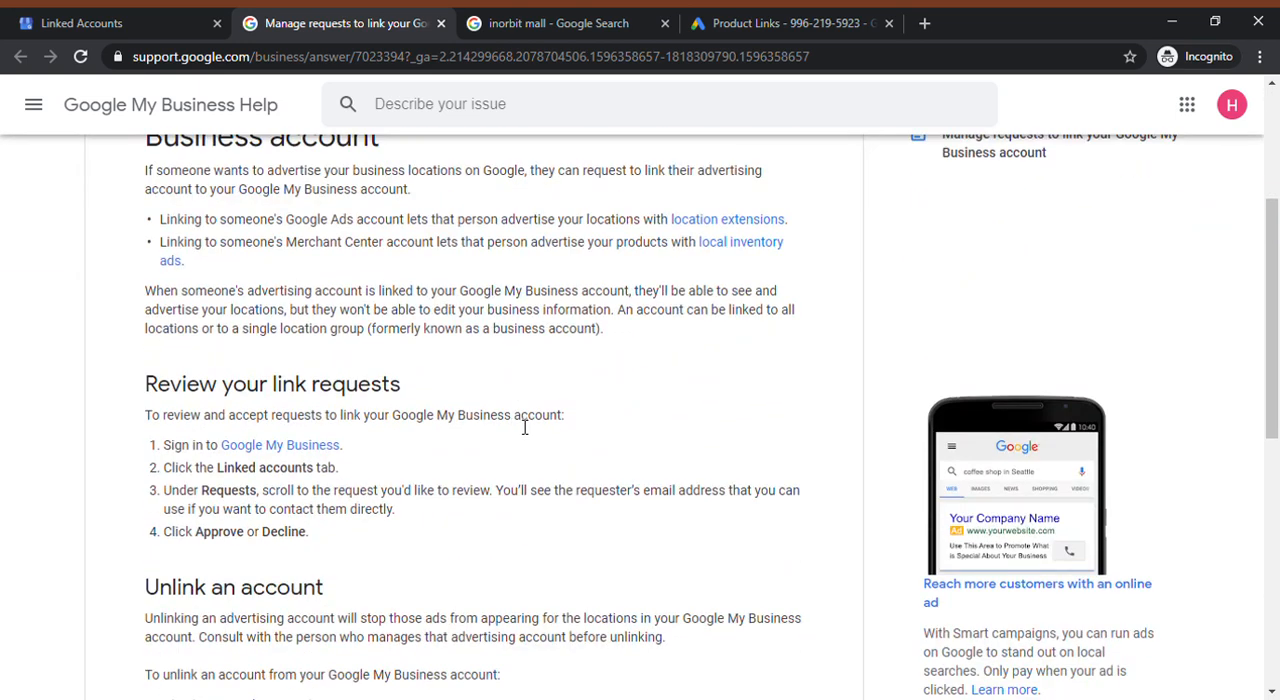
Compare the linked accounts pages of Google My Business and Google Ads, ending on the Google My Business one
click(90, 23)
click(757, 21)
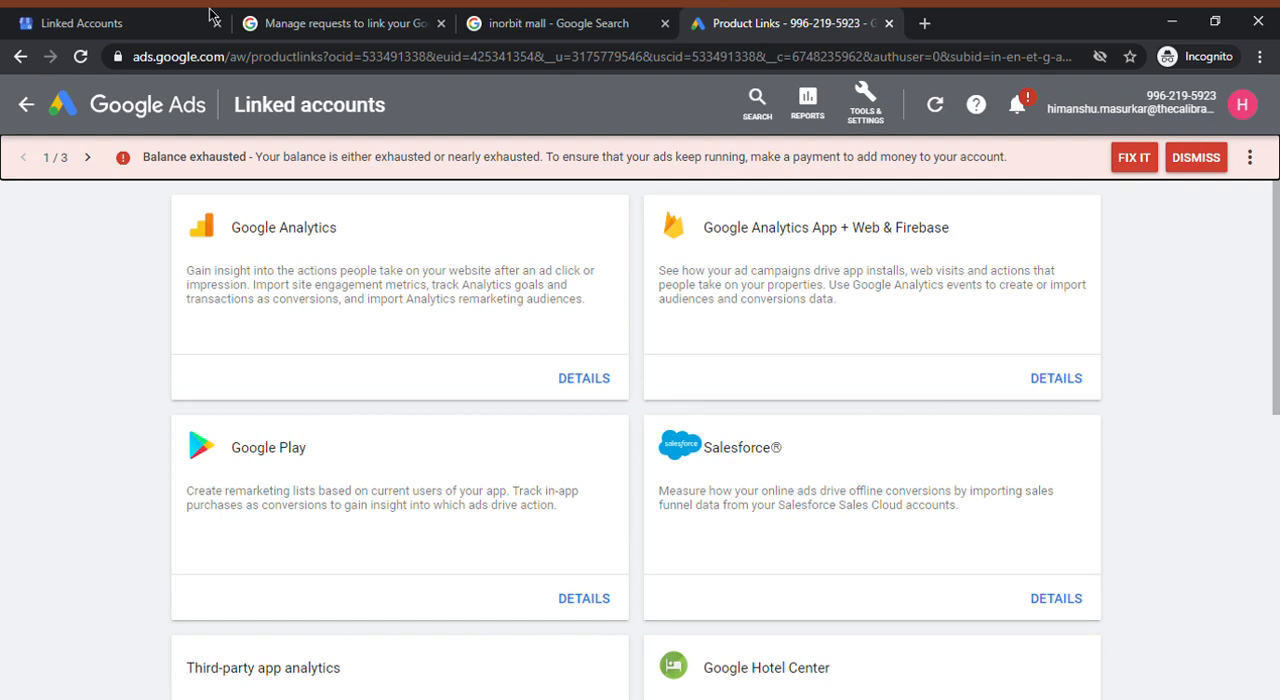
click(152, 16)
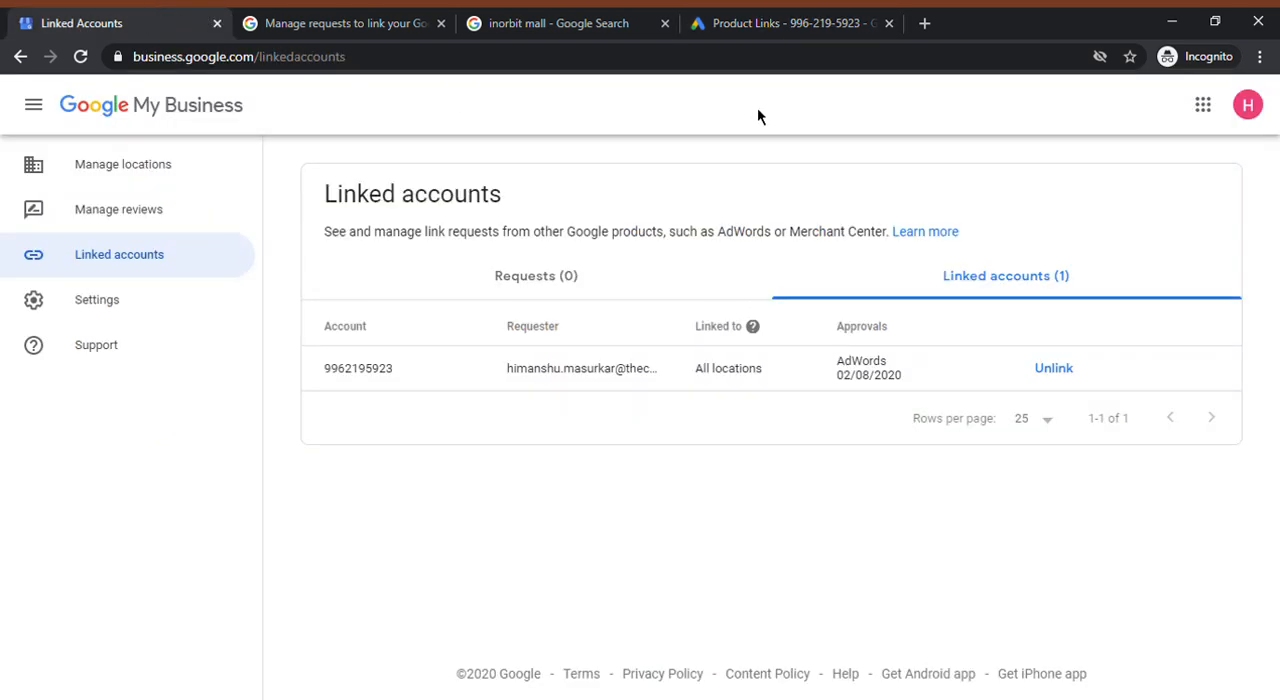
click(752, 20)
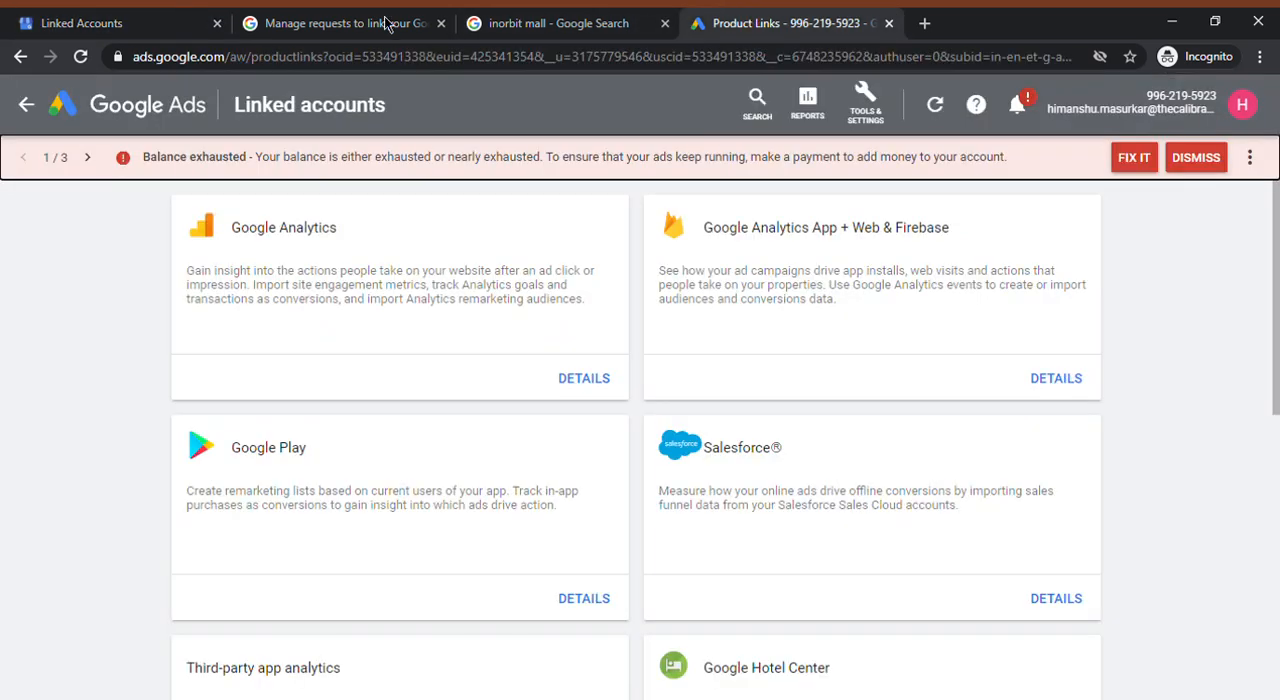
click(163, 17)
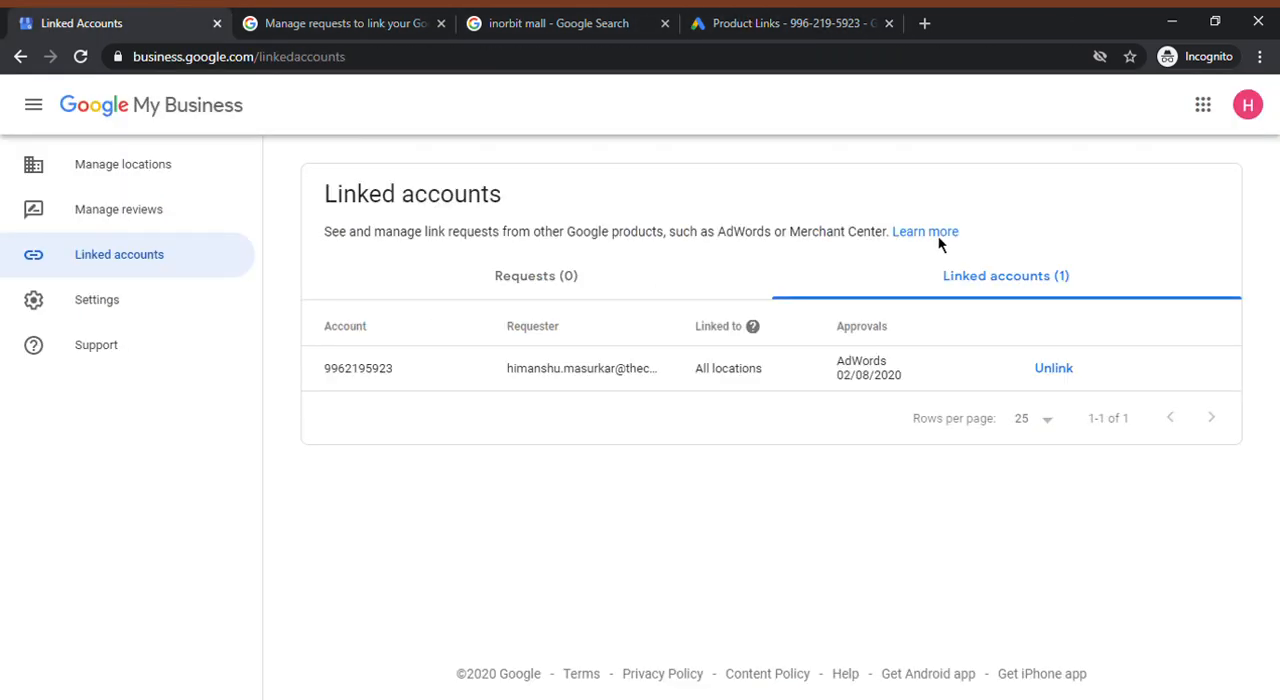